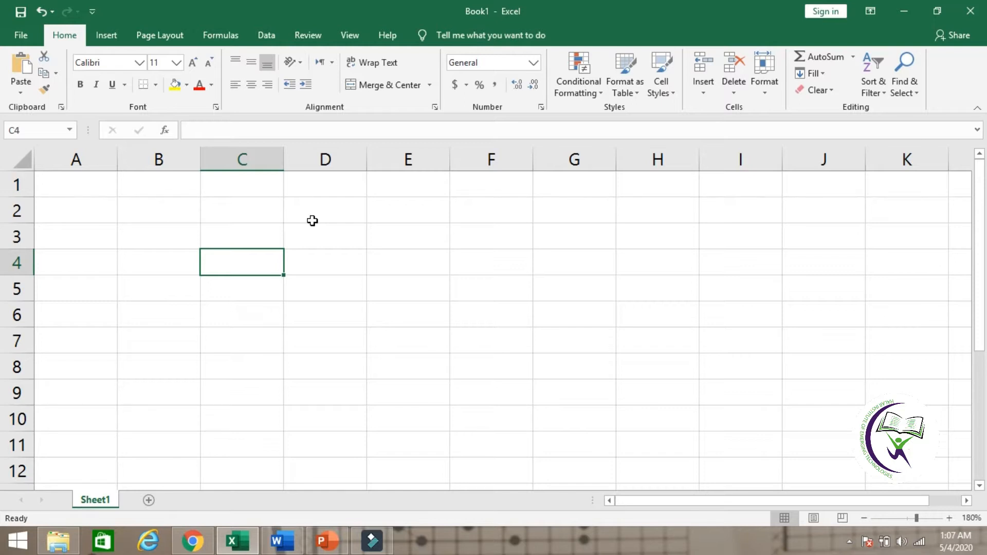
{"action": "left_click", "coordinate": [163, 244]}
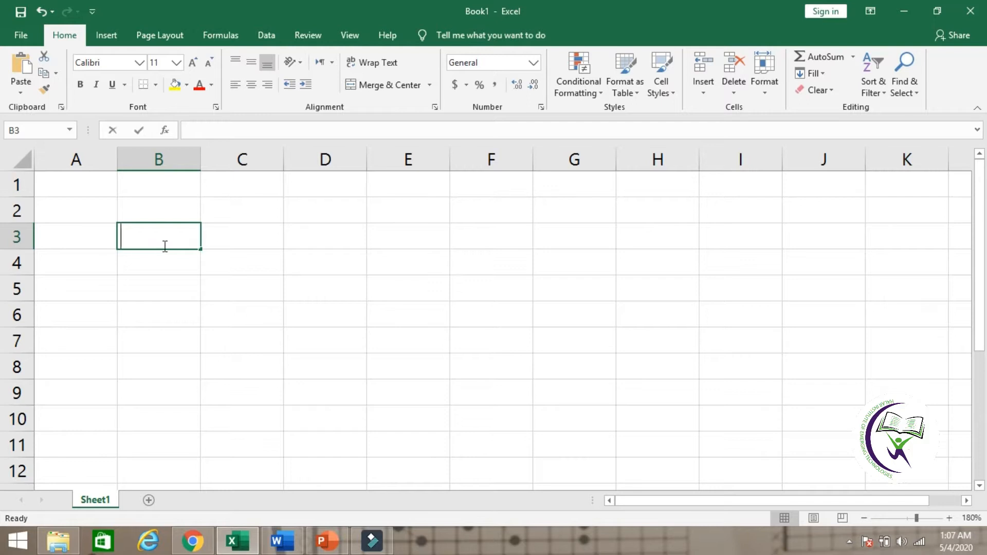
{"action": "type", "text": "=upper"}
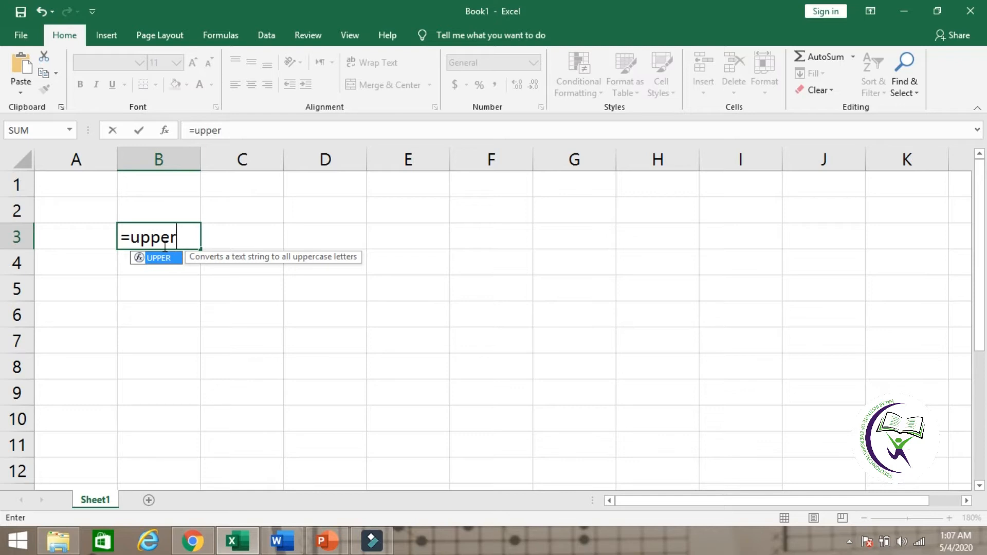
{"action": "key", "text": "BackSpace"}
{"action": "key", "text": "BackSpace"}
{"action": "key", "text": "BackSpace"}
{"action": "key", "text": "BackSpace"}
{"action": "key", "text": "BackSpace"}
{"action": "key", "text": "BackSpace"}
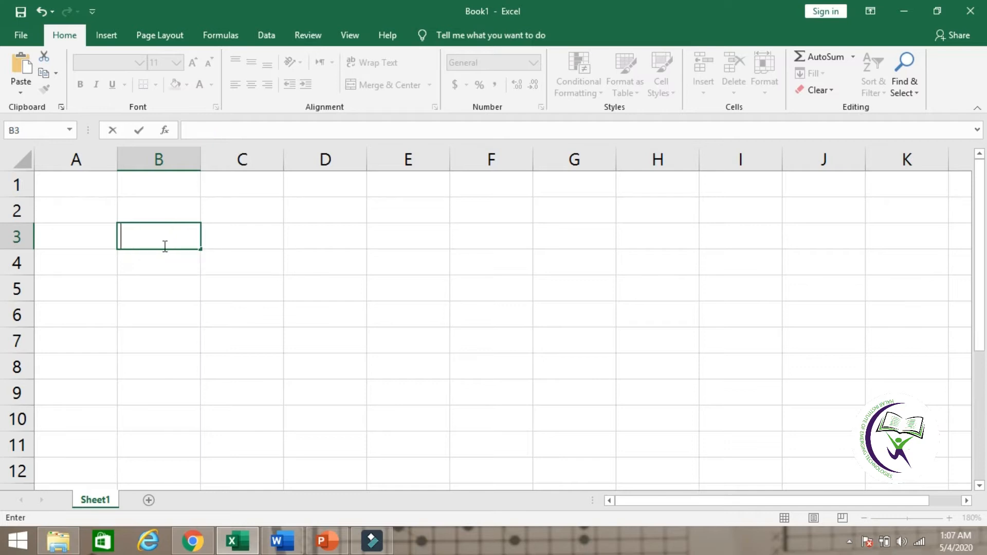
{"action": "left_click", "coordinate": [164, 280]}
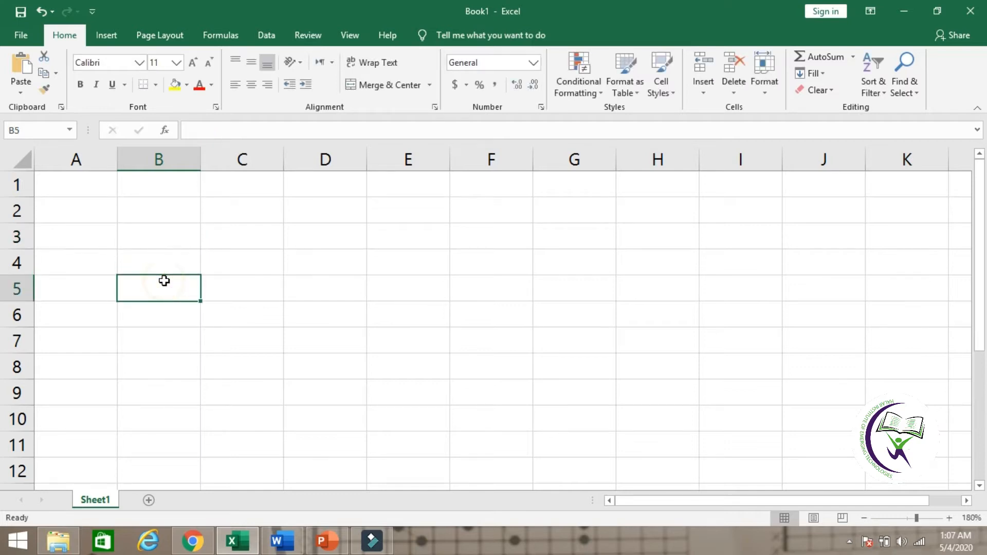
Step: Enter the heading Upper in cell B2
{"action": "left_click", "coordinate": [137, 214]}
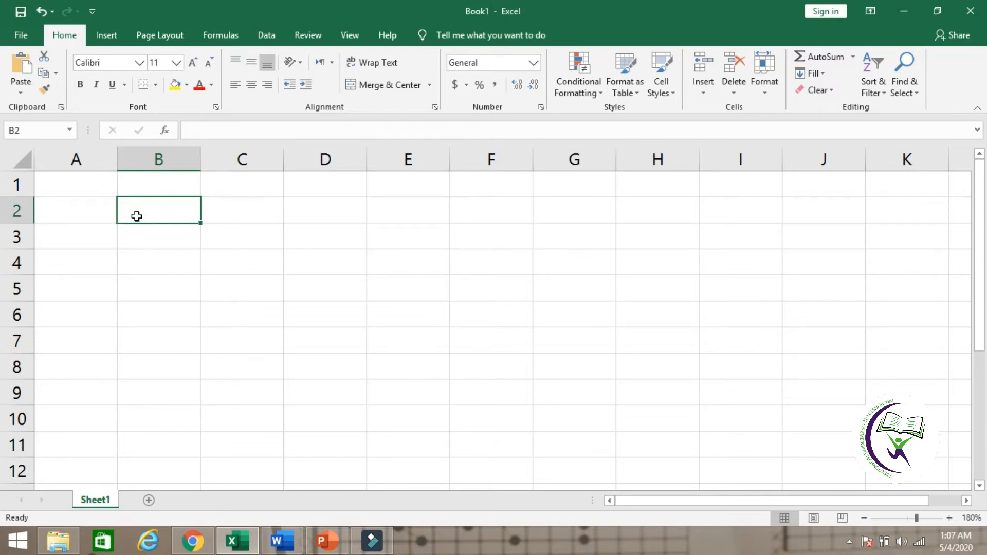
{"action": "type", "text": "Upper"}
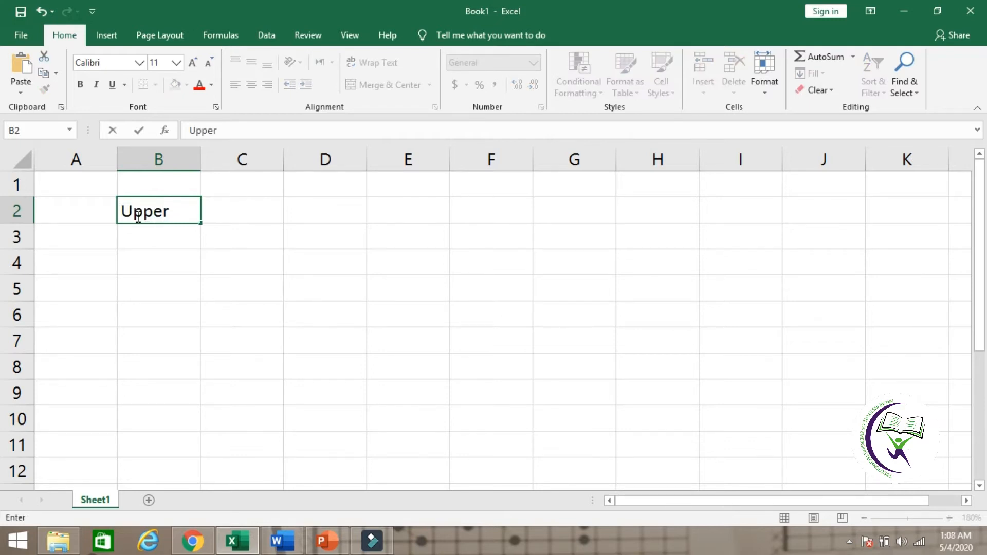
{"action": "left_click", "coordinate": [161, 257]}
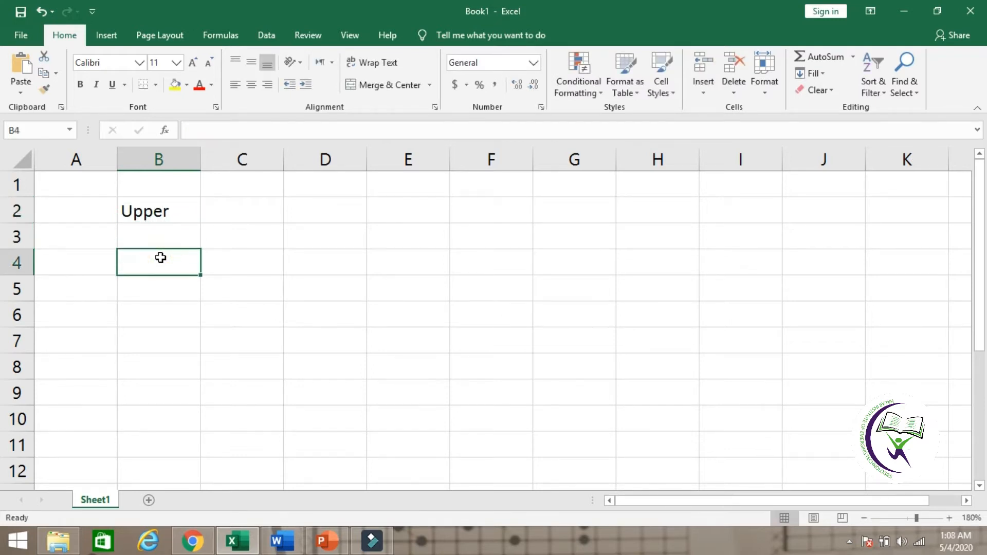
Step: Apply All Borders to cells B4:B5 below the Upper heading
{"action": "left_click_drag", "start_coordinate": [160, 258], "coordinate": [159, 293]}
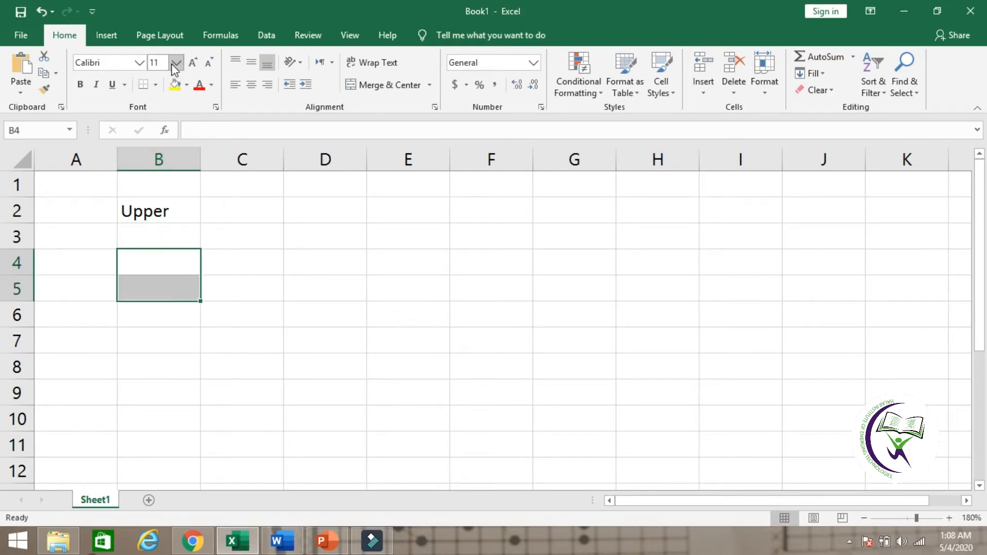
{"action": "left_click", "coordinate": [156, 85]}
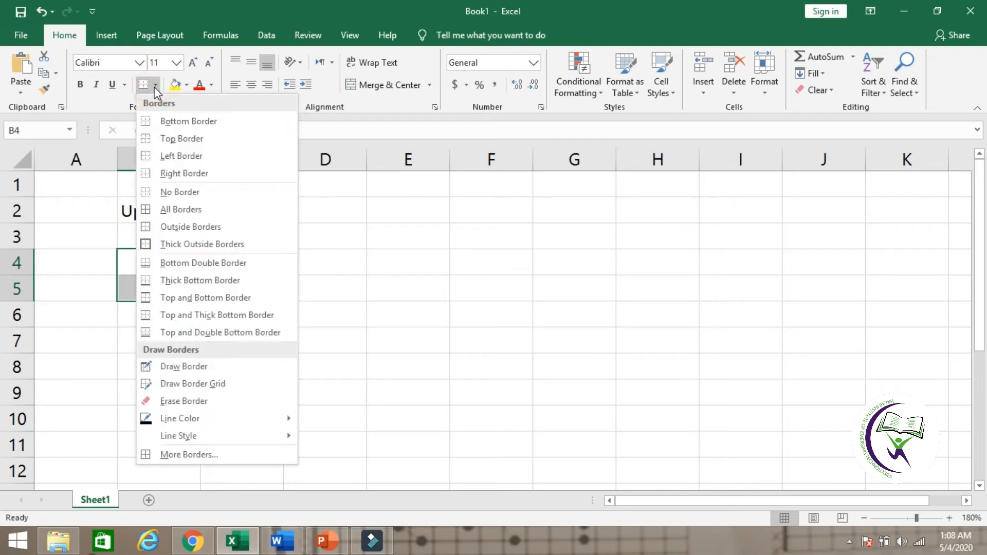
{"action": "left_click", "coordinate": [187, 212]}
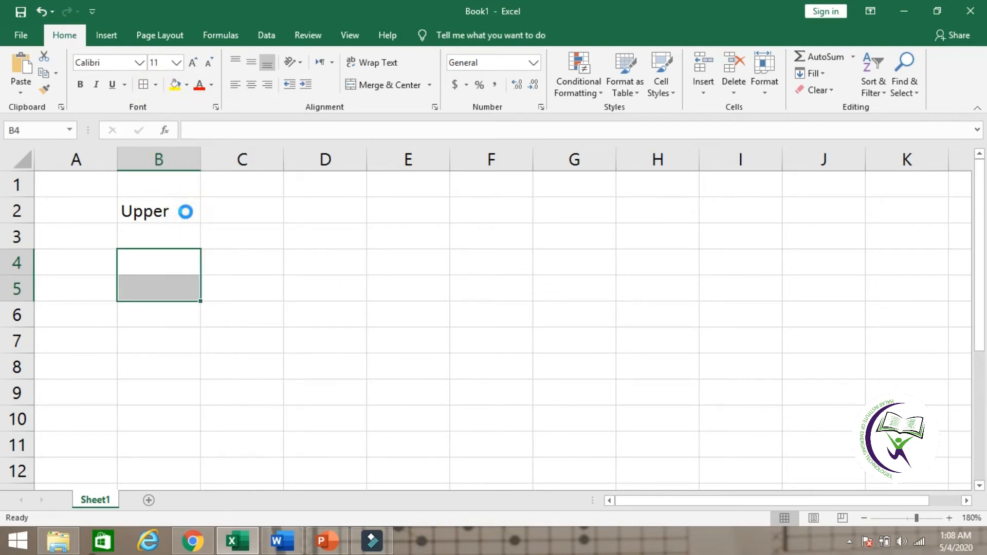
{"action": "left_click", "coordinate": [219, 277]}
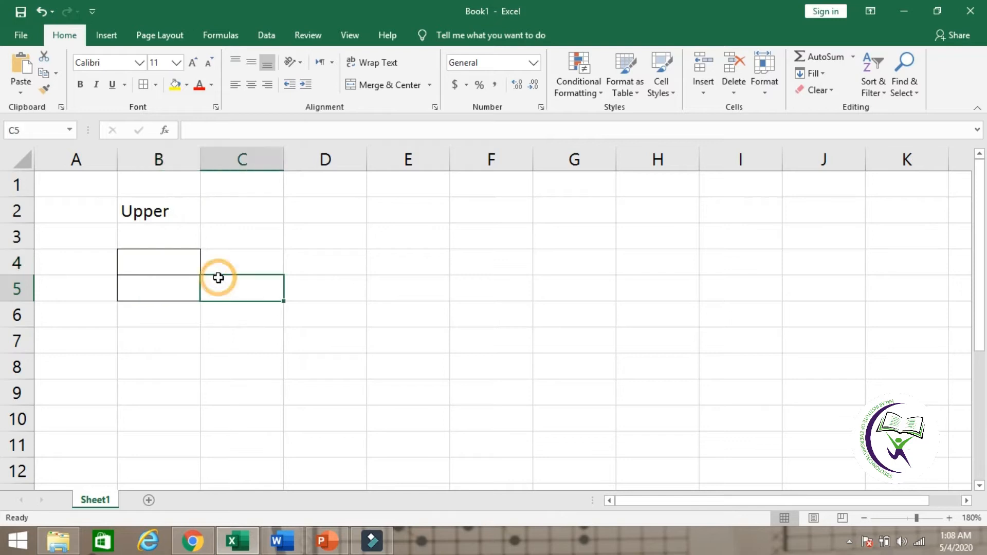
{"action": "left_click", "coordinate": [183, 345]}
{"action": "left_click", "coordinate": [160, 210]}
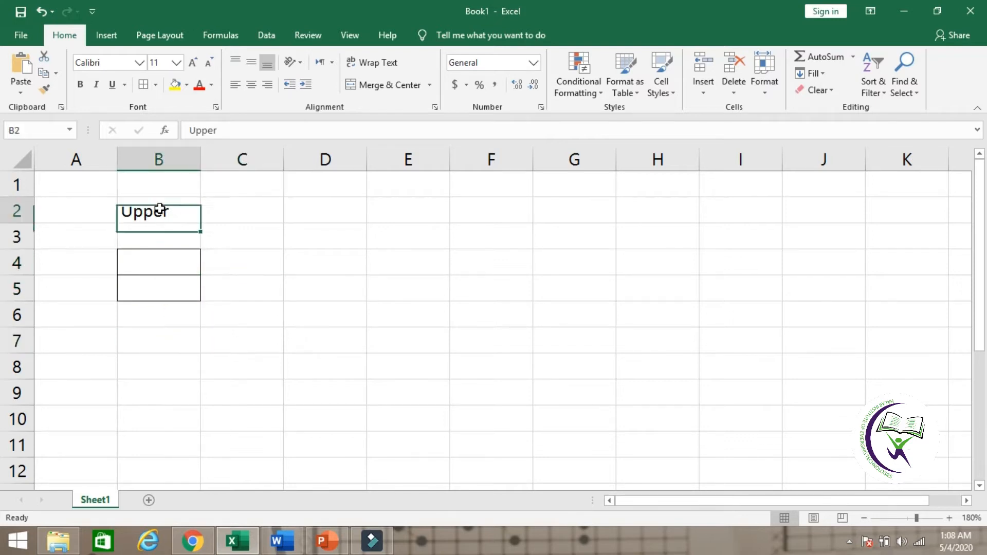
{"action": "left_click_drag", "start_coordinate": [160, 264], "coordinate": [159, 287]}
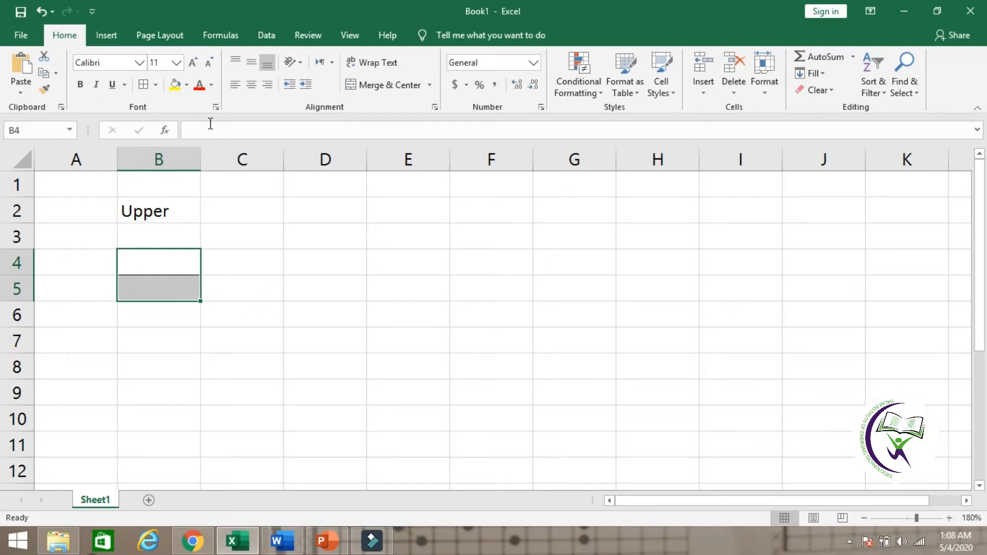
{"action": "left_click", "coordinate": [188, 85]}
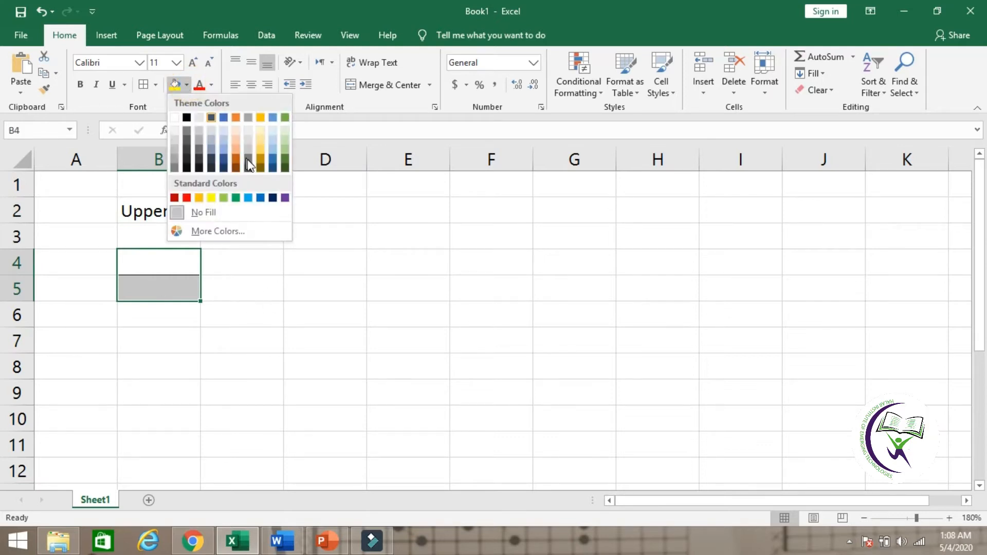
{"action": "left_click", "coordinate": [230, 280]}
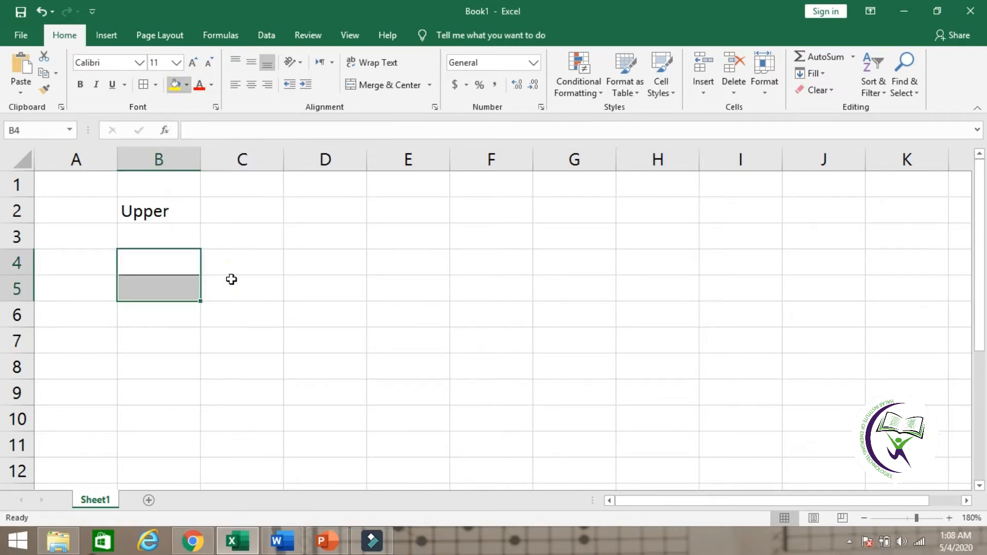
{"action": "left_click", "coordinate": [230, 253]}
Step: Fill cell B5 with a light green theme colour
{"action": "left_click", "coordinate": [170, 278]}
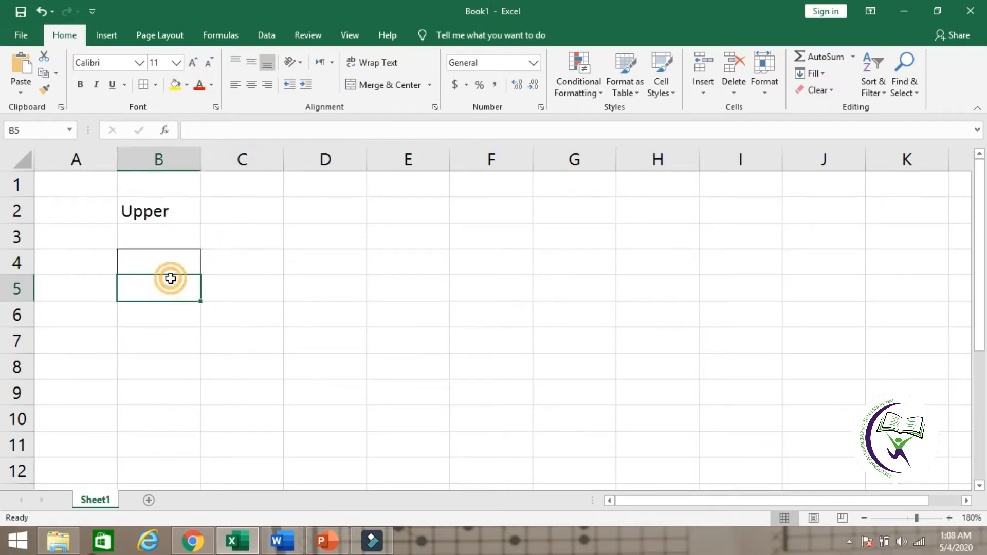
{"action": "left_click", "coordinate": [185, 86]}
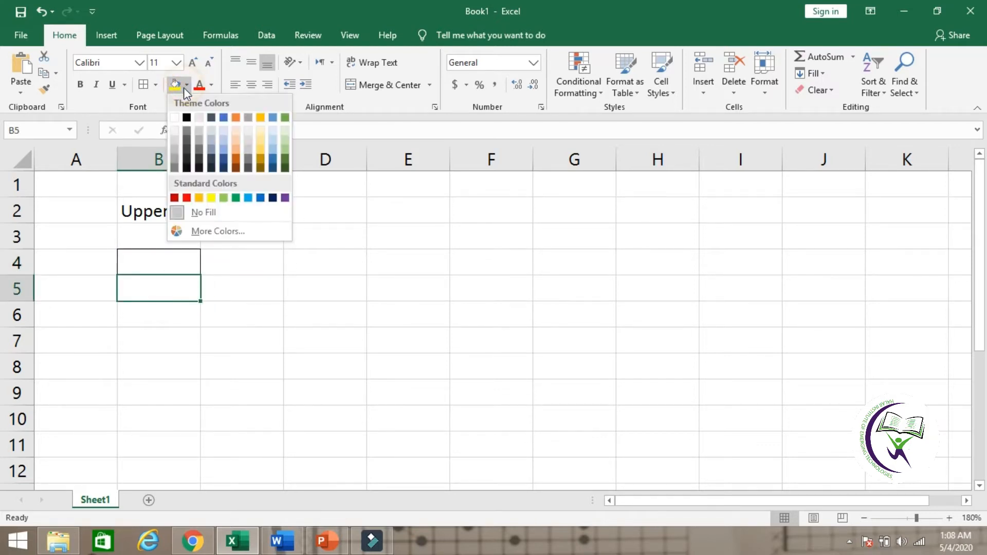
{"action": "left_click", "coordinate": [285, 150]}
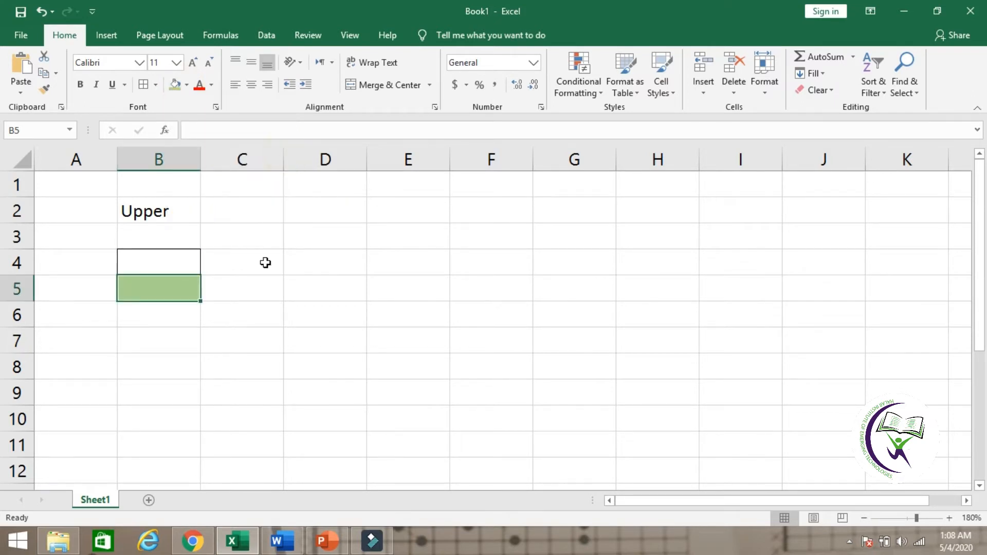
{"action": "left_click", "coordinate": [259, 298]}
Step: Enter the sample text Pakistan in cell B4, above the green cell
{"action": "left_click", "coordinate": [176, 262]}
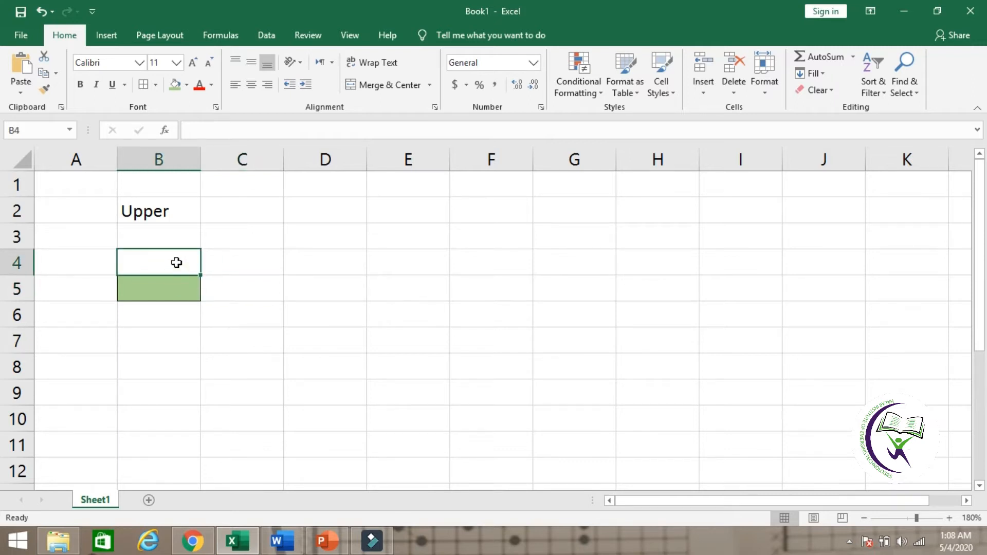
{"action": "type", "text": "Pakistan"}
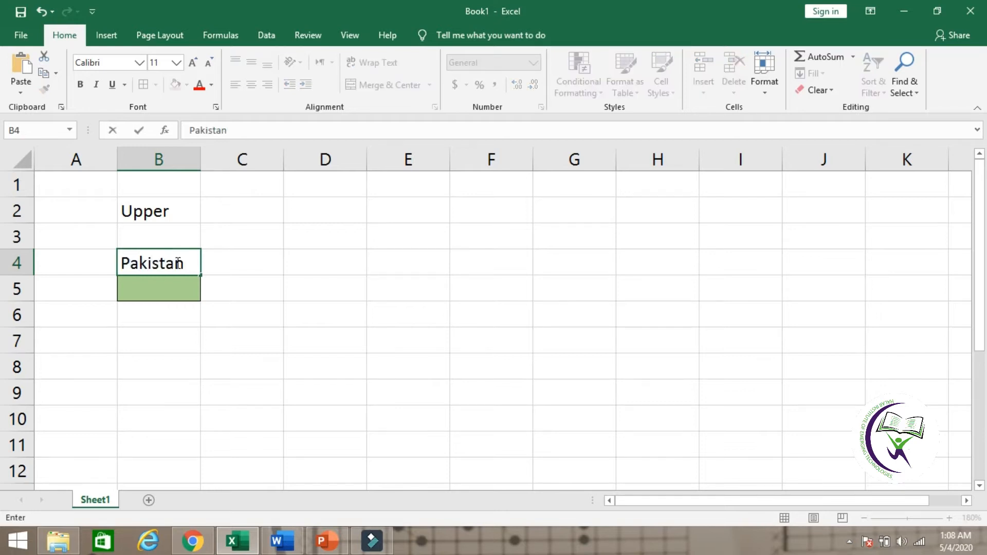
{"action": "left_click", "coordinate": [172, 332]}
{"action": "left_click", "coordinate": [170, 263]}
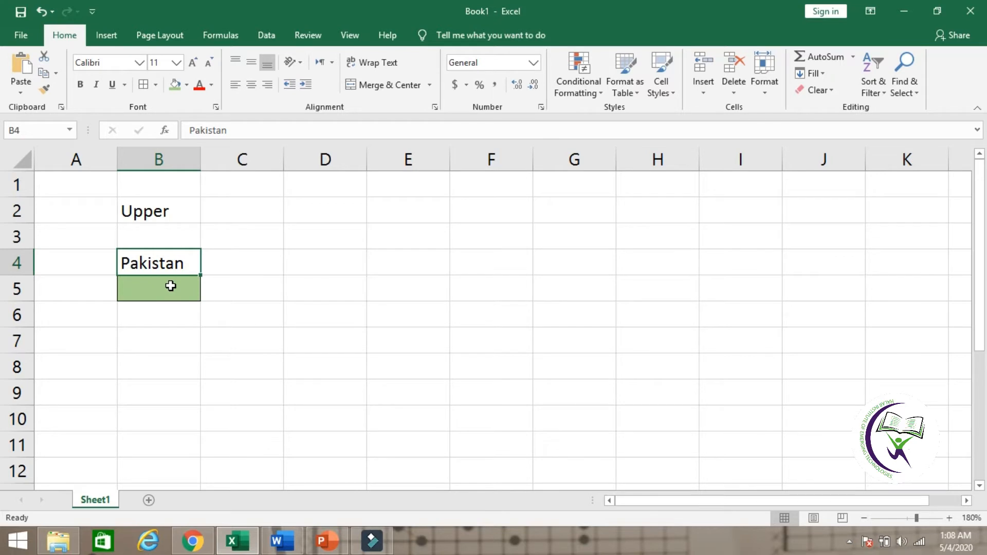
Step: Enter the formula =upper(B4) in cell B5 to convert the sample text to uppercase
{"action": "left_click", "coordinate": [171, 286]}
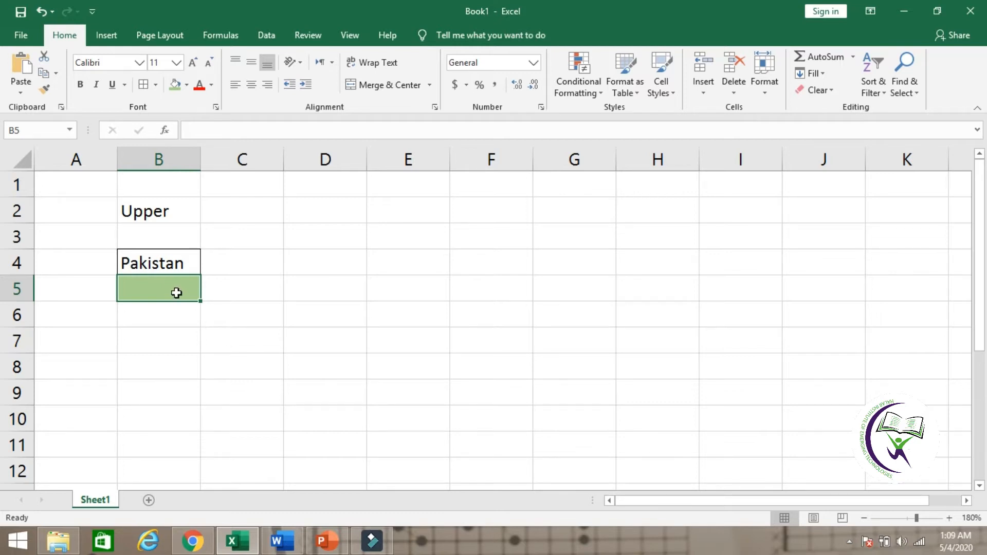
{"action": "type", "text": "="}
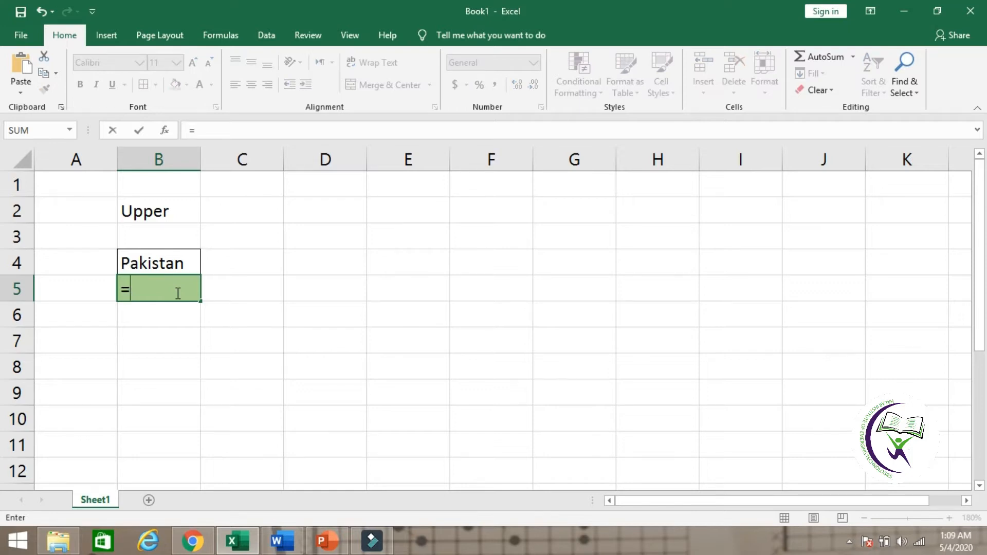
{"action": "type", "text": "upper"}
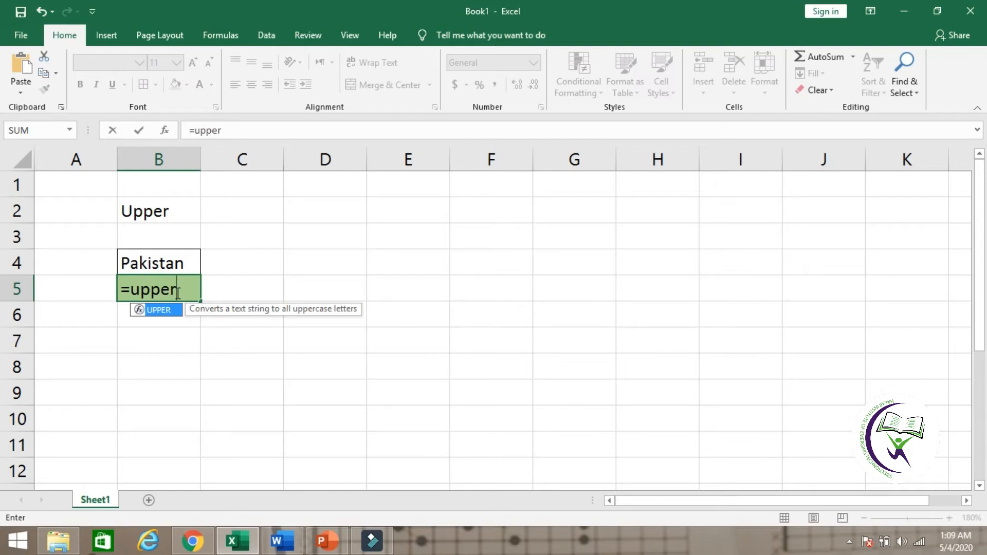
{"action": "type", "text": "("}
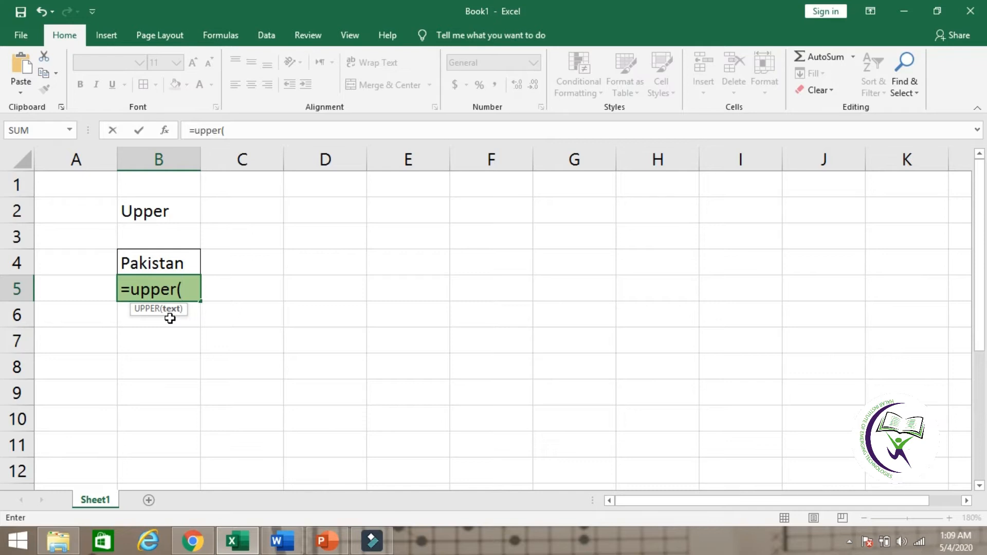
{"action": "left_click", "coordinate": [172, 259]}
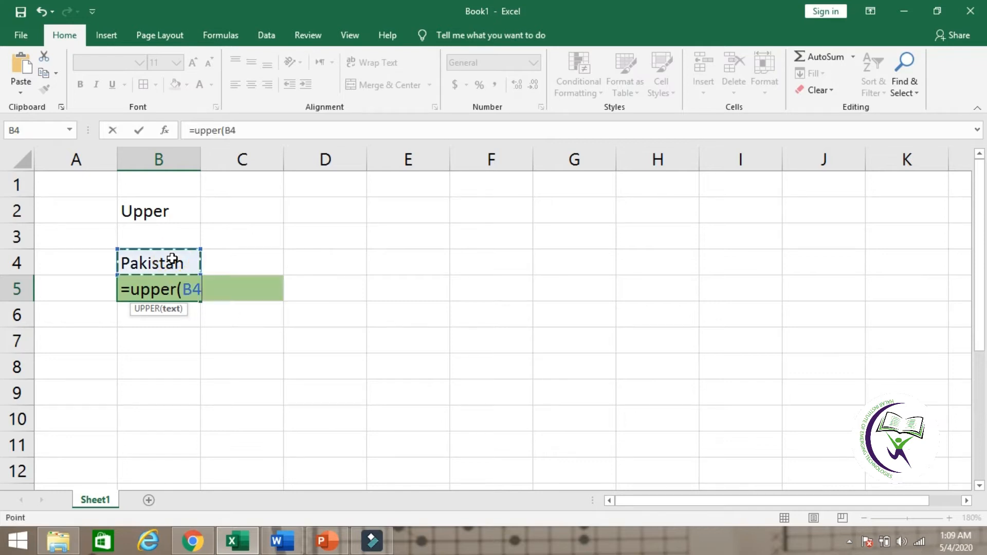
{"action": "type", "text": ")"}
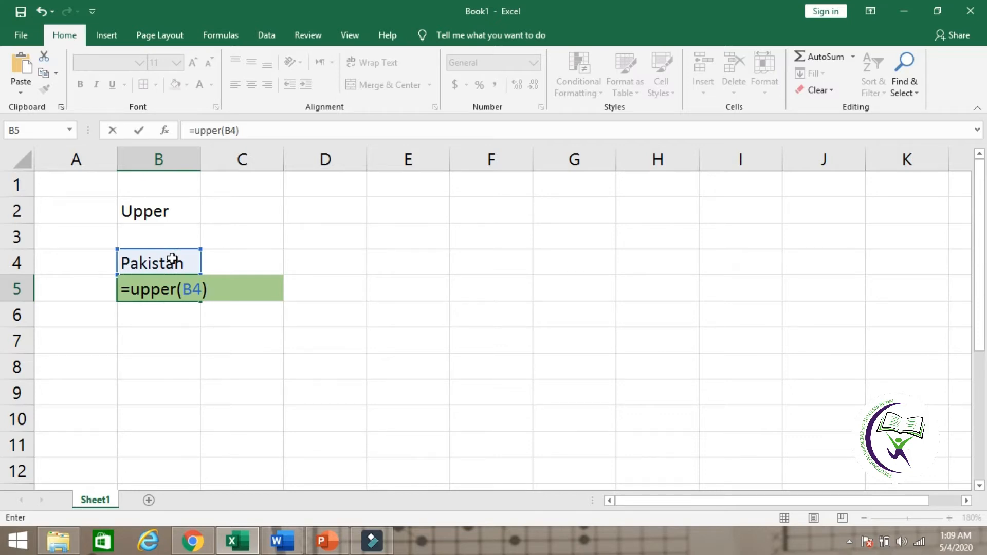
{"action": "key", "text": "Return"}
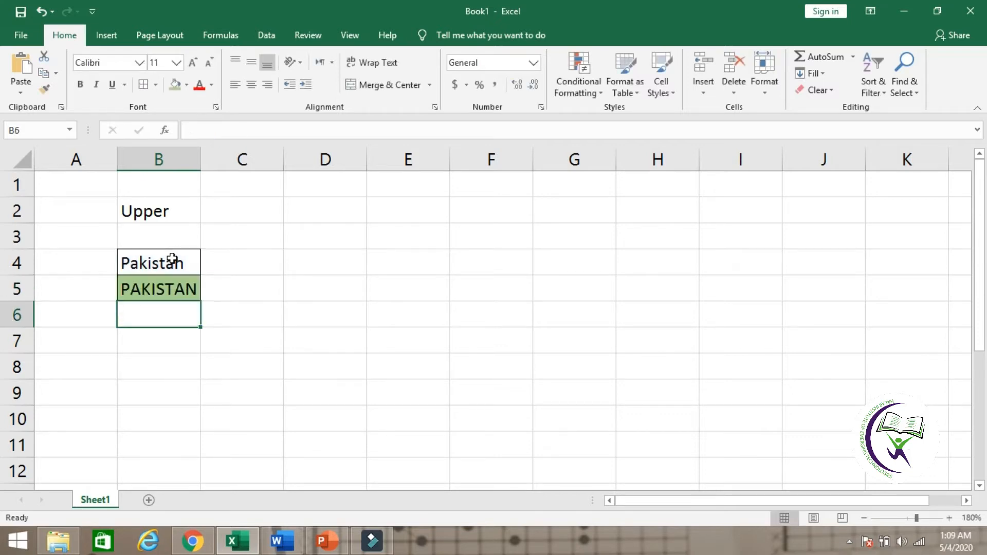
{"action": "left_click", "coordinate": [215, 313]}
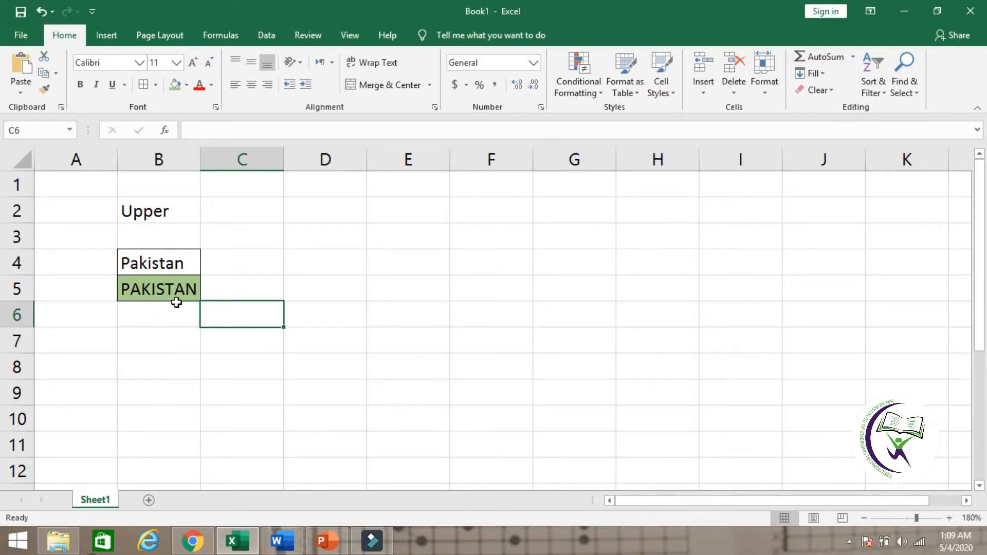
Step: Dismiss the pop-up browser window and keep the Book1 workbook open by cancelling the save prompt
{"action": "left_click", "coordinate": [179, 264]}
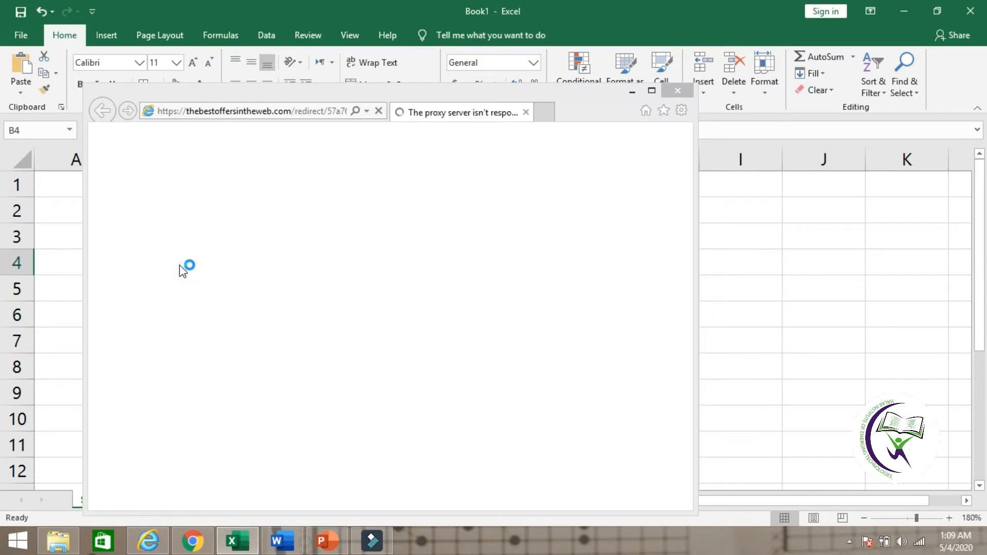
{"action": "key", "text": "alt+F4"}
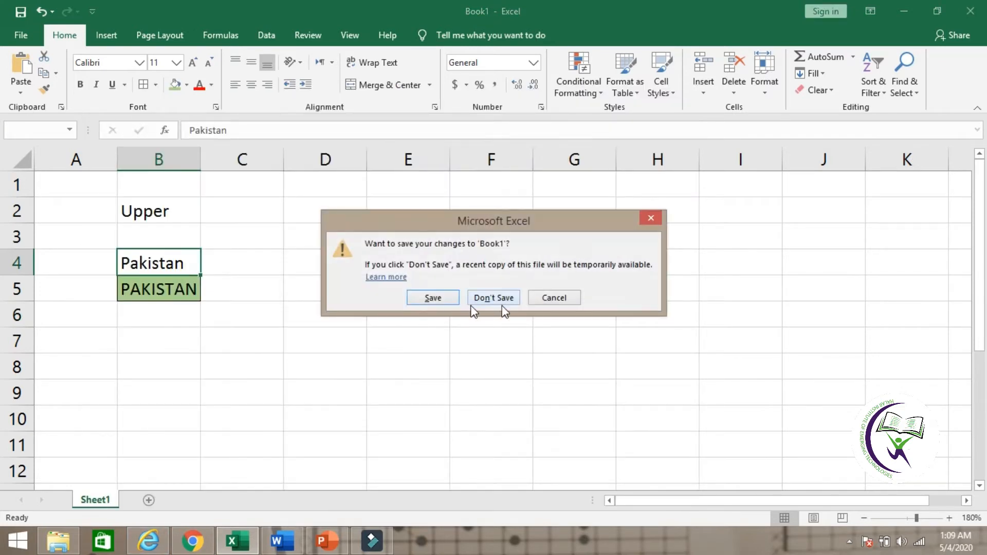
{"action": "left_click", "coordinate": [563, 300]}
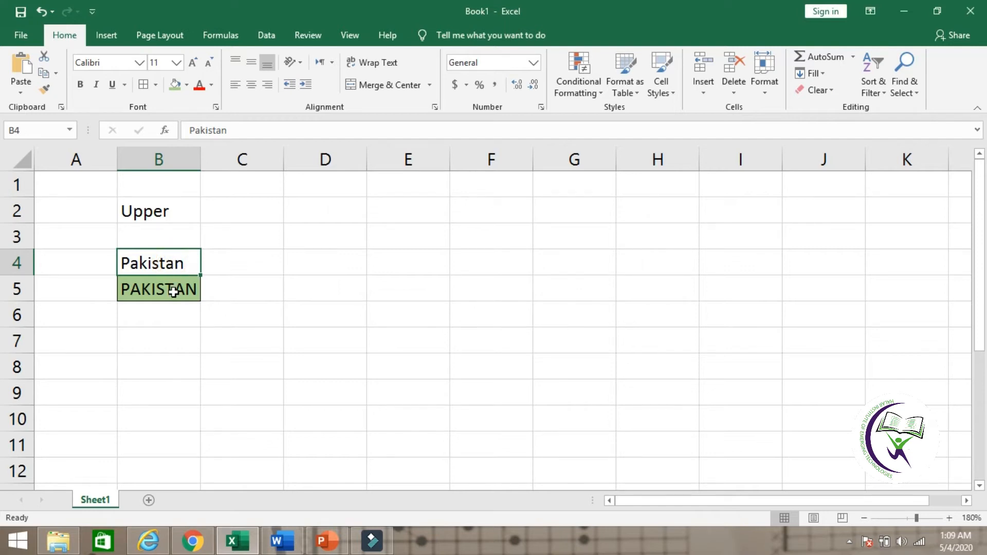
Step: Replace the text in cell B4 with Halar to test the uppercase formula
{"action": "double_click", "coordinate": [188, 263]}
{"action": "key", "text": "BackSpace"}
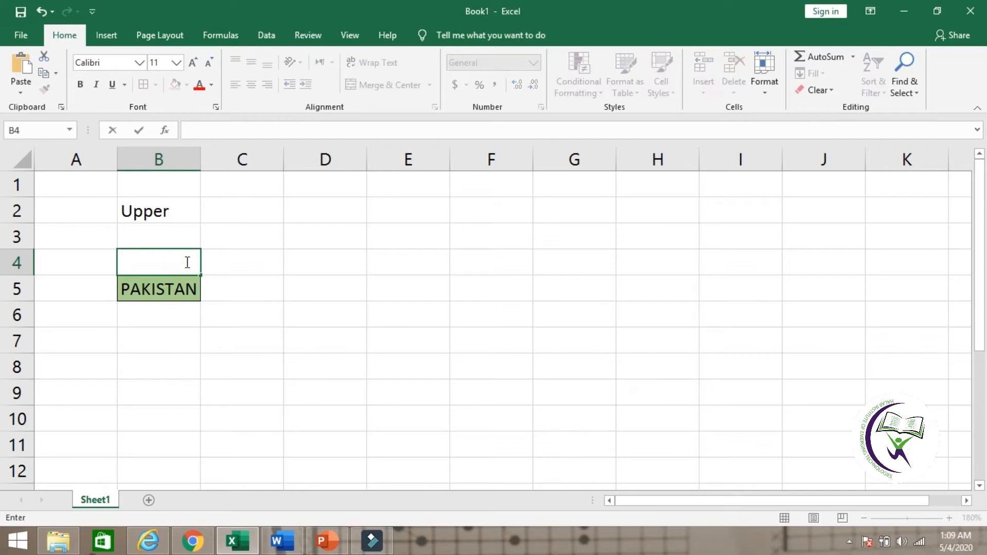
{"action": "type", "text": "Halar"}
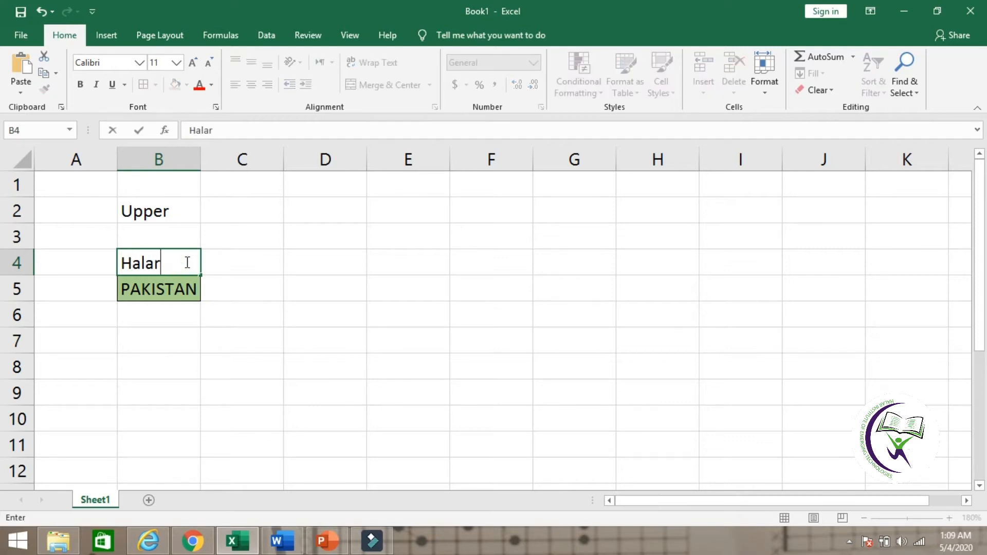
{"action": "key", "text": "Return"}
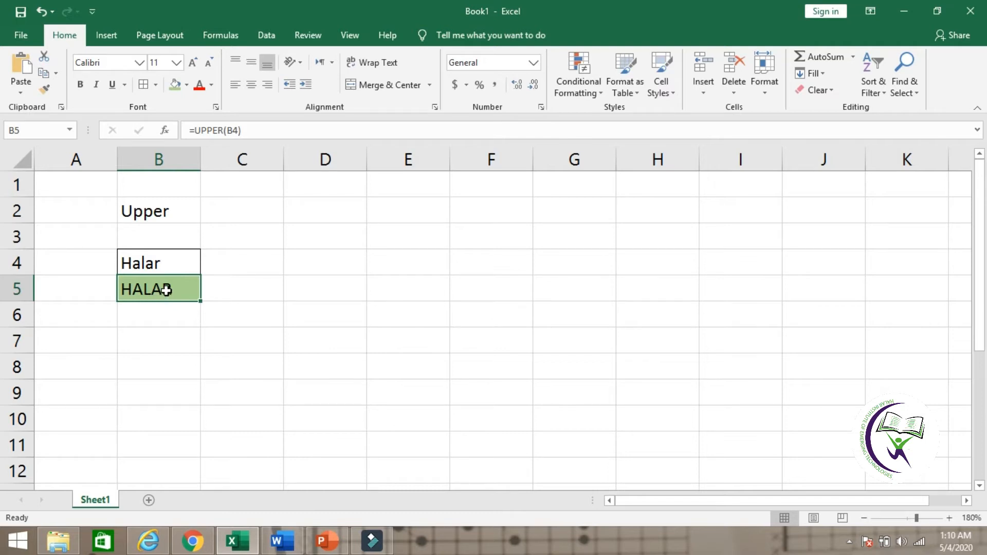
Step: Replace the text in cell B4 with sukkur to test the uppercase formula again
{"action": "left_click", "coordinate": [175, 271]}
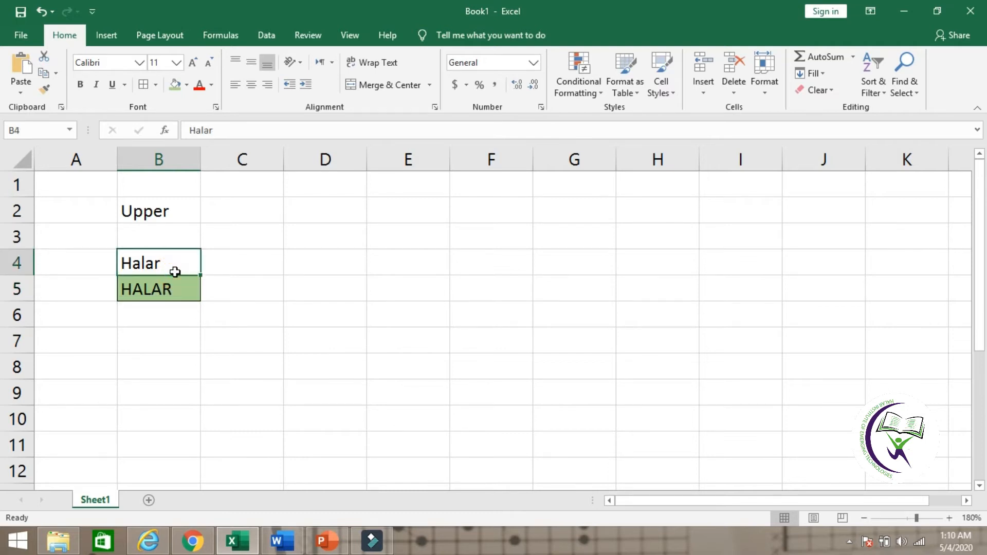
{"action": "key", "text": "BackSpace"}
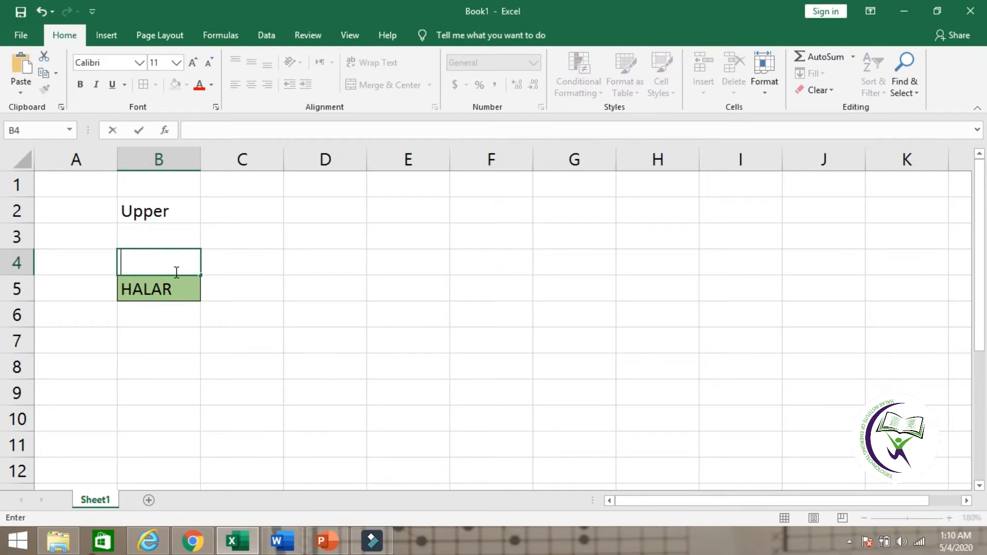
{"action": "type", "text": "sukkur"}
{"action": "key", "text": "Return"}
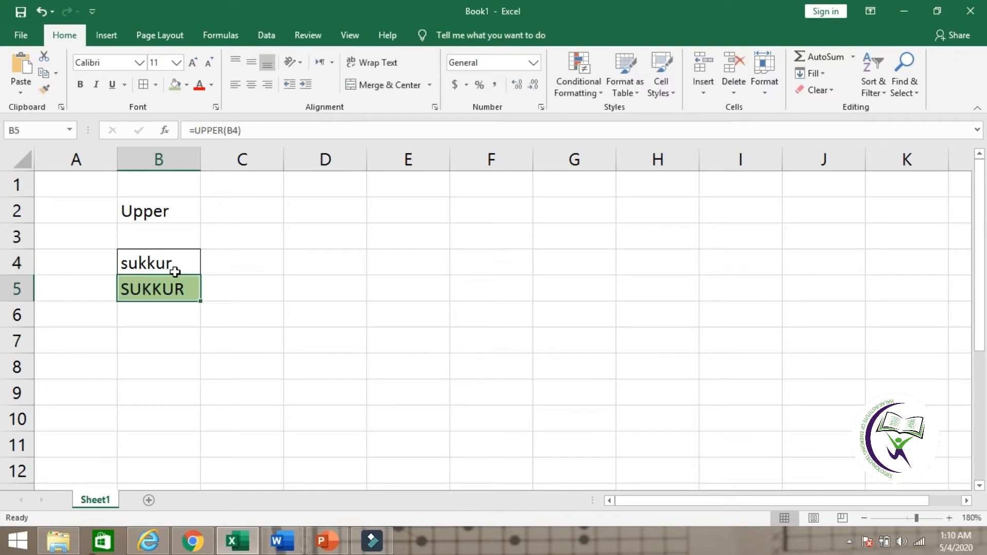
{"action": "left_click", "coordinate": [256, 292]}
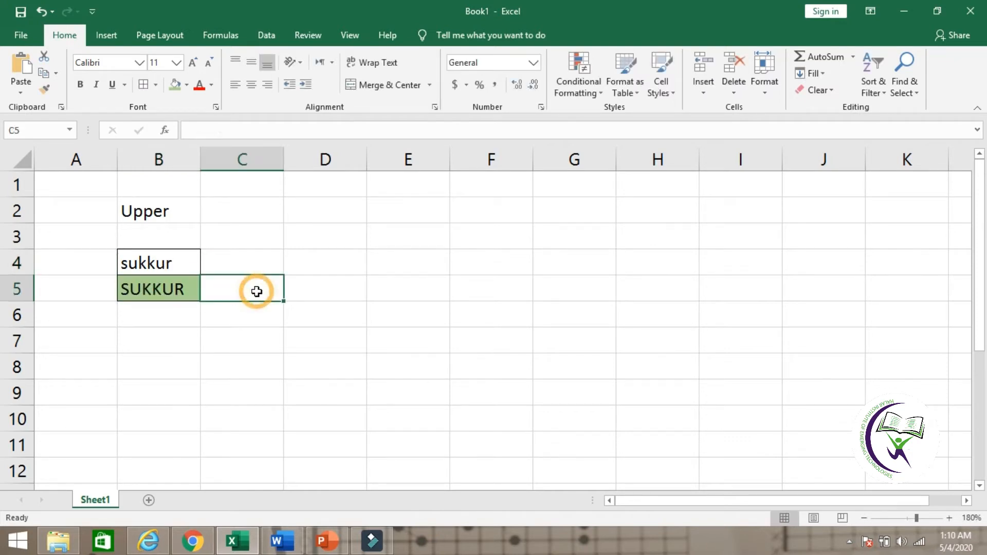
{"action": "left_click", "coordinate": [297, 293]}
{"action": "left_click", "coordinate": [178, 255]}
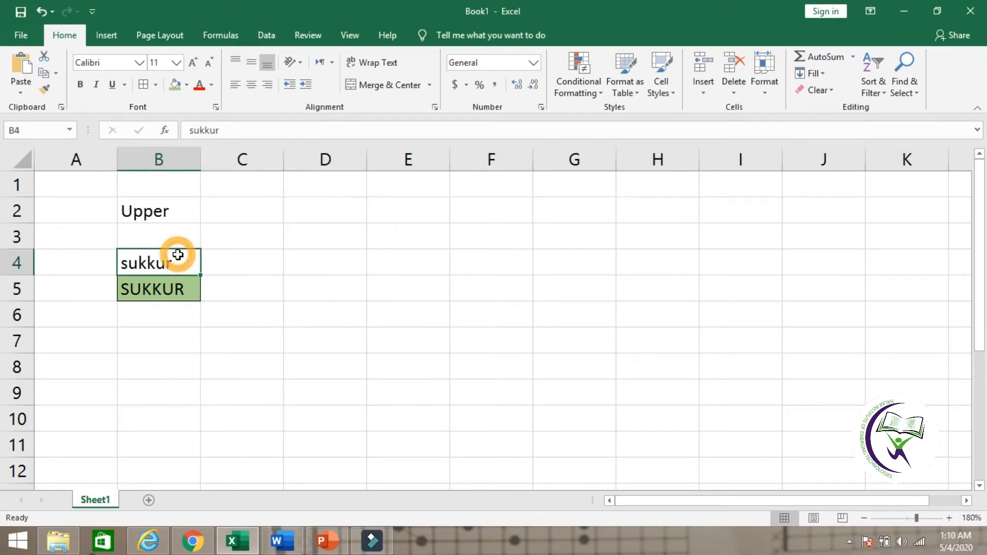
{"action": "left_click", "coordinate": [160, 345]}
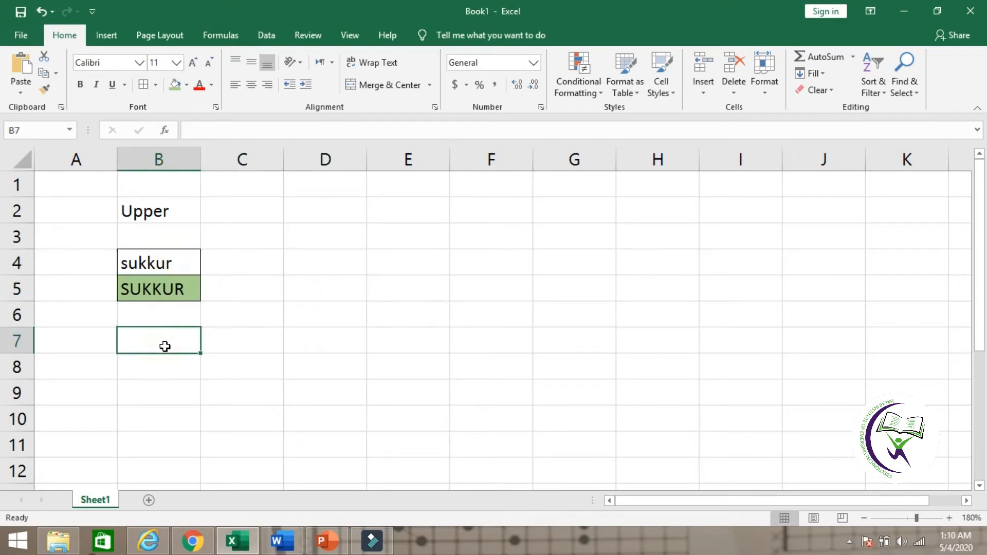
{"action": "left_click", "coordinate": [164, 368]}
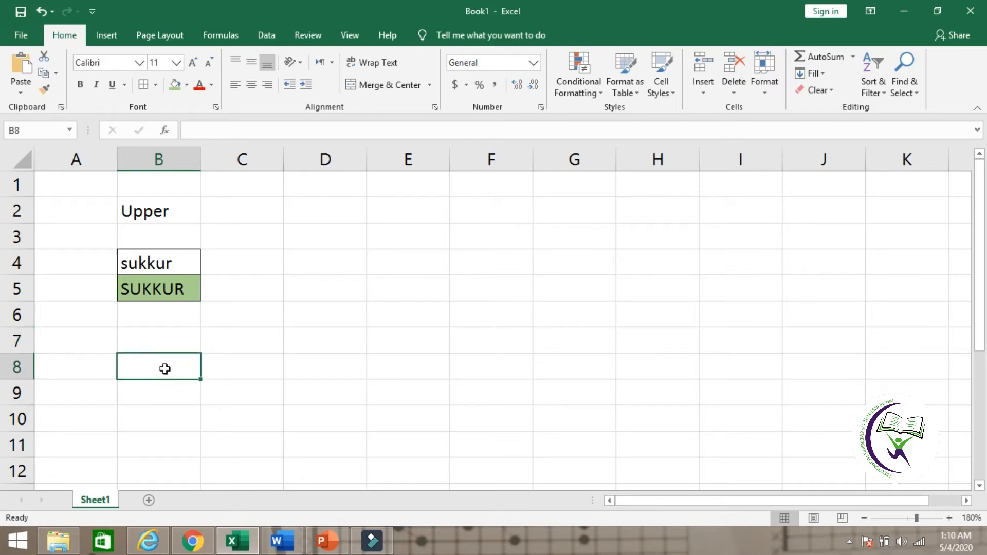
{"action": "type", "text": "="}
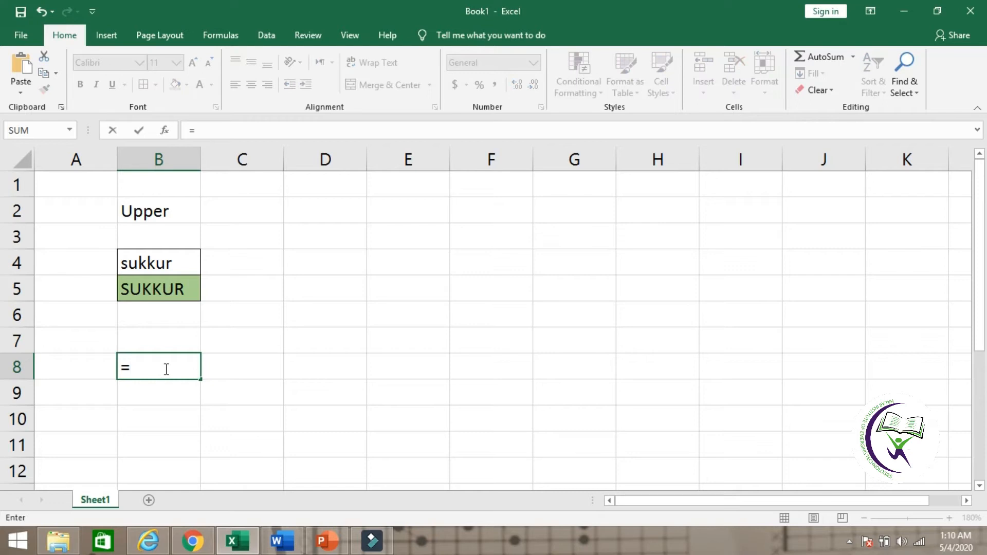
{"action": "type", "text": "upper"}
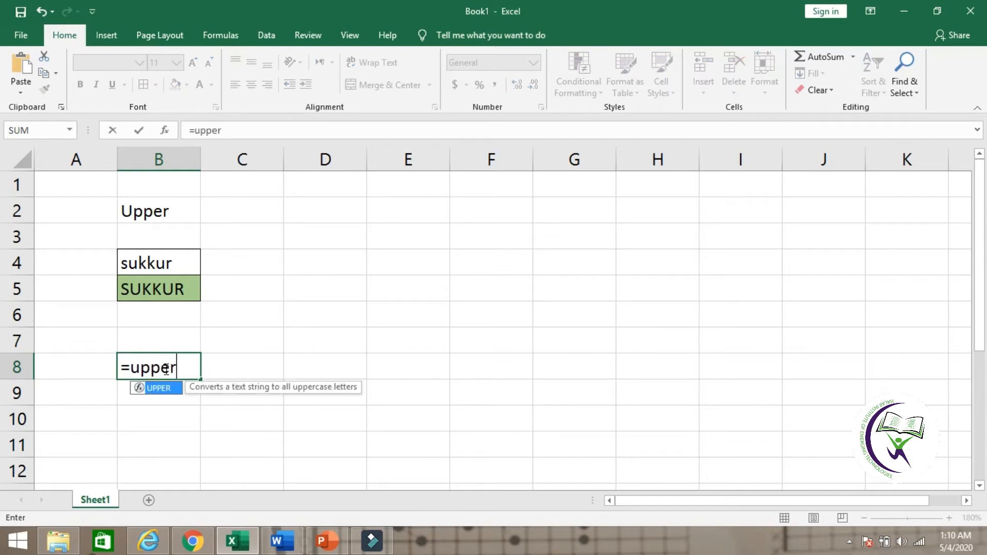
{"action": "type", "text": "("}
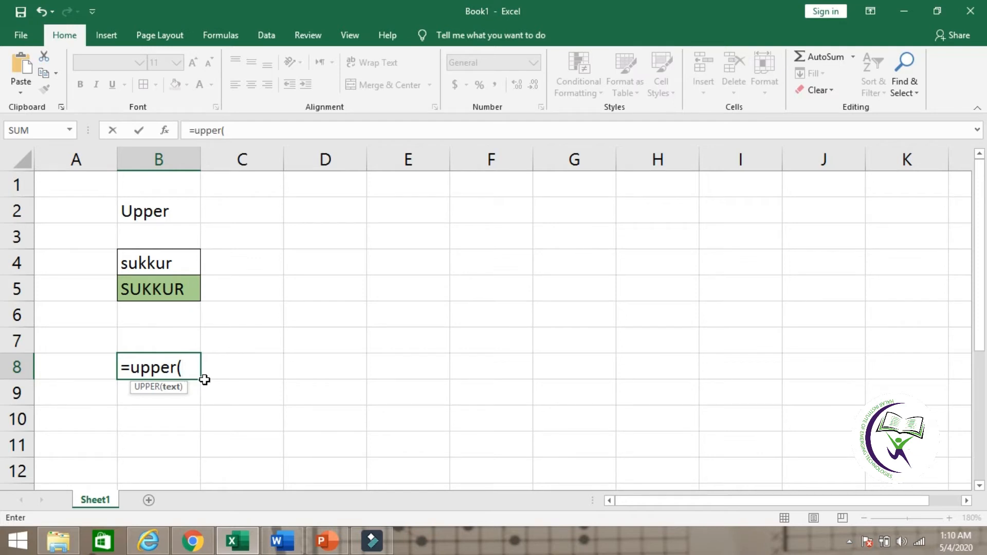
{"action": "type", "text": "\""}
{"action": "key", "text": "BackSpace"}
{"action": "type", "text": "s"}
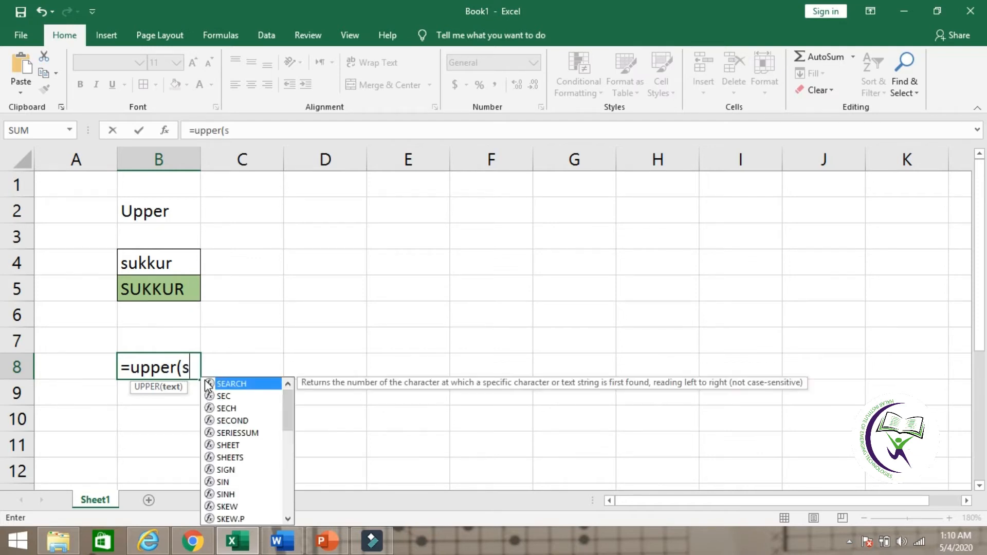
{"action": "key", "text": "BackSpace"}
{"action": "type", "text": "\""}
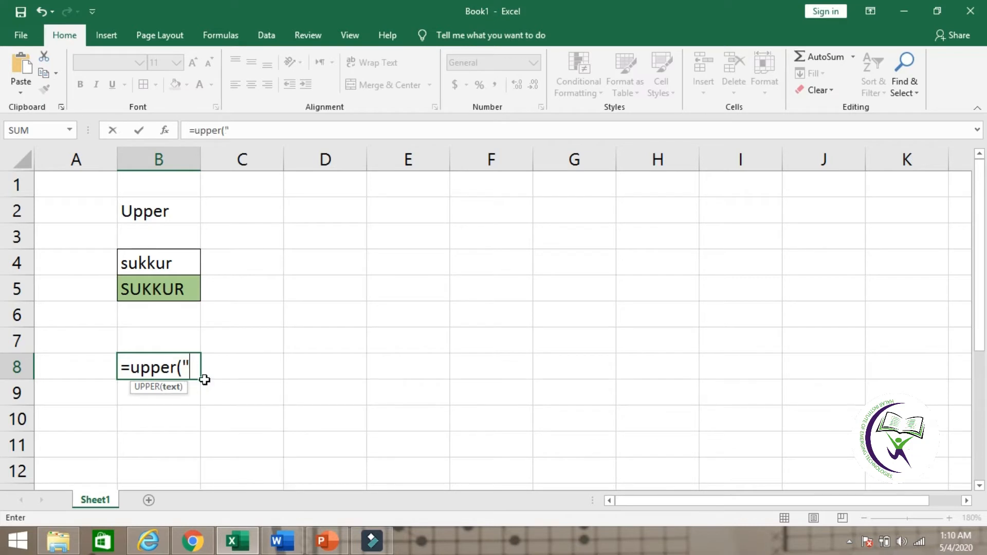
{"action": "key", "text": "Escape"}
{"action": "key", "text": "Left"}
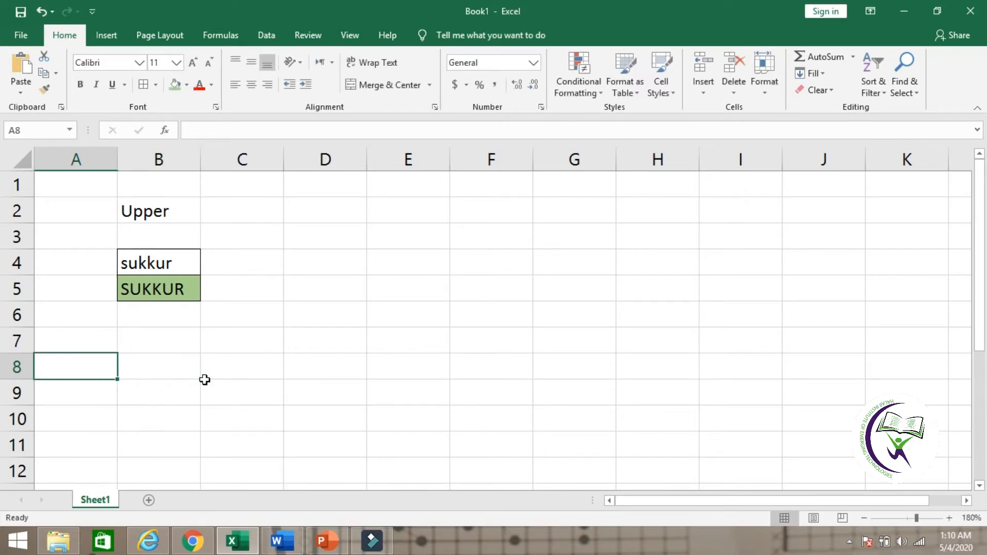
Step: Enter the formula =upper("sukkur") in cell B8 to convert text typed directly into the function
{"action": "key", "text": "Right"}
{"action": "key", "text": "BackSpace"}
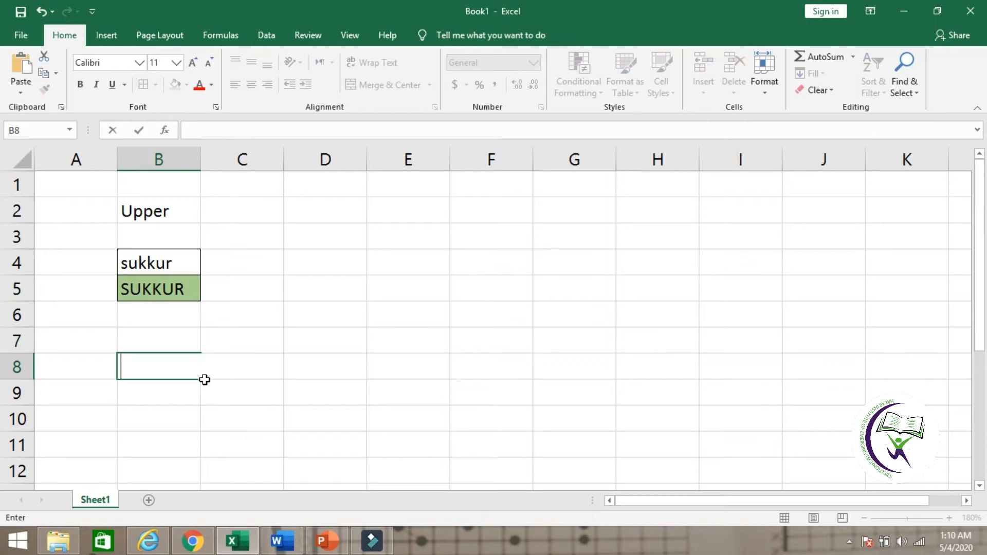
{"action": "type", "text": "=upp"}
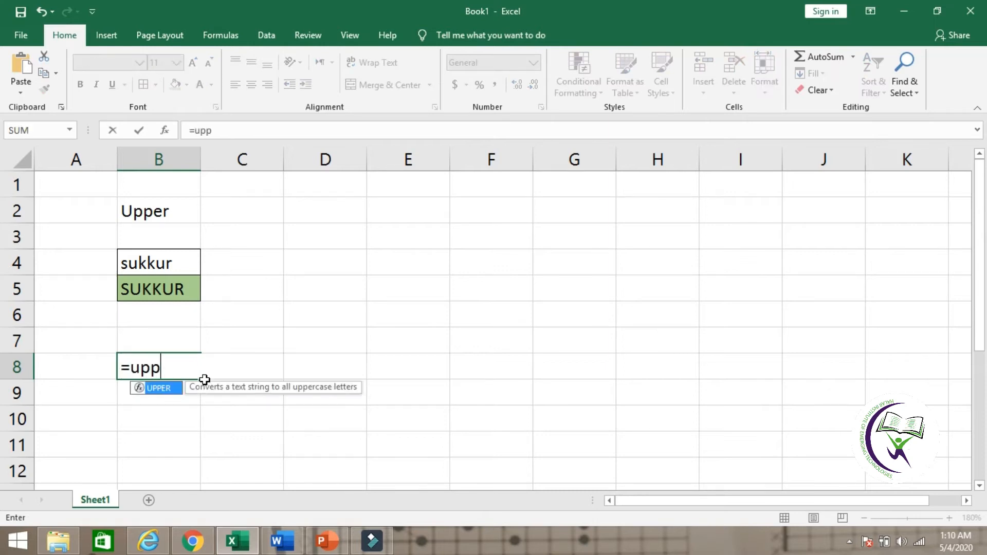
{"action": "type", "text": "er(\"sukkur\")"}
{"action": "key", "text": "Return"}
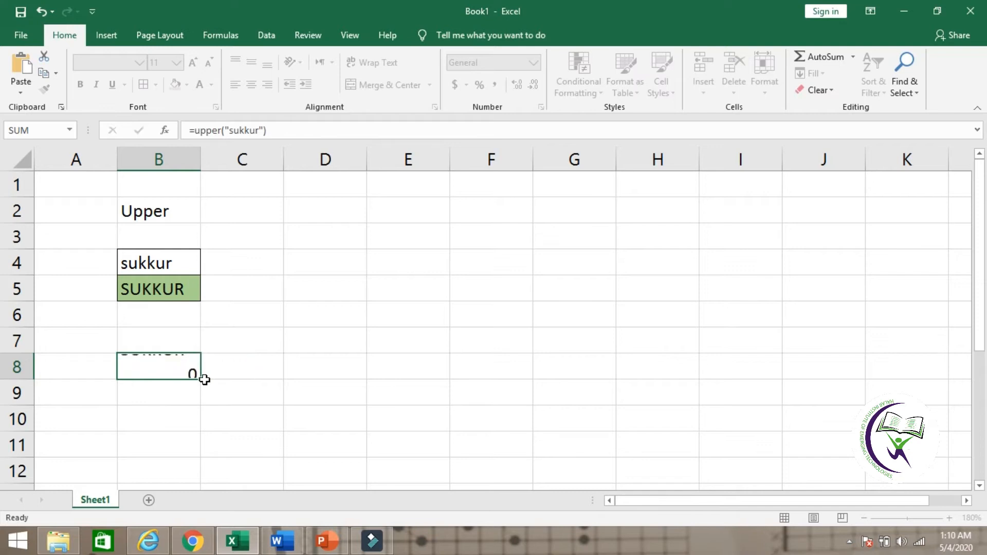
{"action": "left_click", "coordinate": [191, 370]}
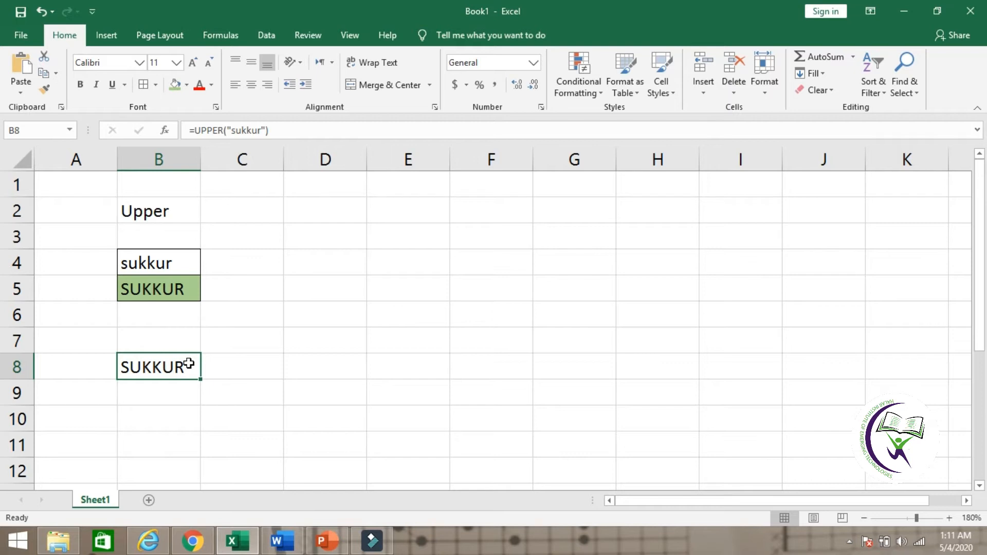
{"action": "left_click", "coordinate": [181, 262]}
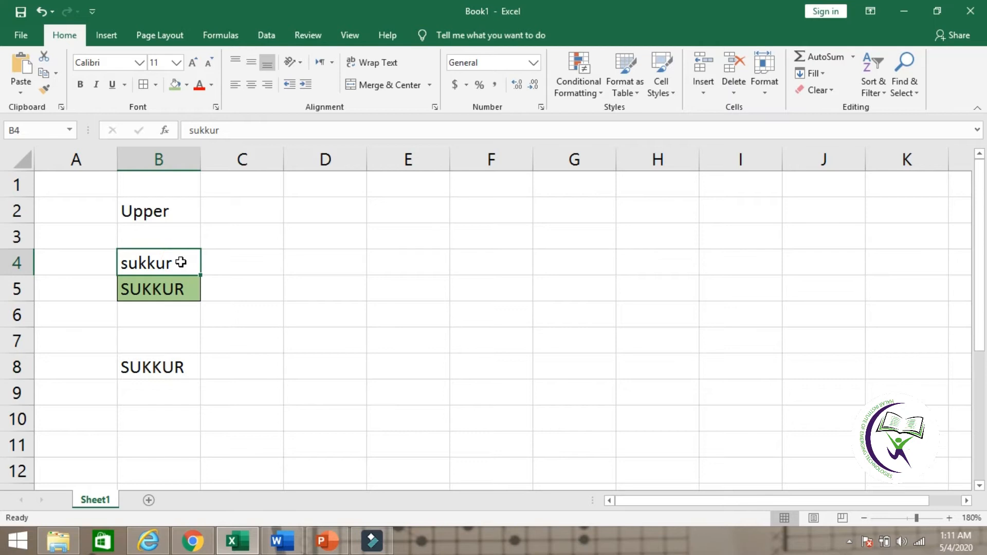
Step: Edit the formula in cell B8 so its quoted text is Pakistan, giving =UPPER("Pakistan")
{"action": "left_click", "coordinate": [168, 367]}
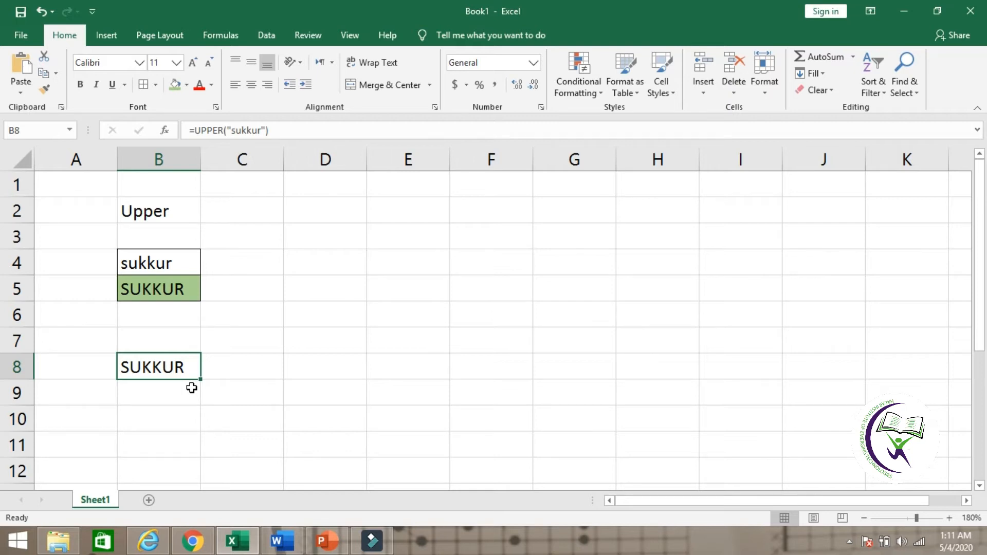
{"action": "key", "text": "F2"}
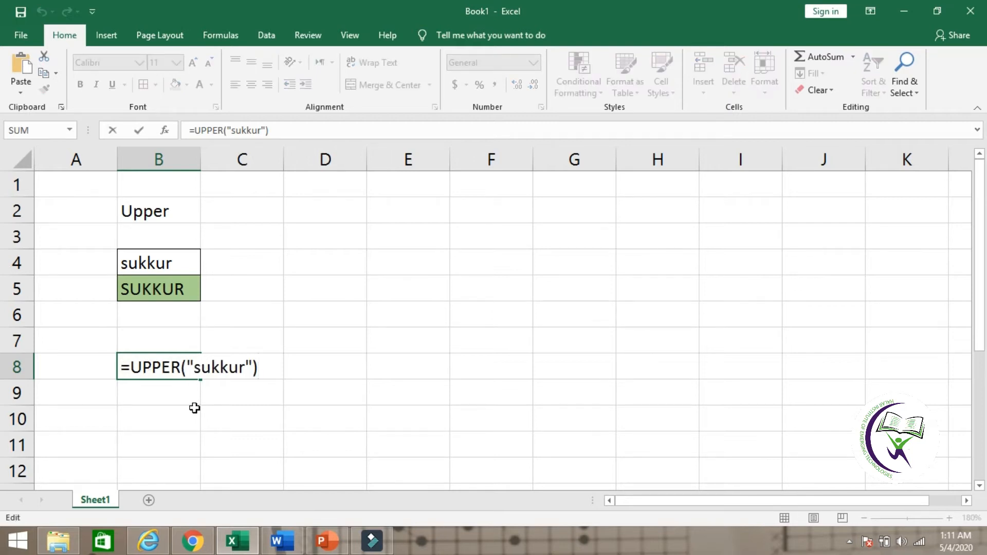
{"action": "left_click", "coordinate": [193, 409]}
{"action": "double_click", "coordinate": [173, 366]}
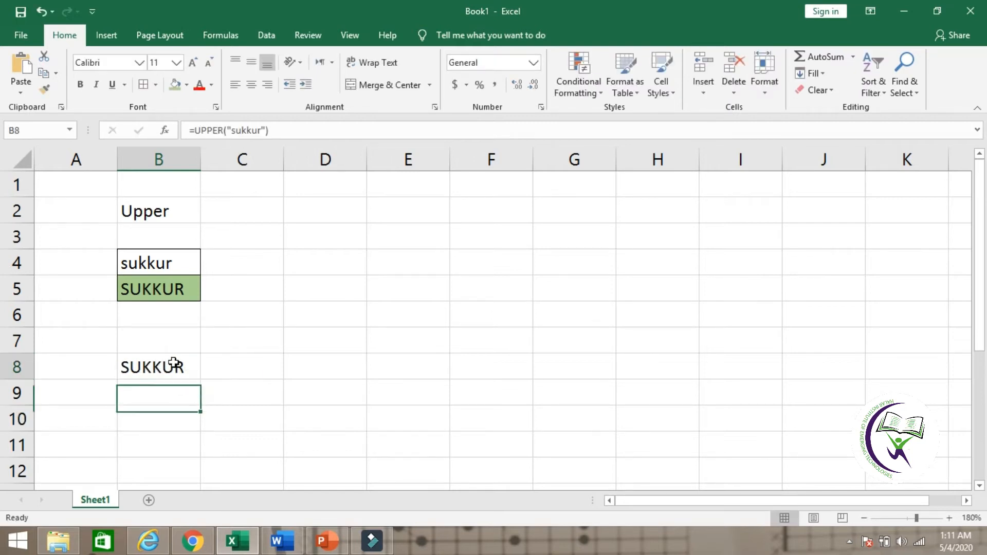
{"action": "left_click", "coordinate": [249, 365]}
{"action": "key", "text": "Left"}
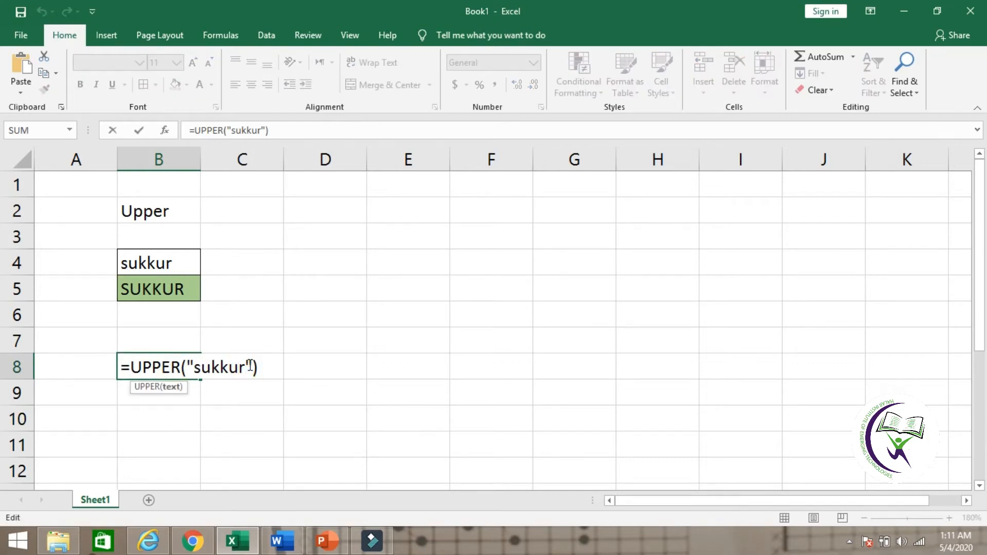
{"action": "key", "text": "Delete"}
{"action": "key", "text": "BackSpace"}
{"action": "key", "text": "BackSpace"}
{"action": "key", "text": "BackSpace"}
{"action": "key", "text": "BackSpace"}
{"action": "key", "text": "BackSpace"}
{"action": "type", "text": "Pakista"}
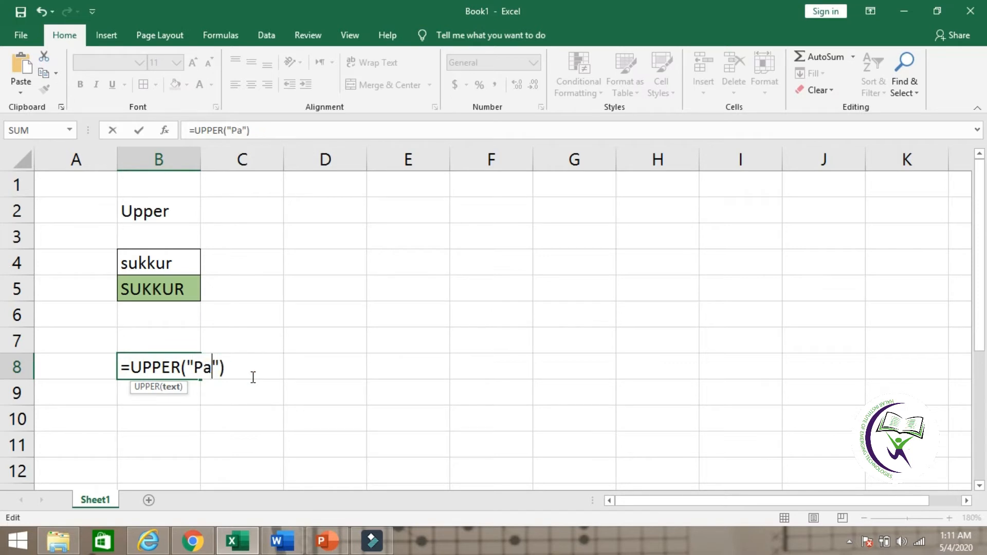
{"action": "type", "text": "n"}
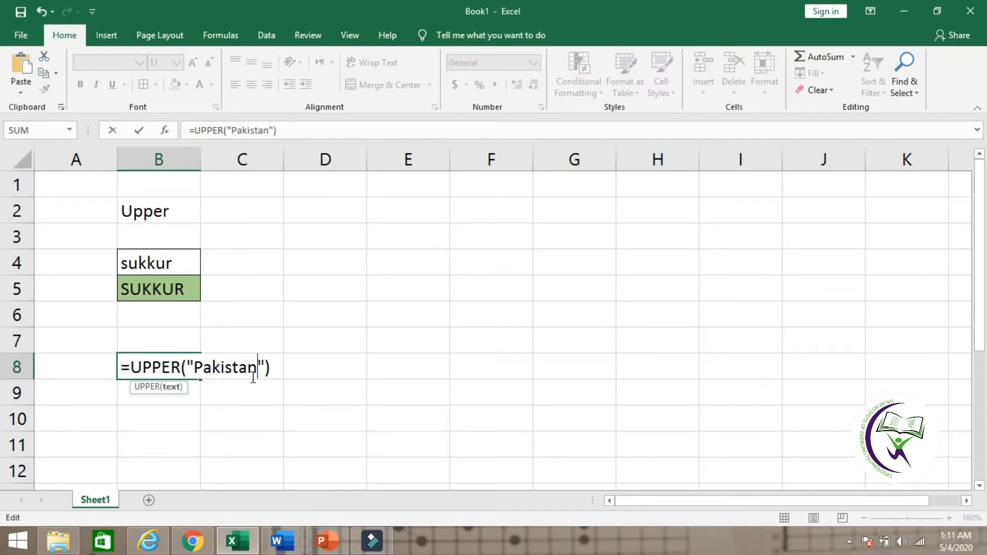
{"action": "key", "text": "Return"}
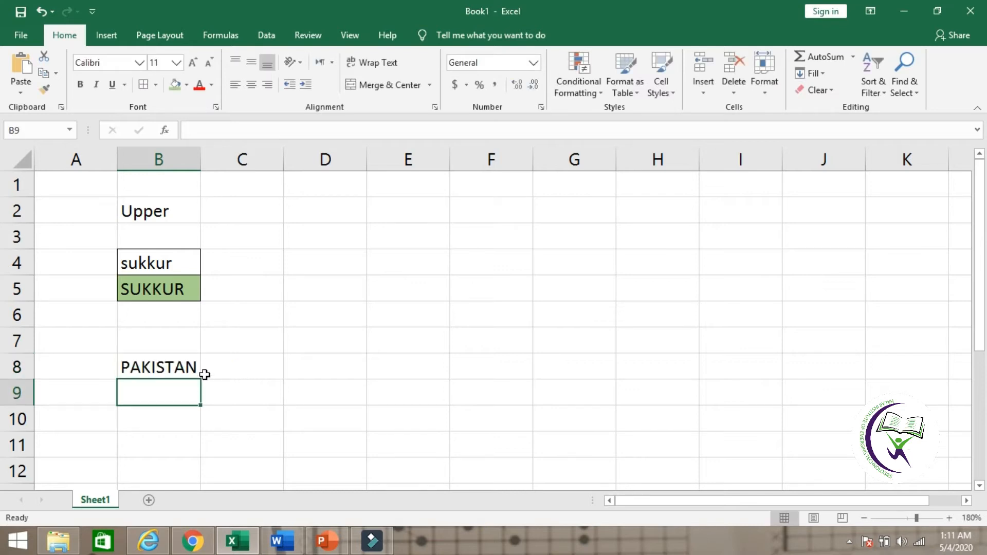
Step: Apply thick outside borders and a green fill to cell B8
{"action": "left_click", "coordinate": [192, 366]}
{"action": "left_click", "coordinate": [230, 368]}
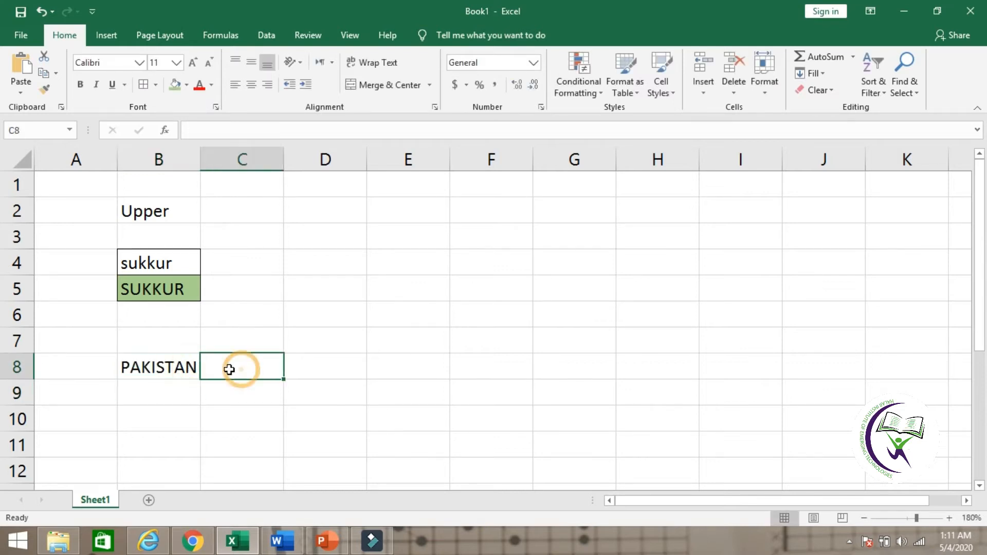
{"action": "left_click", "coordinate": [172, 366]}
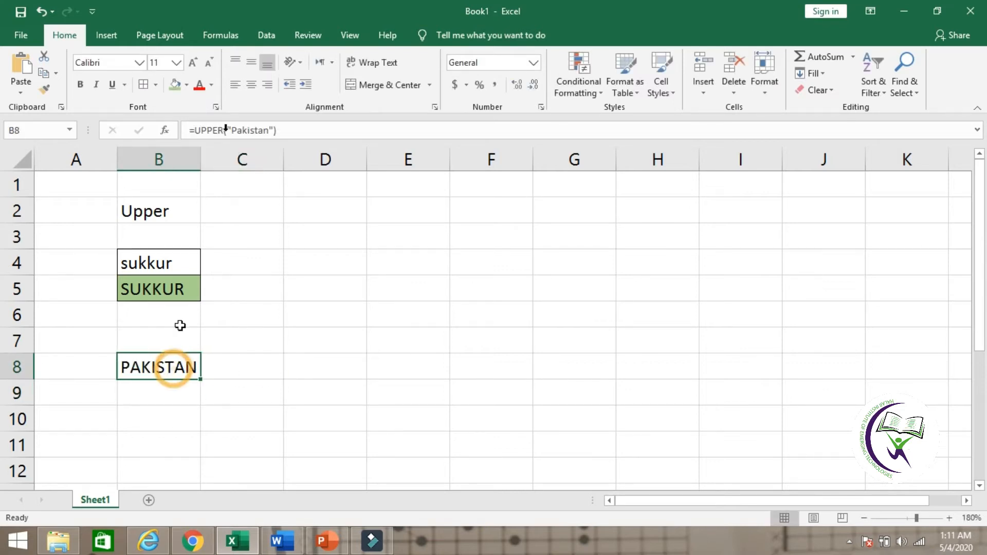
{"action": "left_click", "coordinate": [155, 85]}
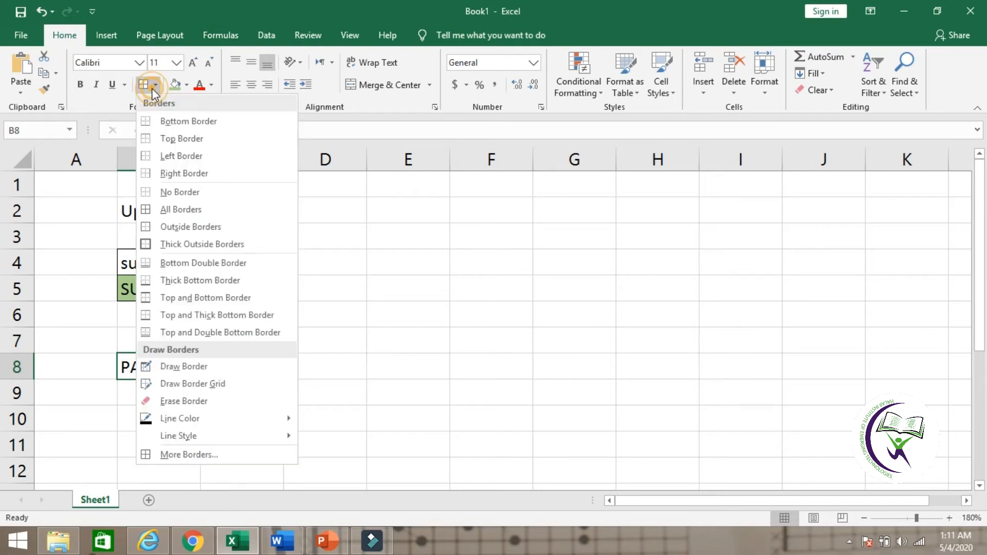
{"action": "left_click", "coordinate": [204, 245]}
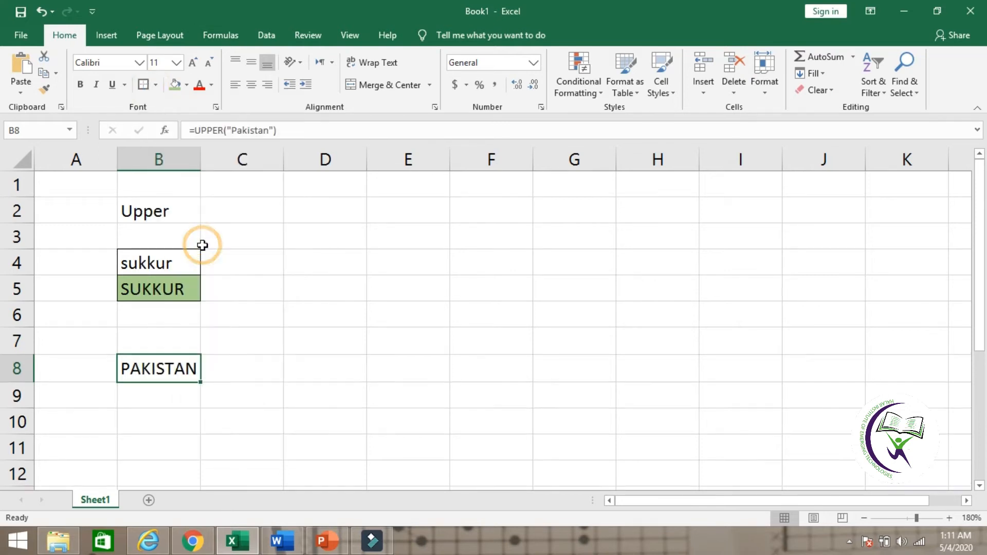
{"action": "left_click", "coordinate": [175, 84]}
{"action": "left_click", "coordinate": [250, 365]}
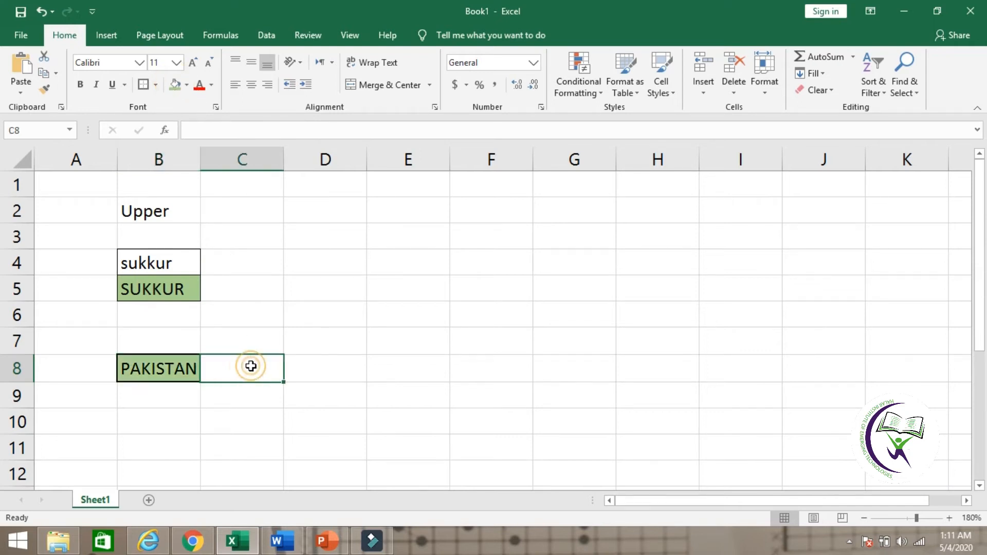
{"action": "left_click", "coordinate": [190, 426]}
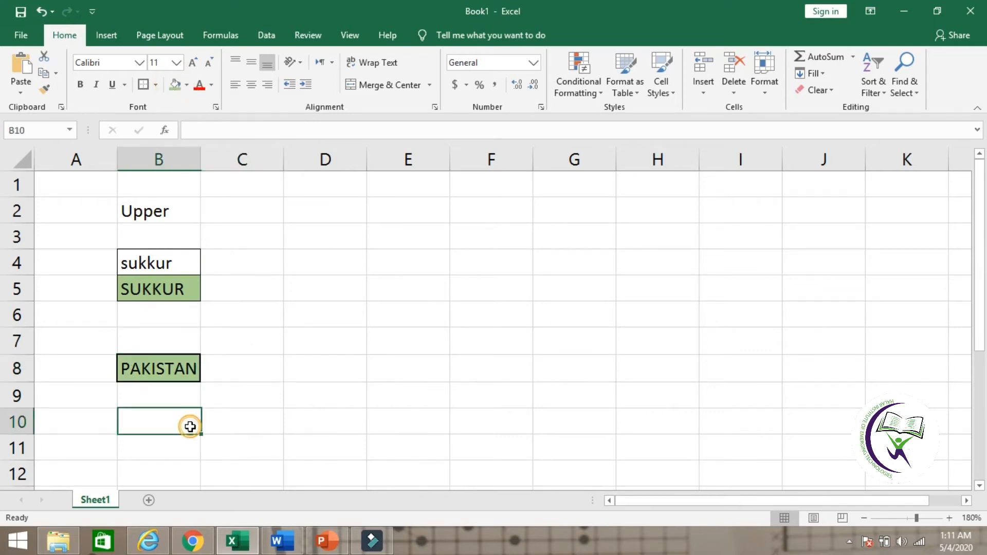
{"action": "left_click", "coordinate": [170, 213]}
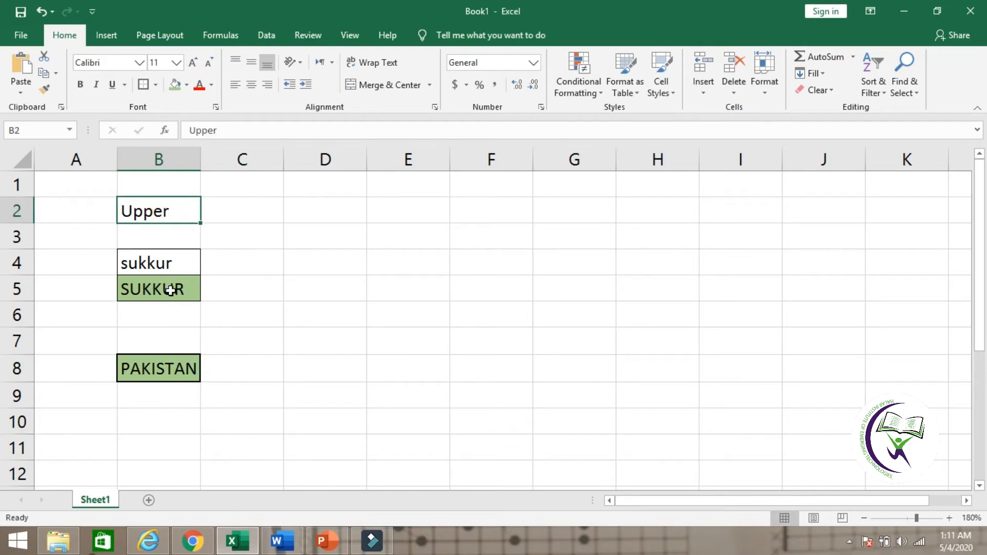
Step: Enter the heading Proper in cell D6
{"action": "left_click", "coordinate": [348, 306]}
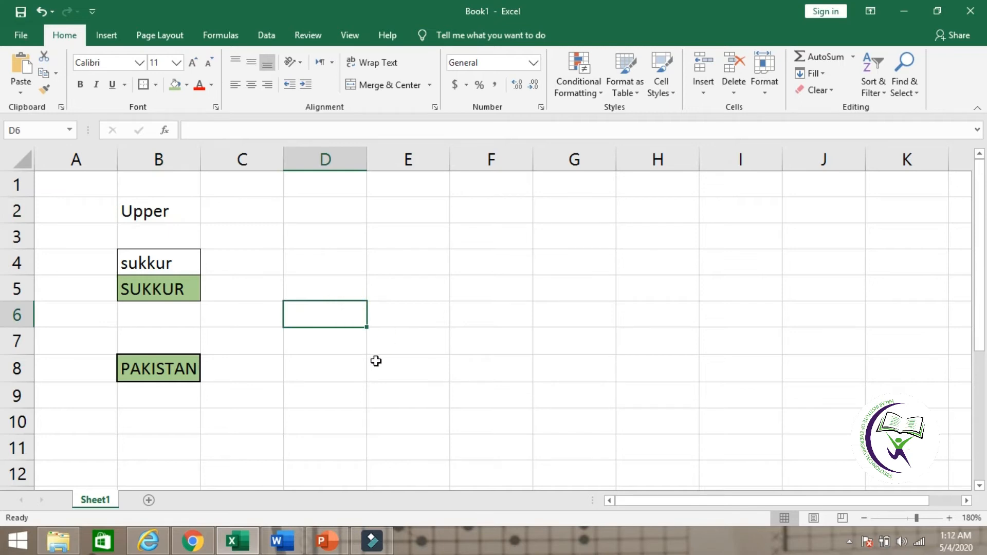
{"action": "type", "text": "pro"}
{"action": "key", "text": "BackSpace"}
{"action": "key", "text": "BackSpace"}
{"action": "key", "text": "BackSpace"}
{"action": "type", "text": "Proper"}
{"action": "key", "text": "Return"}
{"action": "key", "text": "Return"}
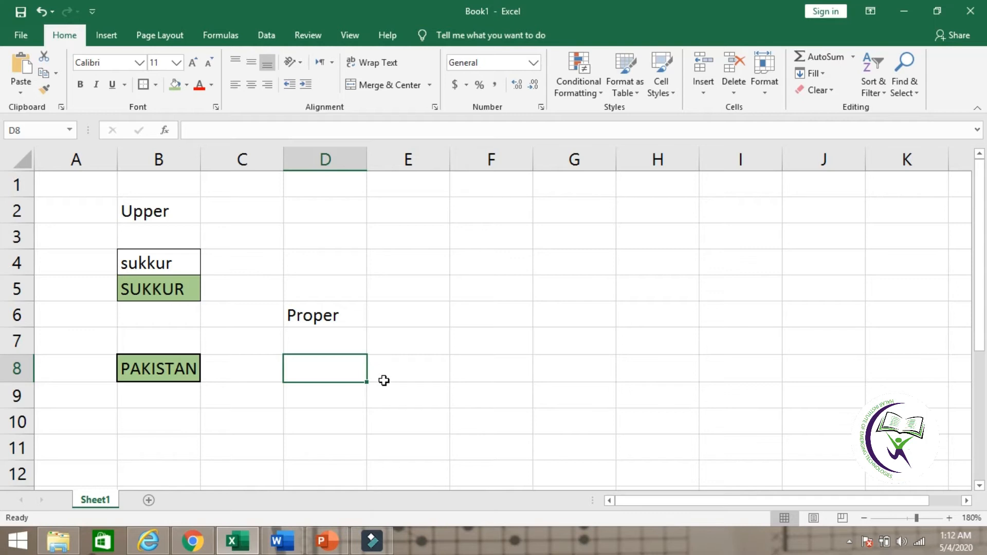
Step: Apply all borders to cells D8:D9 and a green fill to cell D9
{"action": "left_click", "coordinate": [390, 398]}
{"action": "left_click_drag", "start_coordinate": [340, 374], "coordinate": [335, 402]}
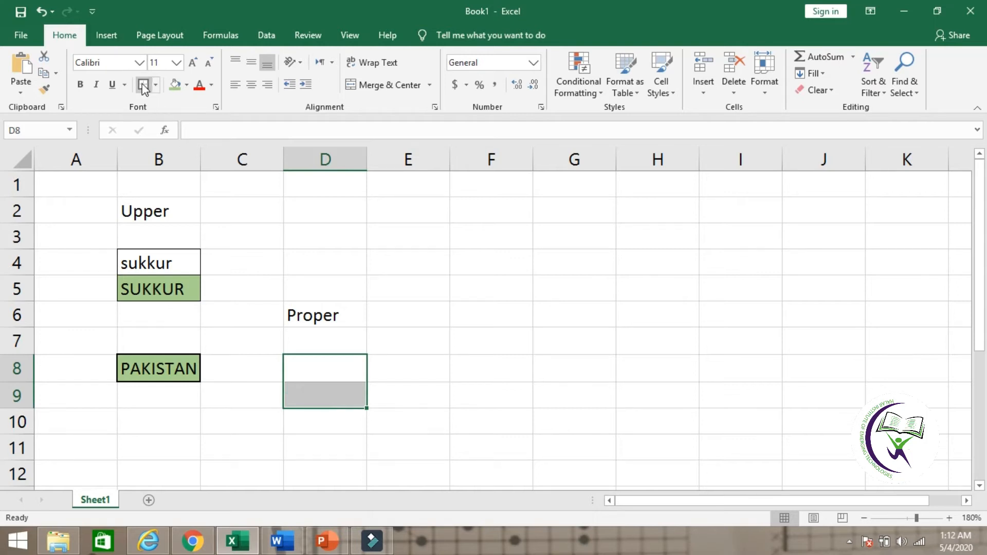
{"action": "left_click", "coordinate": [155, 86]}
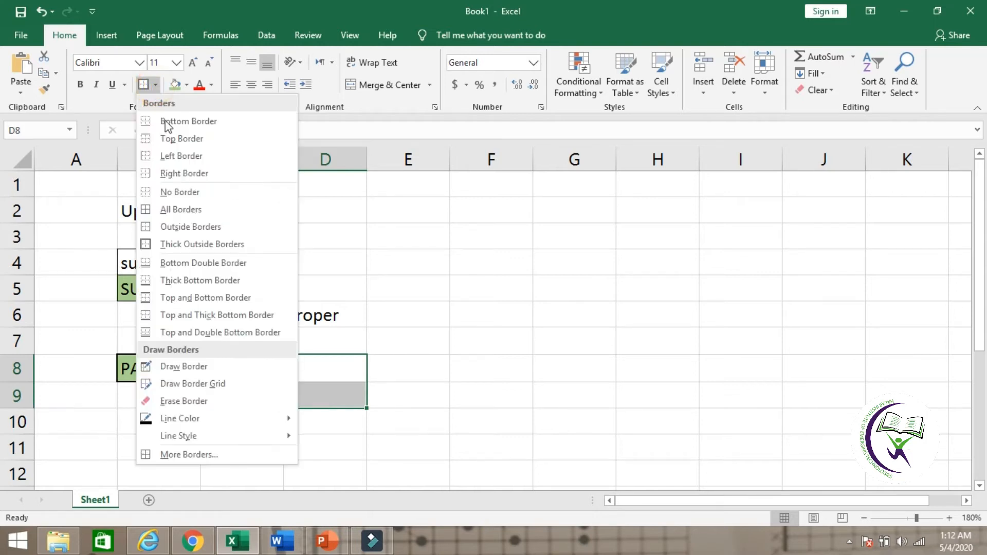
{"action": "left_click", "coordinate": [200, 220]}
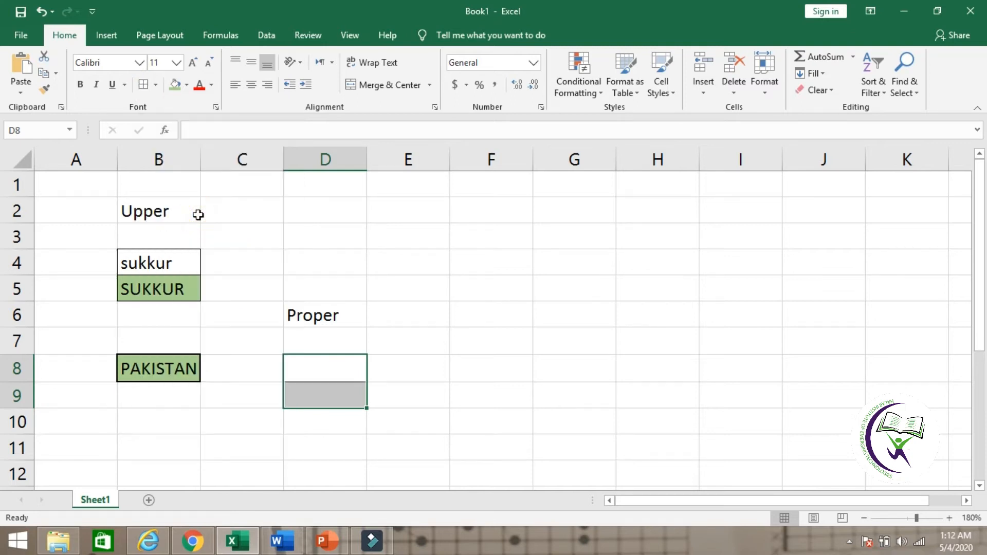
{"action": "left_click", "coordinate": [332, 429]}
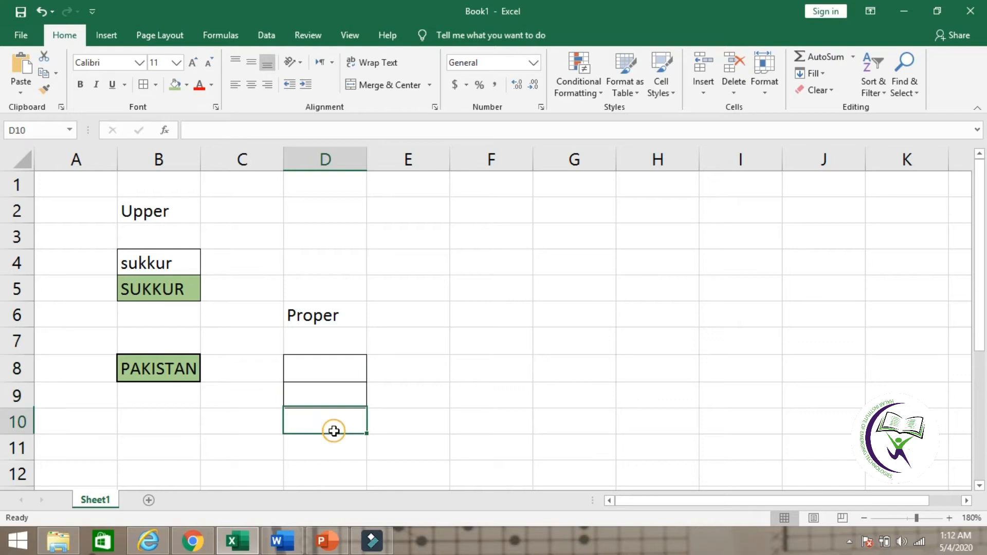
{"action": "left_click", "coordinate": [320, 471]}
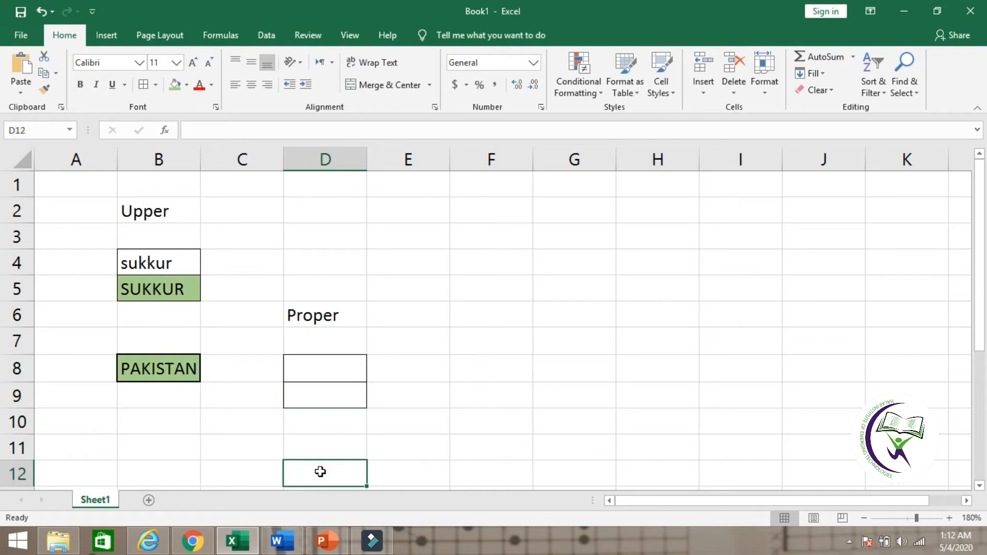
{"action": "left_click", "coordinate": [331, 395]}
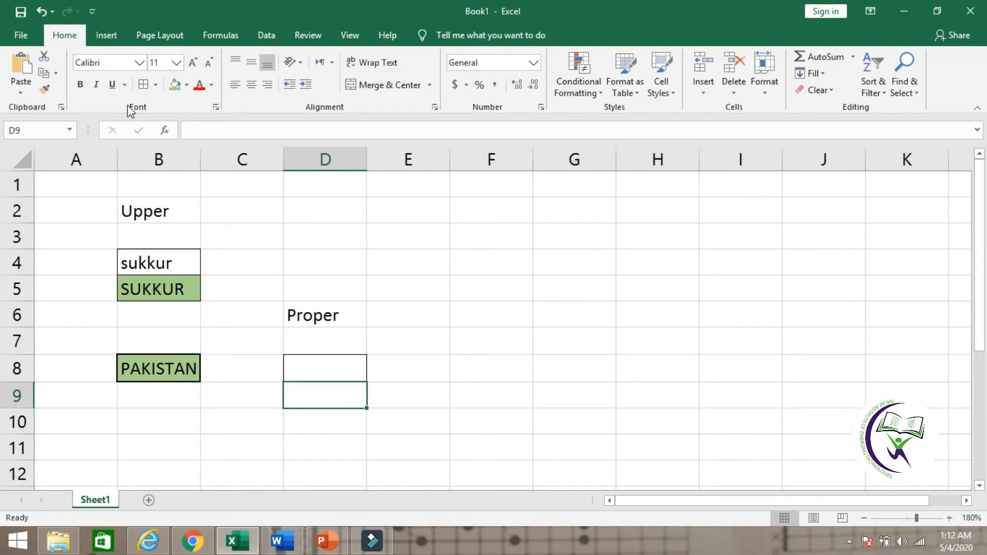
{"action": "left_click", "coordinate": [175, 86]}
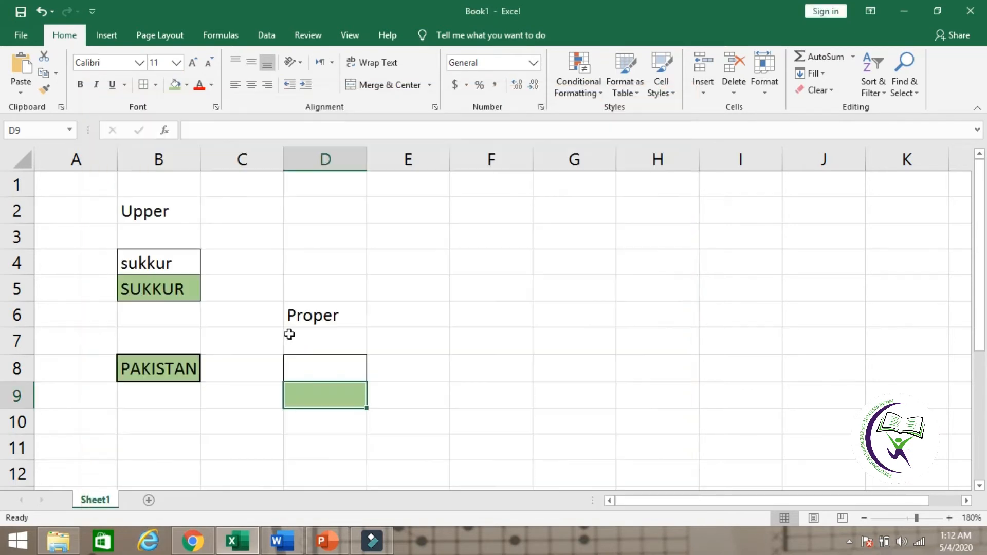
{"action": "left_click", "coordinate": [323, 440]}
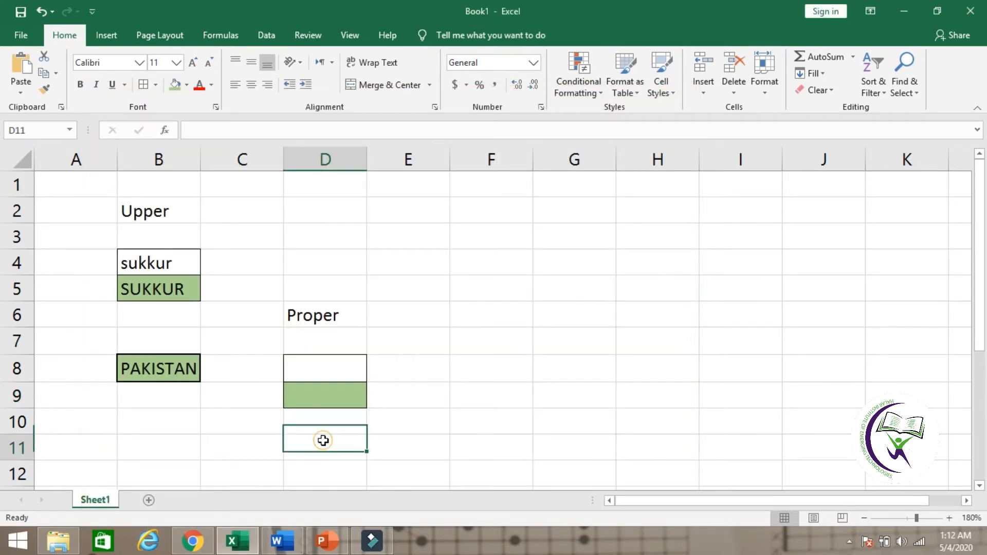
Step: Enter the lowercase text country in cell D8 as the sample for the Proper example
{"action": "left_click", "coordinate": [331, 366]}
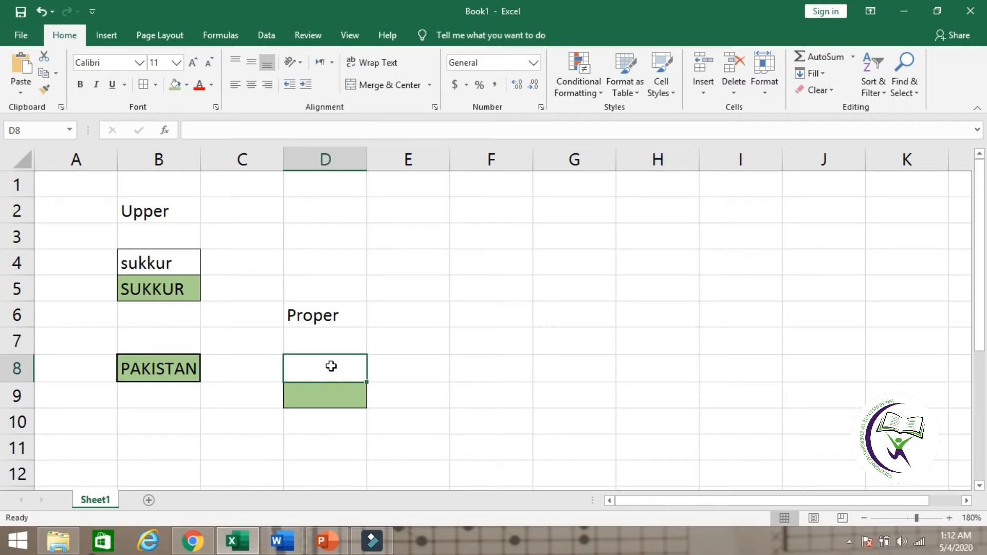
{"action": "double_click", "coordinate": [324, 368]}
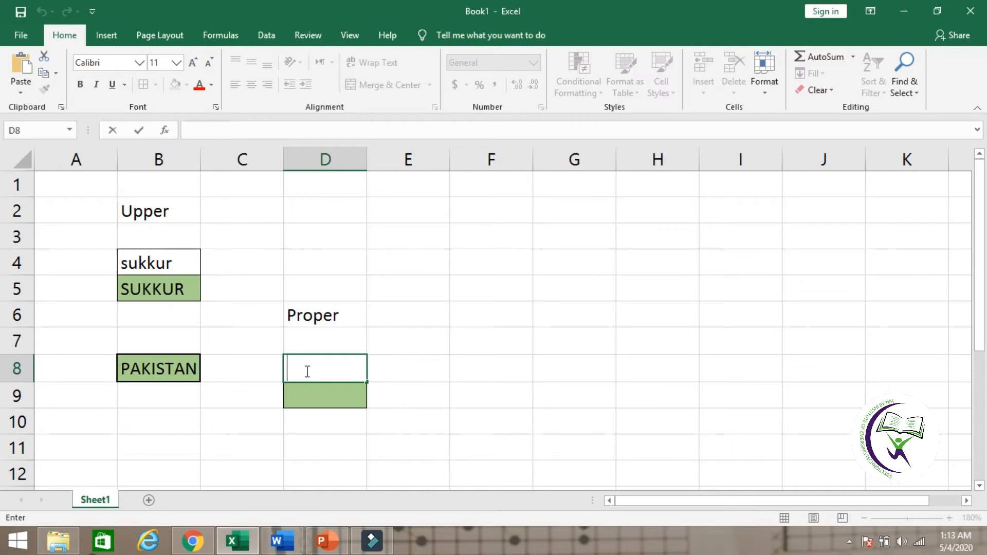
{"action": "type", "text": "C"}
{"action": "key", "text": "BackSpace"}
{"action": "type", "text": "country"}
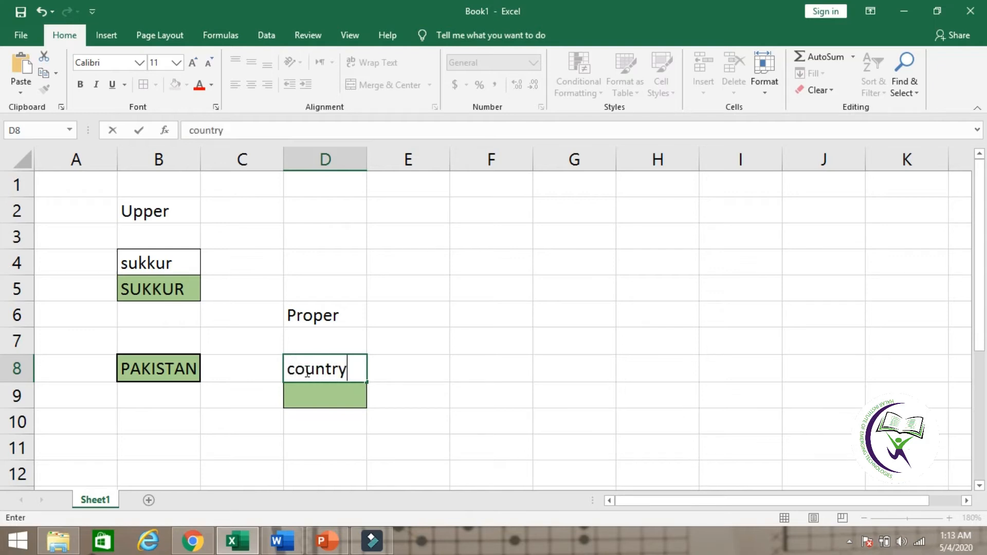
{"action": "left_click", "coordinate": [349, 403]}
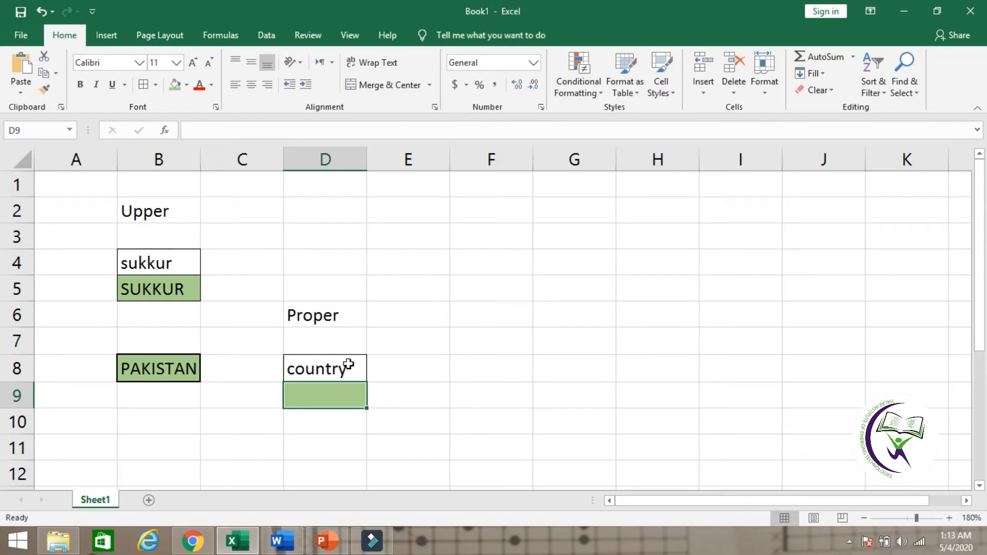
Step: Enter the formula =proper(D8) in cell D9 to convert the sample word to proper case
{"action": "left_click", "coordinate": [348, 364]}
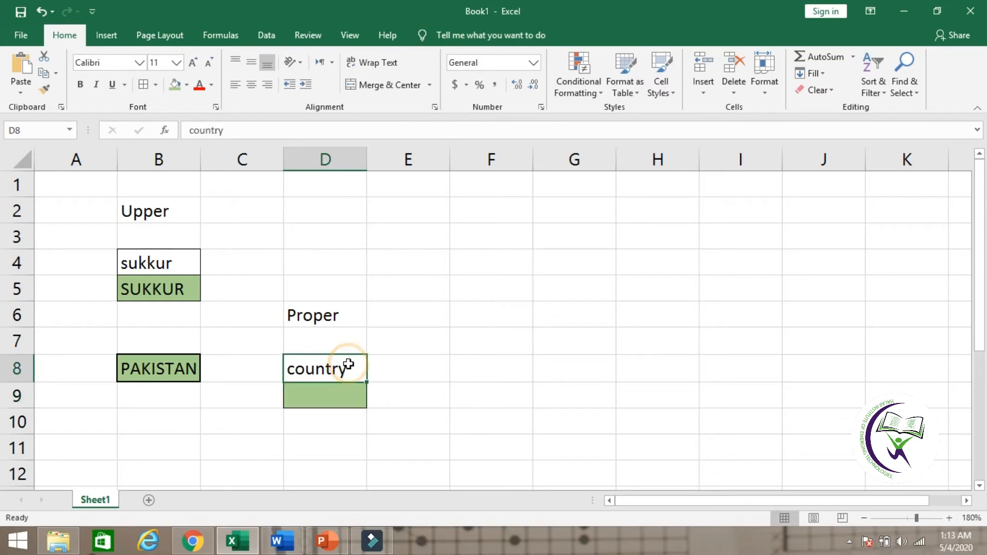
{"action": "left_click", "coordinate": [345, 393]}
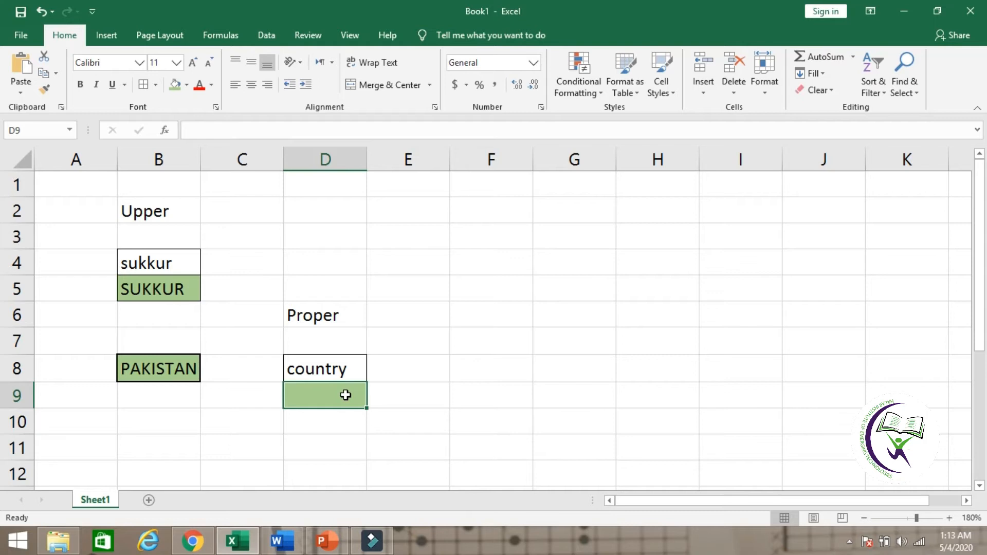
{"action": "type", "text": "=proper"}
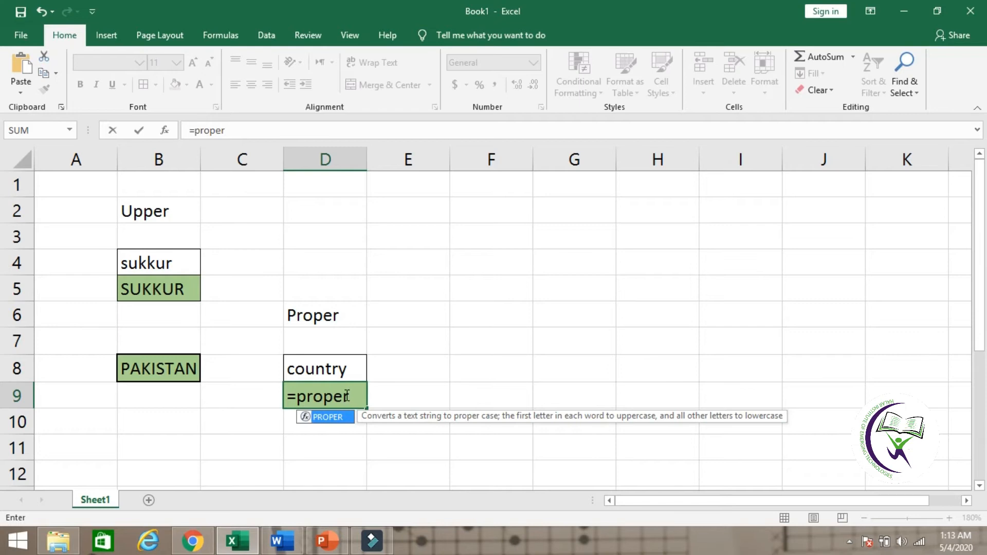
{"action": "type", "text": "("}
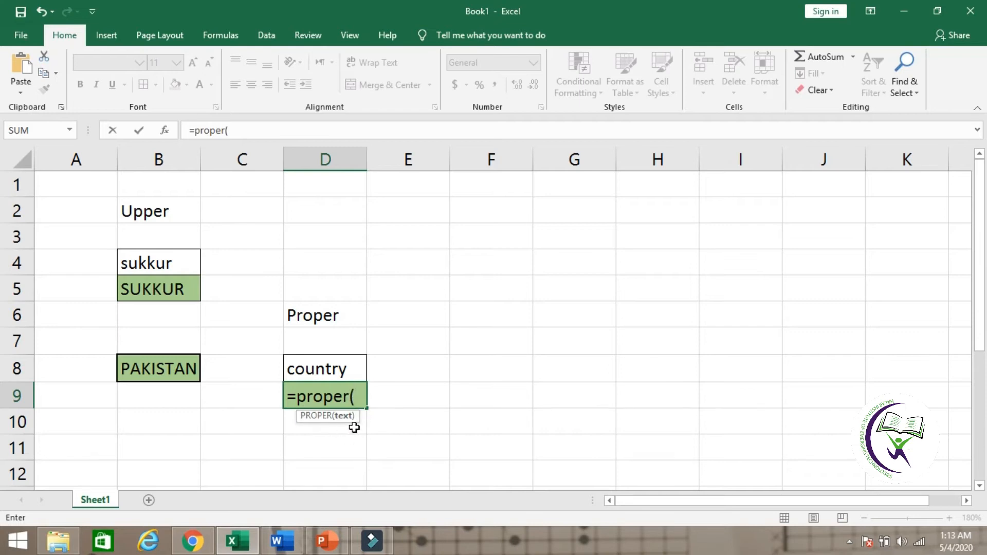
{"action": "left_click", "coordinate": [351, 364]}
{"action": "type", "text": ")"}
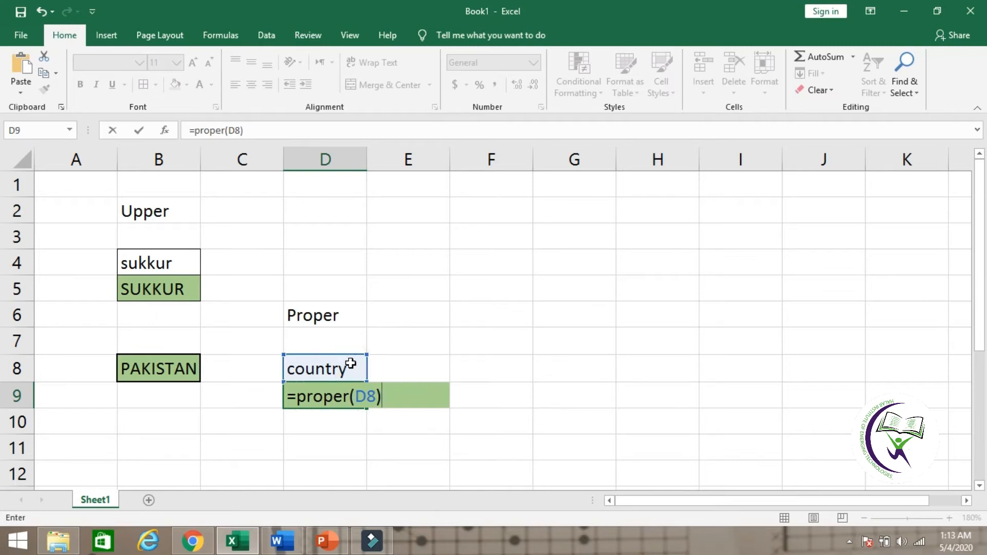
{"action": "key", "text": "Return"}
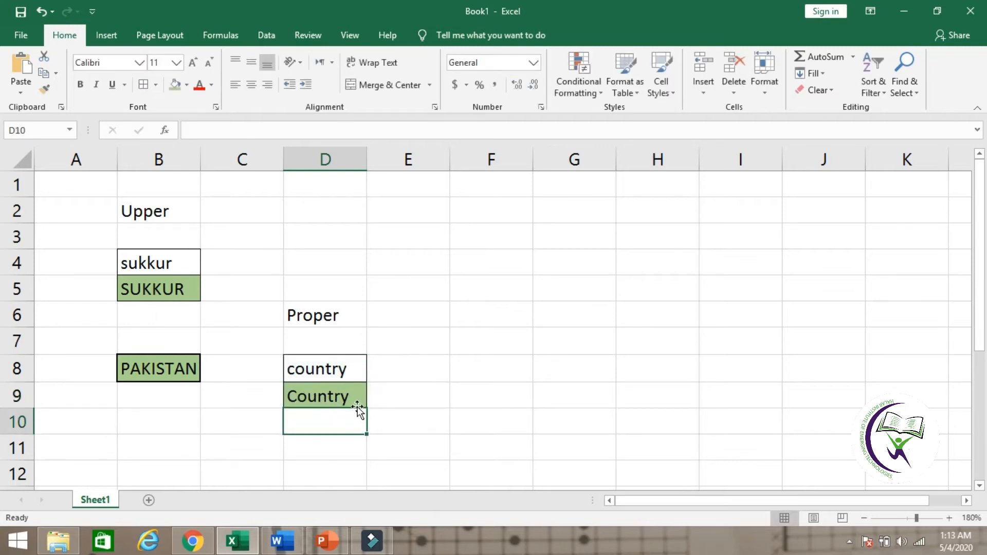
Step: Replace the text in cell D8 with boy to test the PROPER formula
{"action": "left_click", "coordinate": [333, 461]}
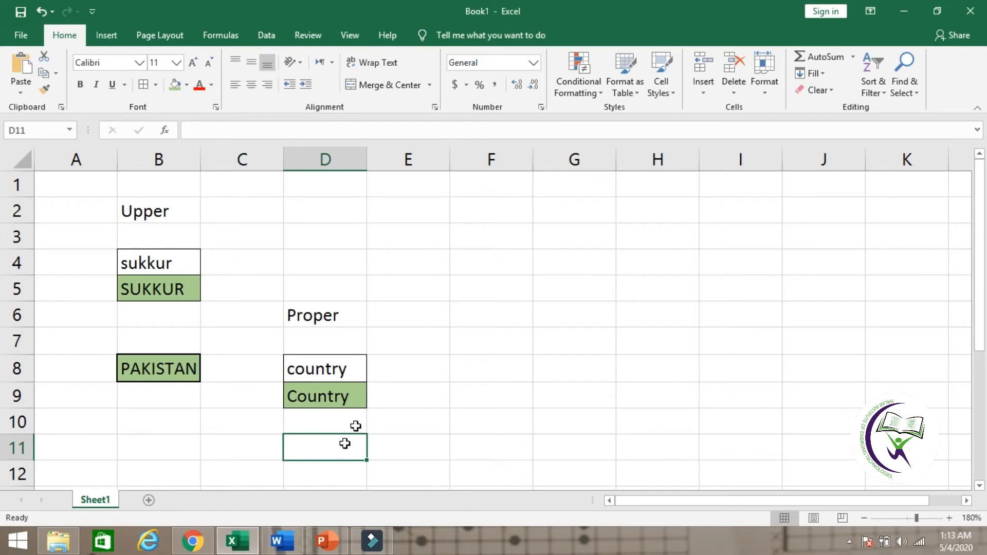
{"action": "left_click", "coordinate": [334, 368]}
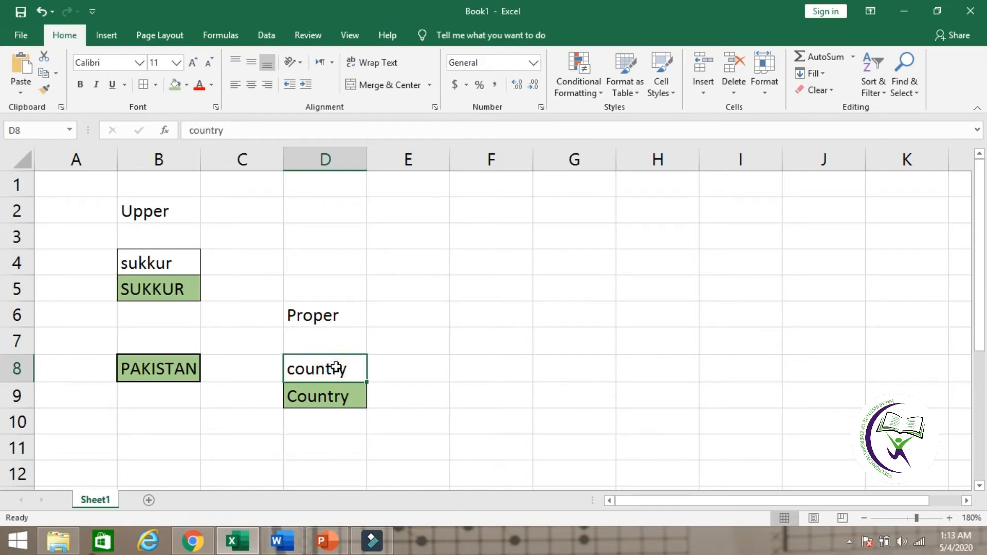
{"action": "type", "text": "Bo"}
{"action": "key", "text": "BackSpace"}
{"action": "key", "text": "BackSpace"}
{"action": "type", "text": "bou"}
{"action": "key", "text": "BackSpace"}
{"action": "type", "text": "y"}
{"action": "key", "text": "Return"}
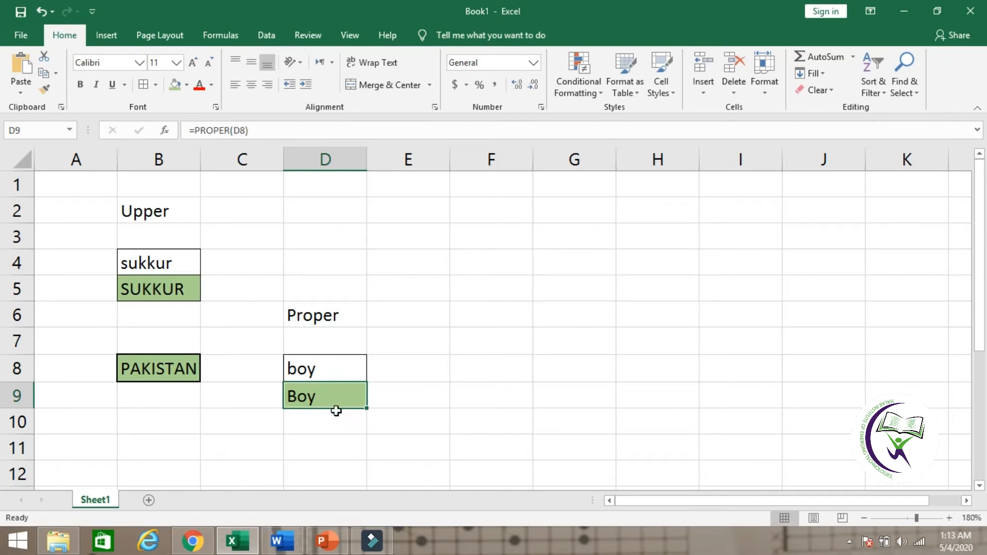
Step: Replace the text in cell D8 with girl to test the PROPER formula again
{"action": "left_click", "coordinate": [341, 365]}
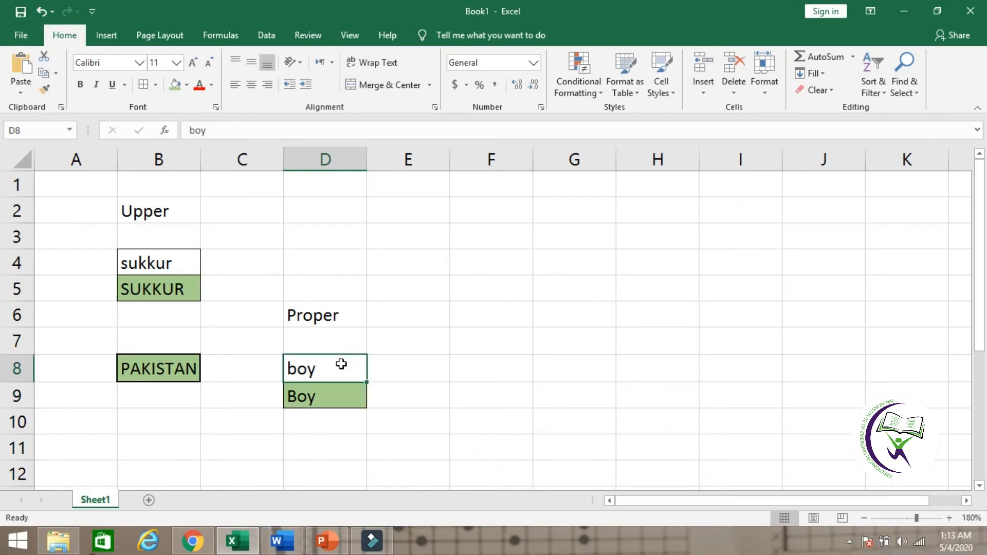
{"action": "key", "text": "BackSpace"}
{"action": "type", "text": "girl"}
{"action": "key", "text": "Return"}
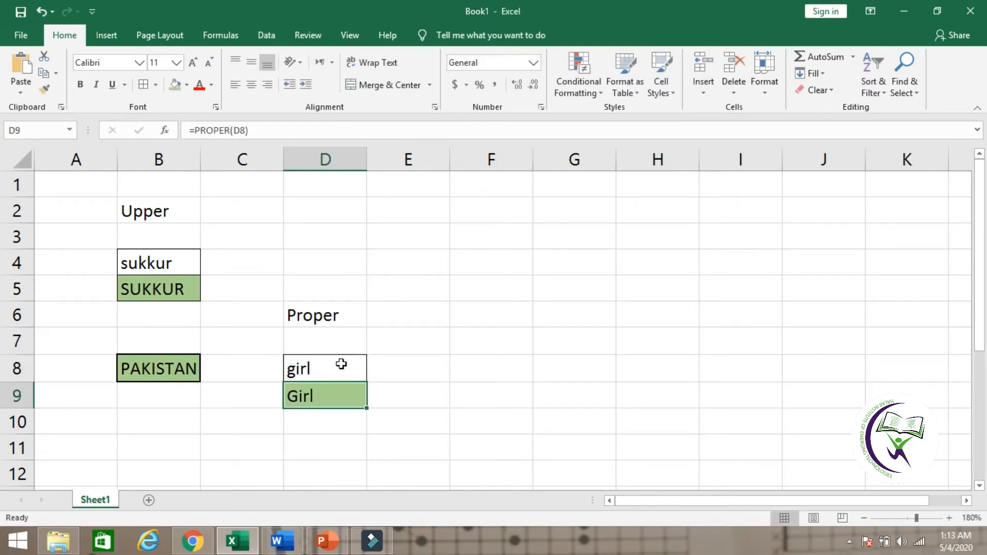
Step: Set the sample text in cell D8 back to country
{"action": "left_click", "coordinate": [341, 364]}
{"action": "type", "text": "country"}
{"action": "key", "text": "Return"}
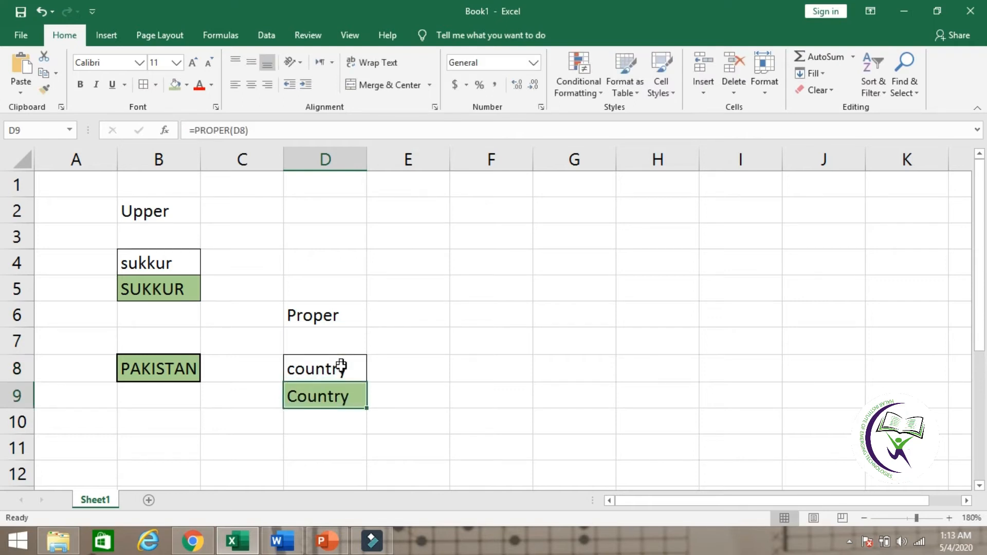
Step: Apply thick outside borders and a green fill to cell D11
{"action": "left_click", "coordinate": [324, 450]}
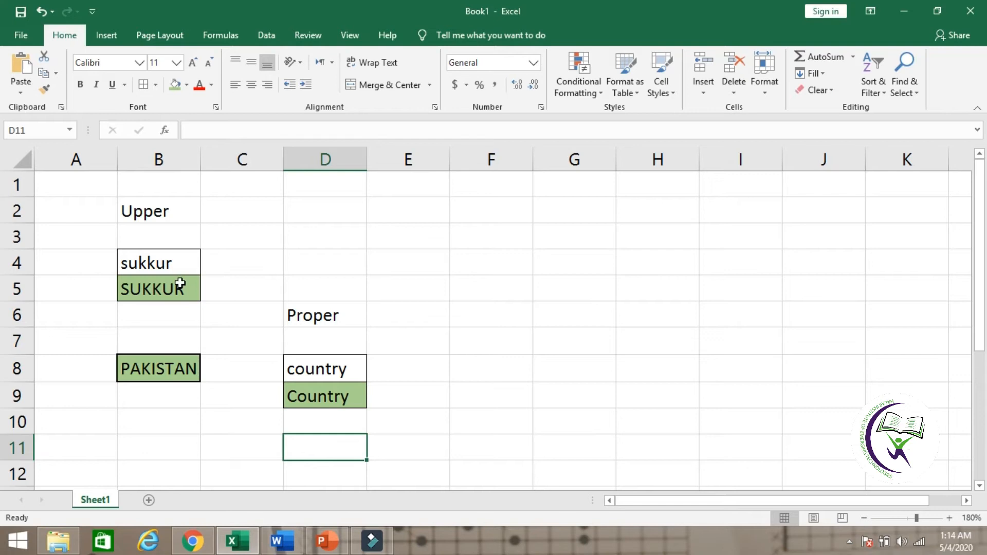
{"action": "left_click", "coordinate": [157, 85]}
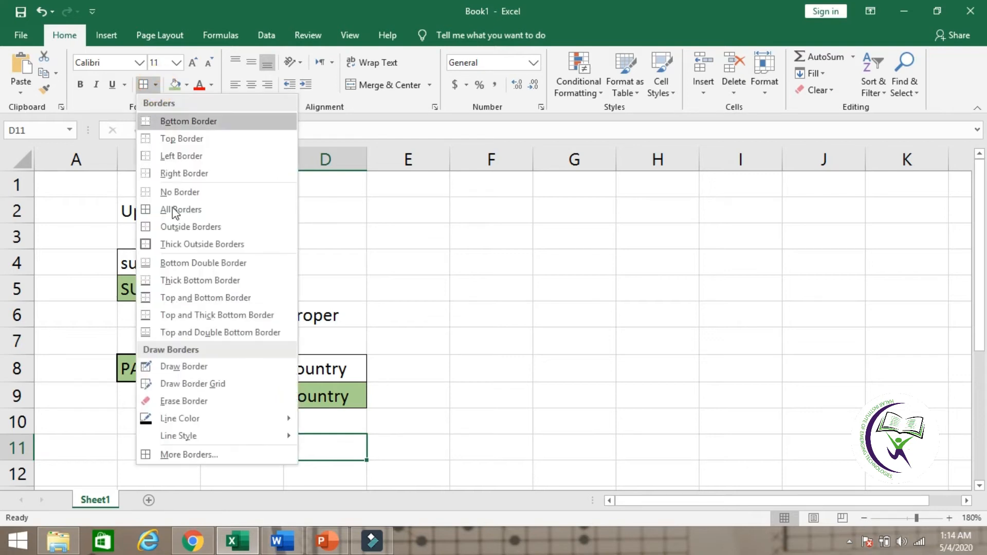
{"action": "left_click", "coordinate": [192, 249]}
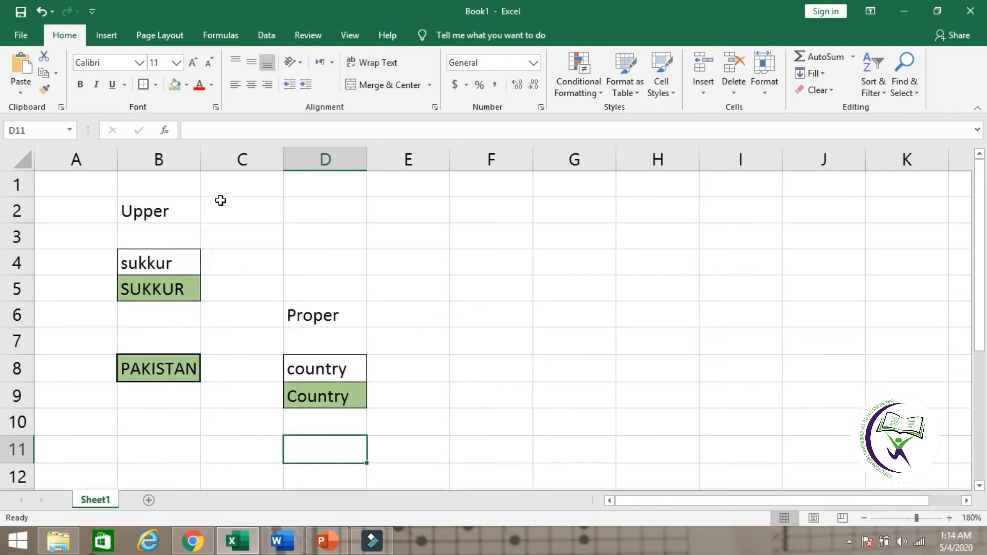
{"action": "left_click", "coordinate": [175, 85]}
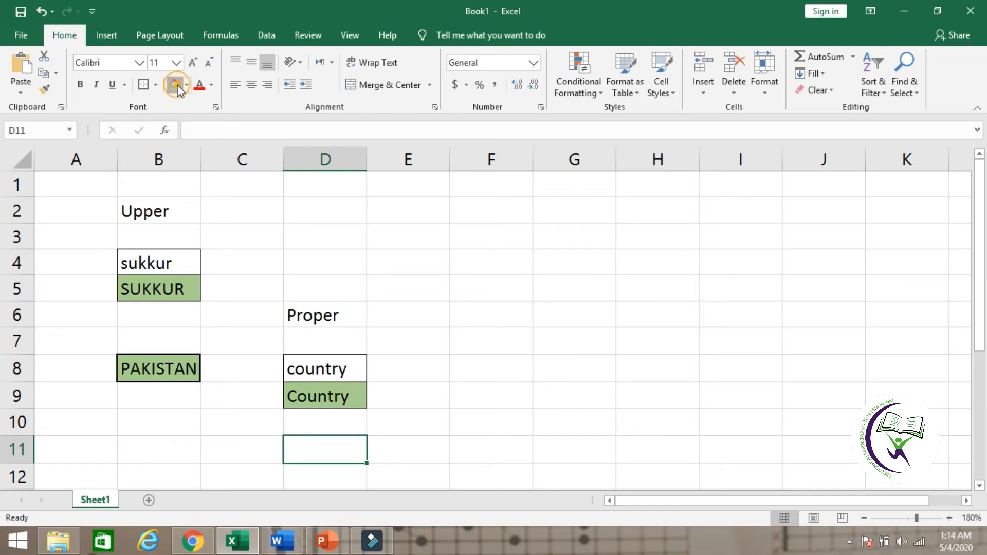
{"action": "left_click", "coordinate": [420, 456]}
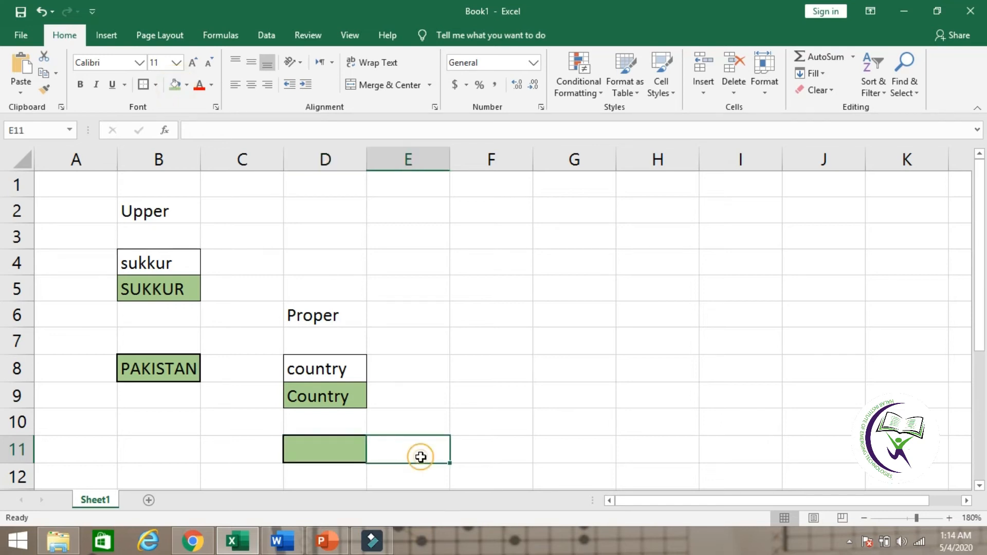
{"action": "left_click", "coordinate": [256, 430]}
Step: Enter the formula =proper("halar") in cell D11
{"action": "left_click", "coordinate": [335, 456]}
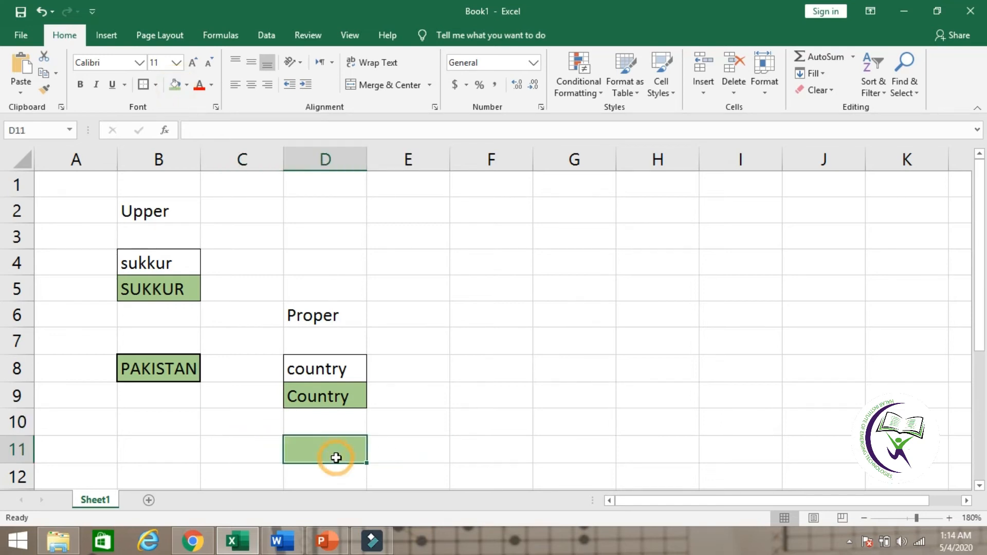
{"action": "type", "text": "="}
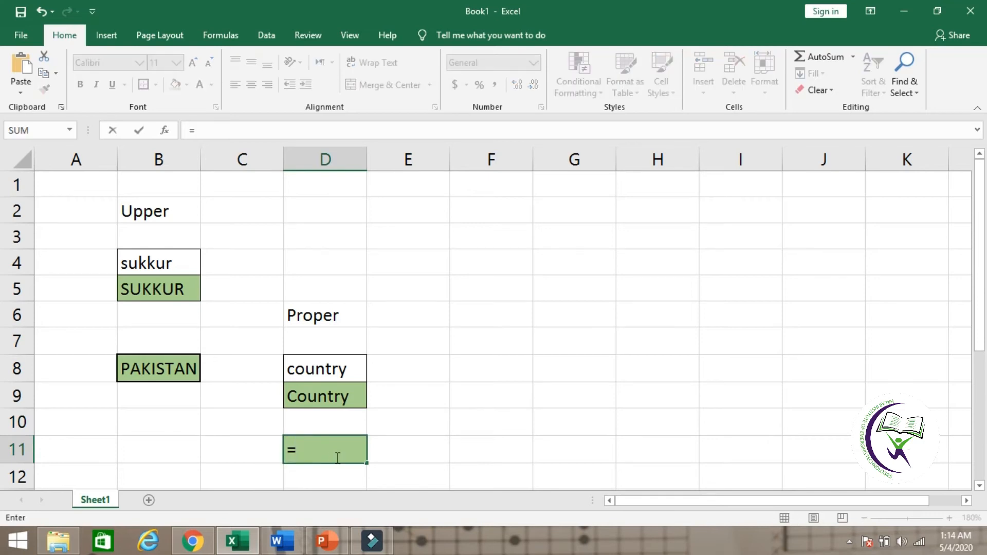
{"action": "type", "text": "prop"}
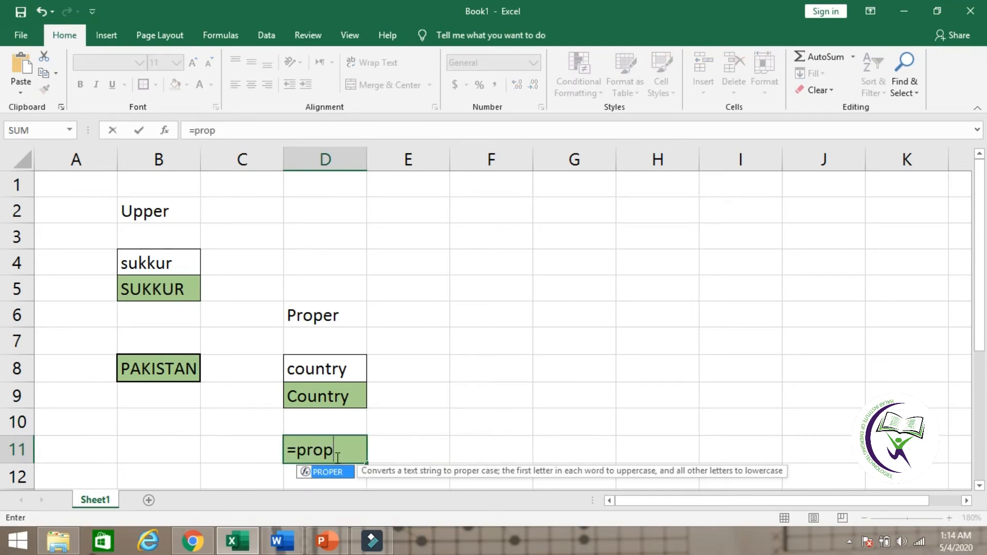
{"action": "type", "text": "er("}
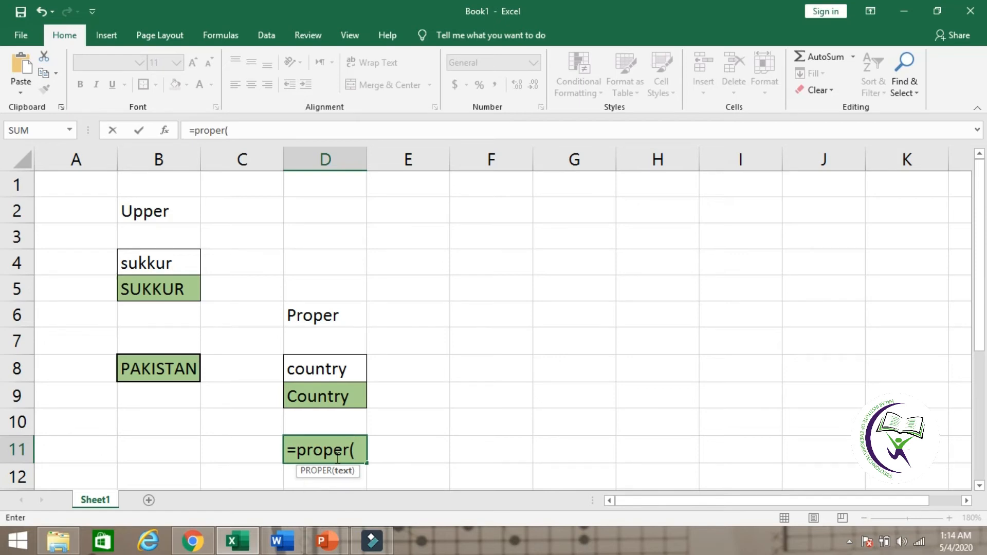
{"action": "type", "text": "\""}
{"action": "type", "text": "halar"}
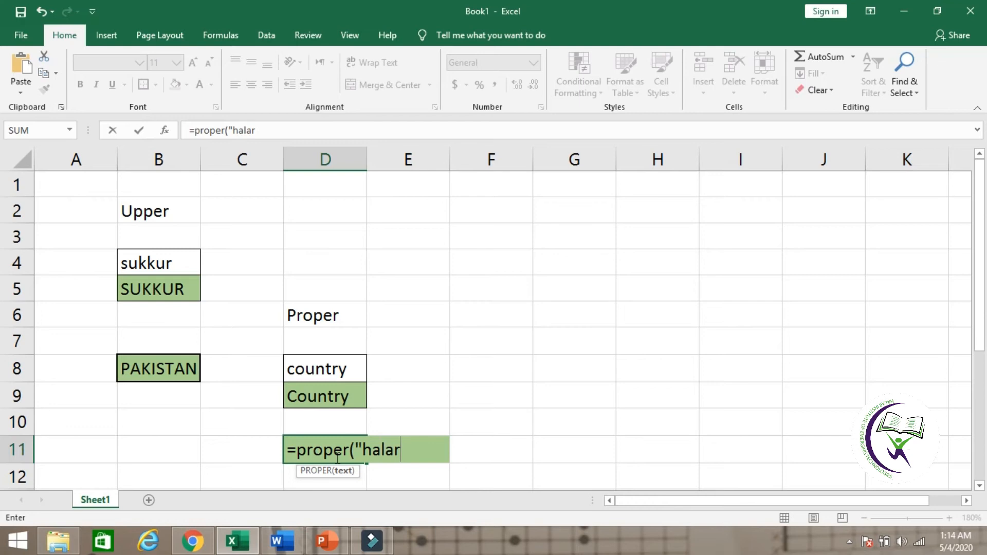
{"action": "type", "text": "\")"}
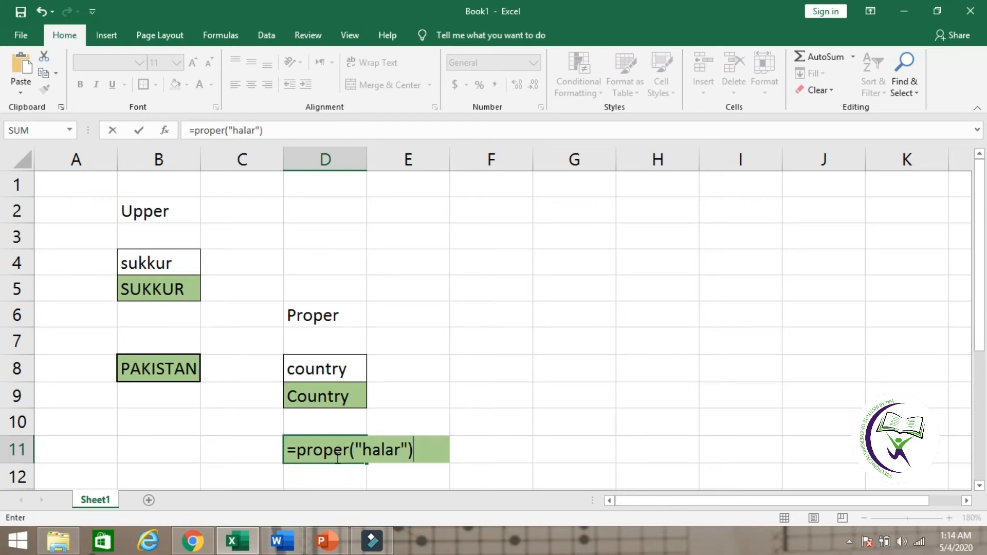
{"action": "key", "text": "Return"}
{"action": "left_click", "coordinate": [406, 472]}
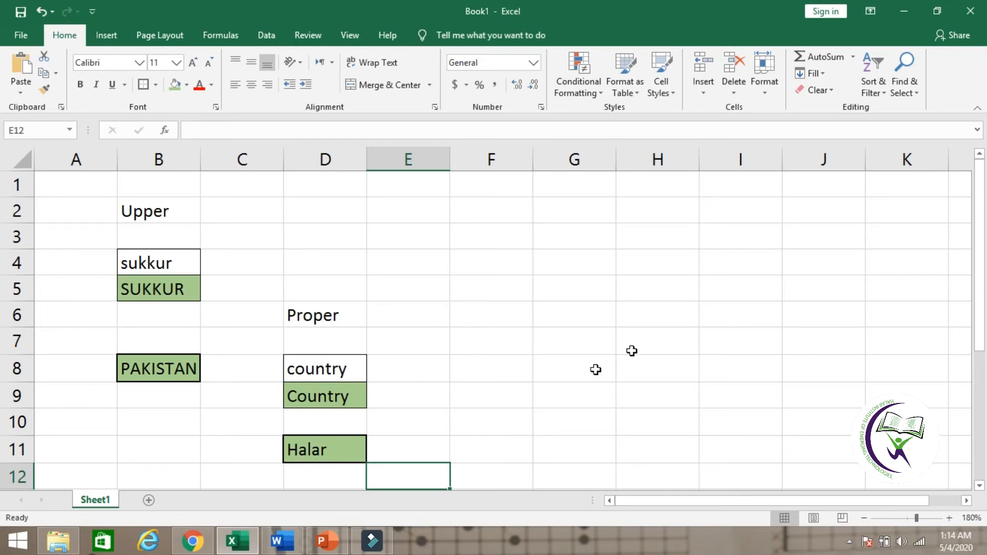
Step: Enter the heading Lower in cell H6
{"action": "left_click", "coordinate": [668, 309]}
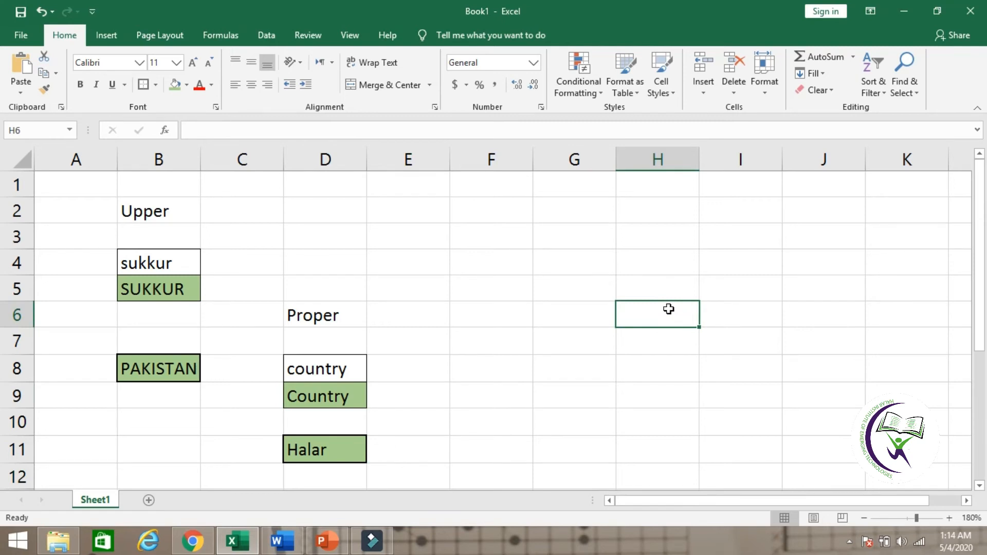
{"action": "double_click", "coordinate": [669, 309]}
{"action": "type", "text": "Lower"}
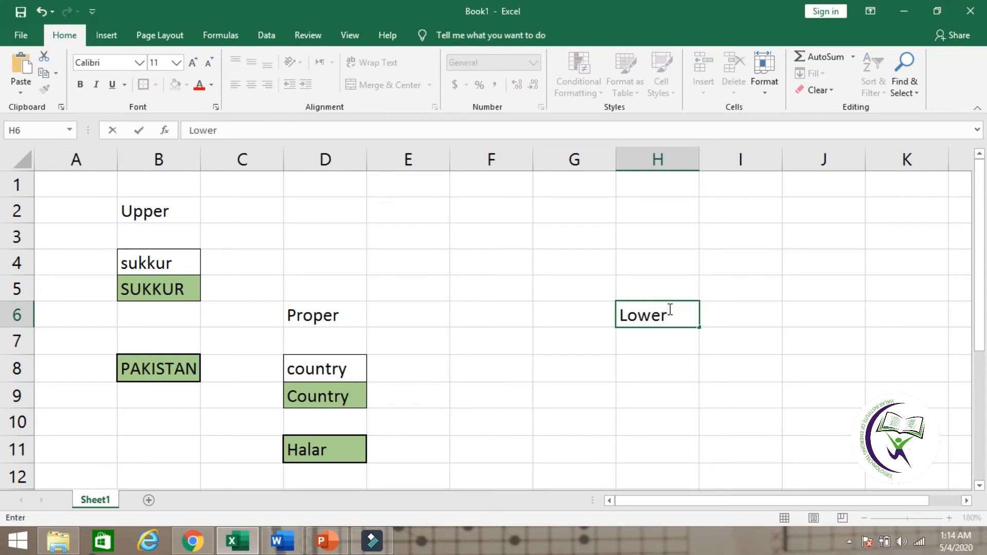
{"action": "key", "text": "Return"}
{"action": "key", "text": "Return"}
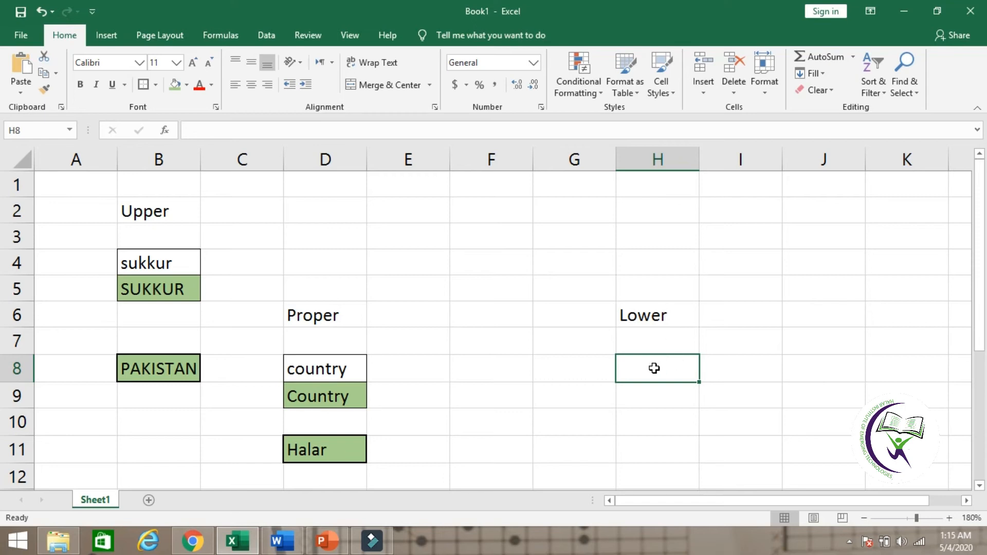
Step: Apply all borders to cells H8:H9 and a green fill to cell H9
{"action": "left_click_drag", "start_coordinate": [651, 368], "coordinate": [650, 396]}
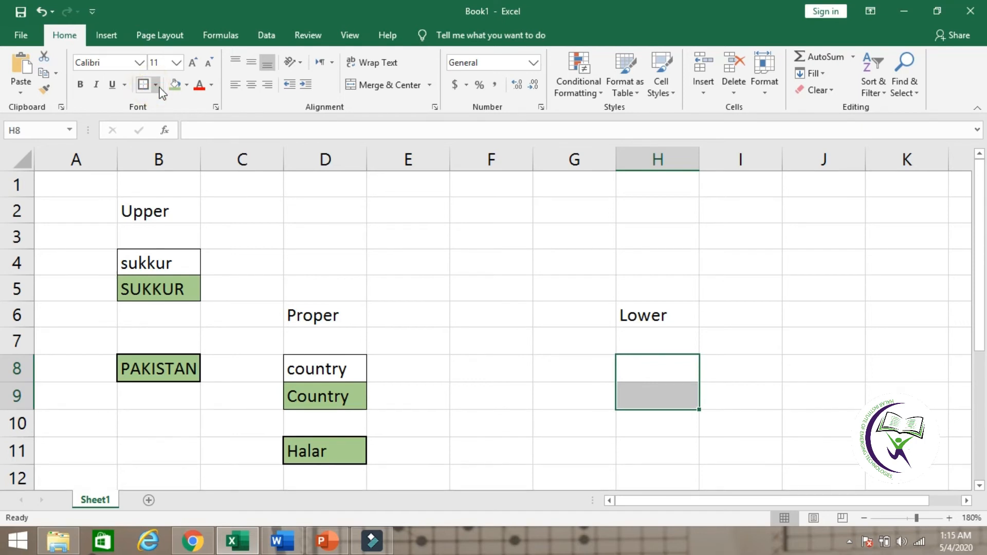
{"action": "left_click", "coordinate": [154, 85]}
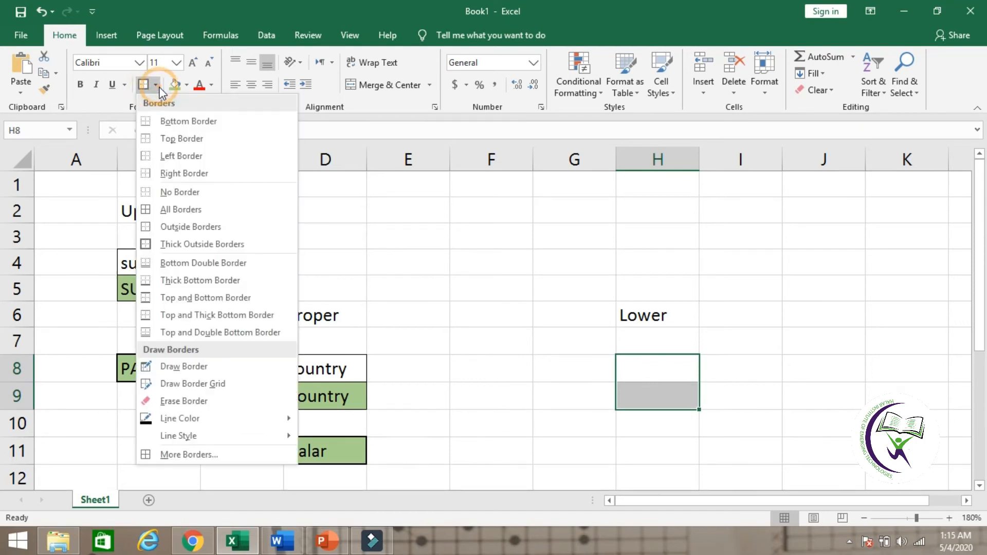
{"action": "left_click", "coordinate": [184, 207]}
{"action": "left_click", "coordinate": [646, 429]}
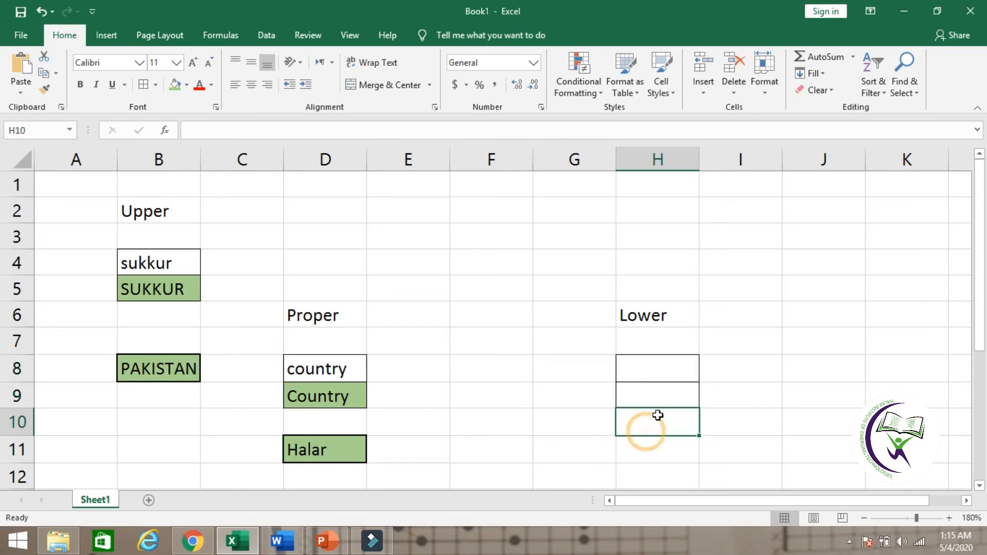
{"action": "left_click", "coordinate": [663, 403]}
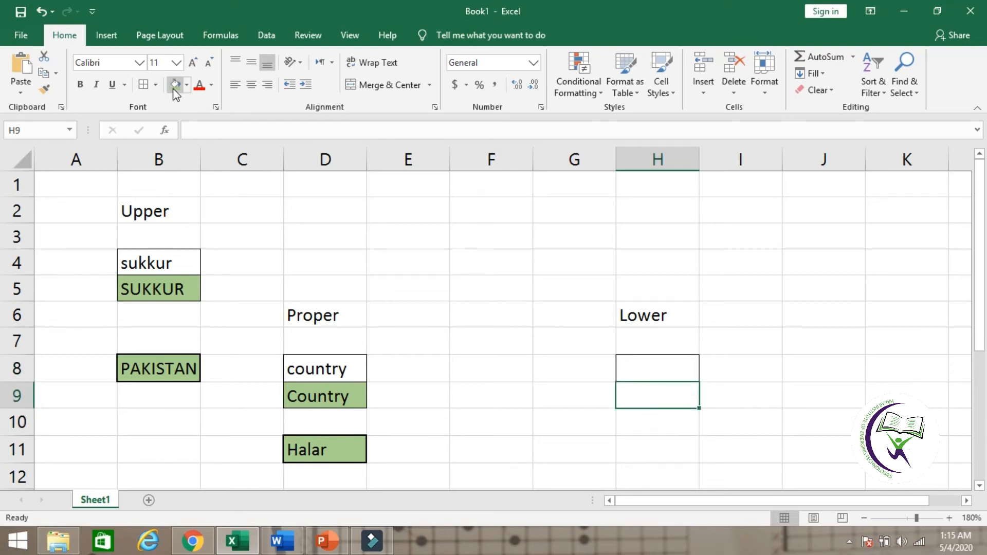
{"action": "left_click", "coordinate": [173, 87]}
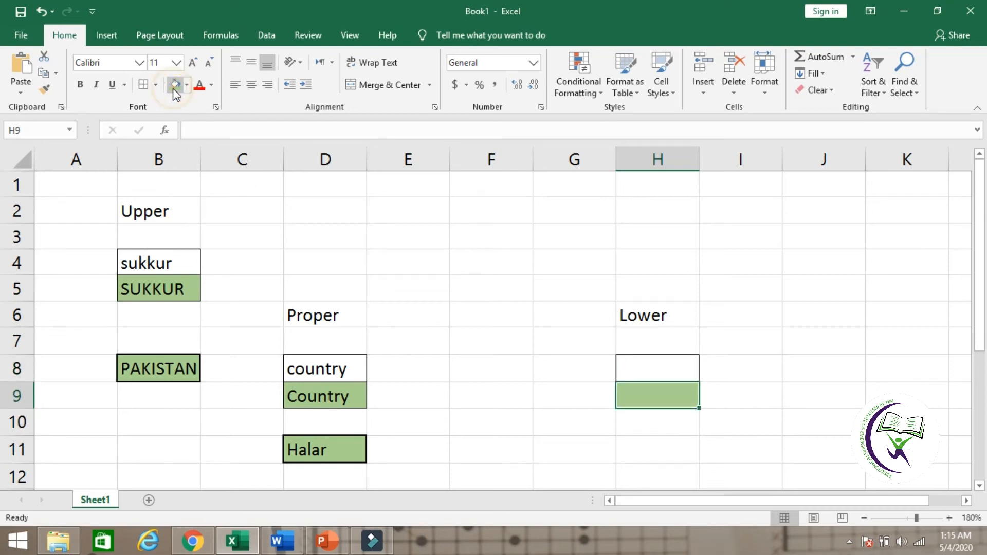
{"action": "left_click", "coordinate": [650, 437]}
Step: Enter the sample text SUKKUR in cell H8, closing the browser window that pops up
{"action": "left_click", "coordinate": [660, 370]}
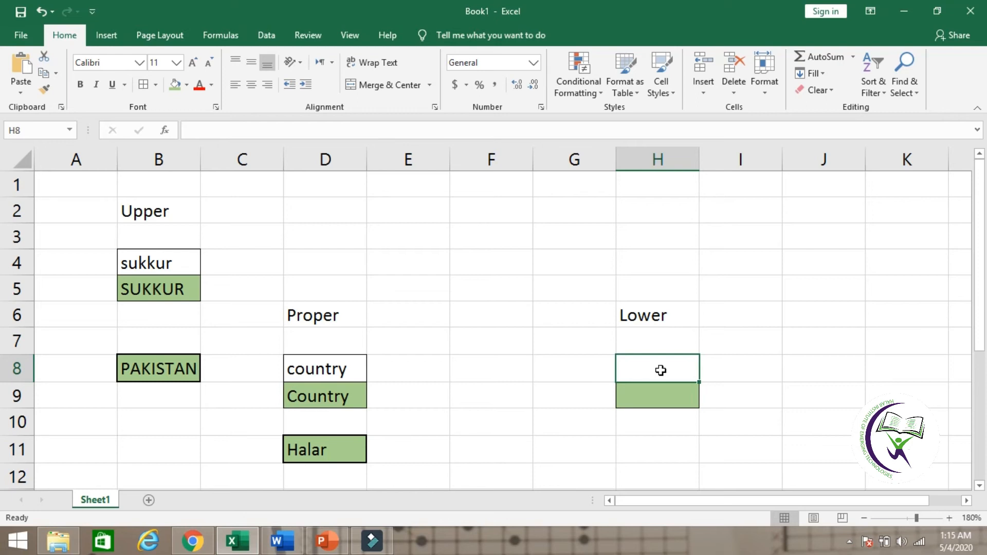
{"action": "type", "text": "SU"}
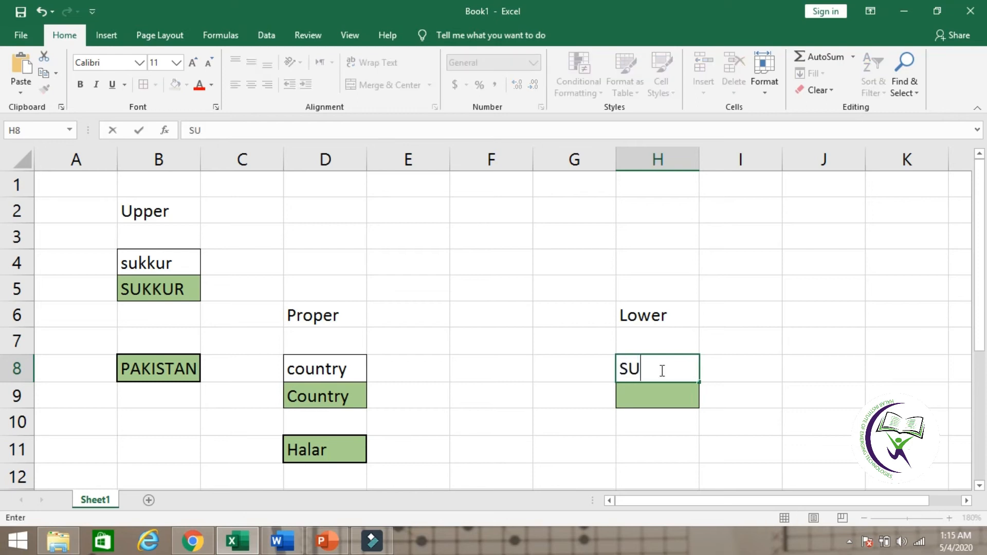
{"action": "type", "text": "KKUR"}
{"action": "left_click", "coordinate": [672, 395]}
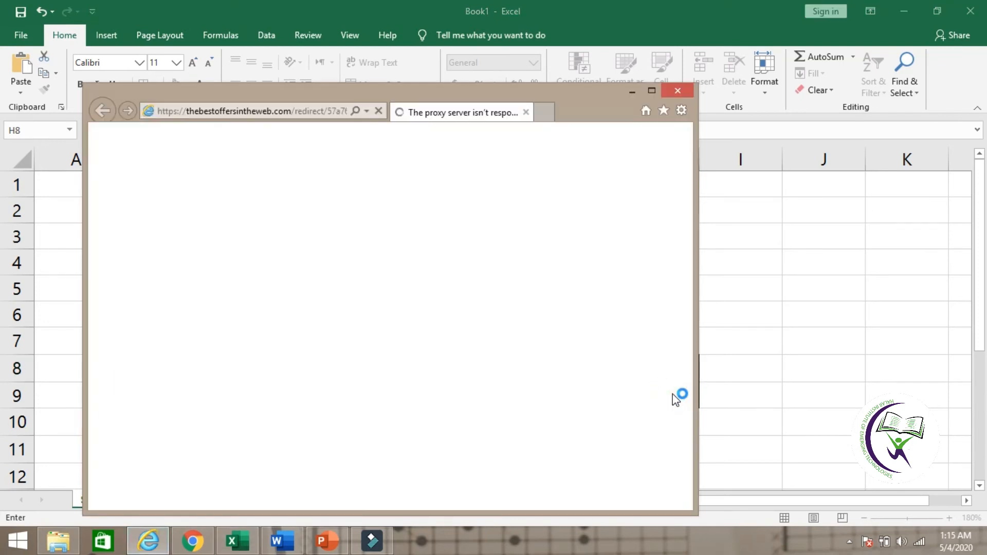
{"action": "key", "text": "alt+F4"}
{"action": "key", "text": "Return"}
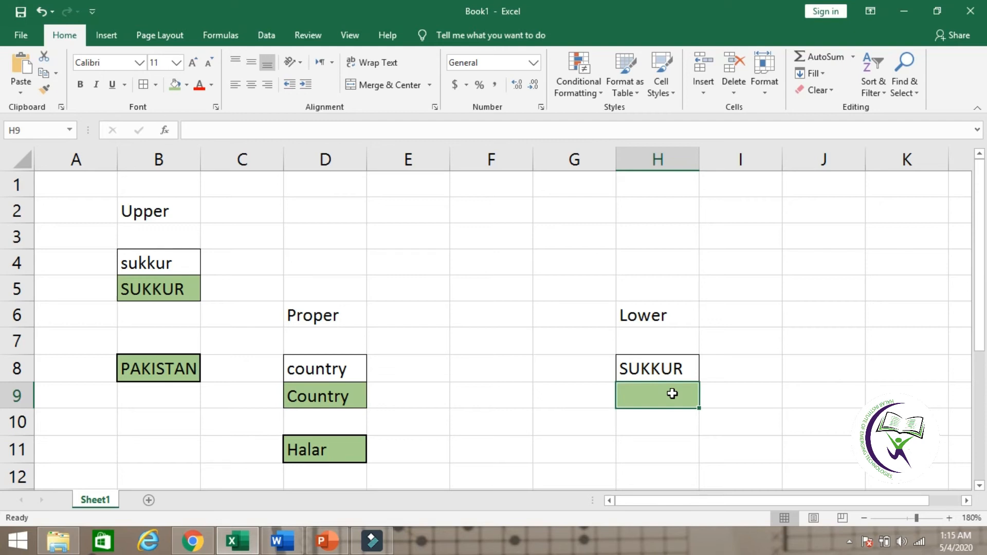
Step: Enter a LOWER formula in cell H9 that refers to cell H8
{"action": "left_click", "coordinate": [673, 394]}
{"action": "type", "text": "=low"}
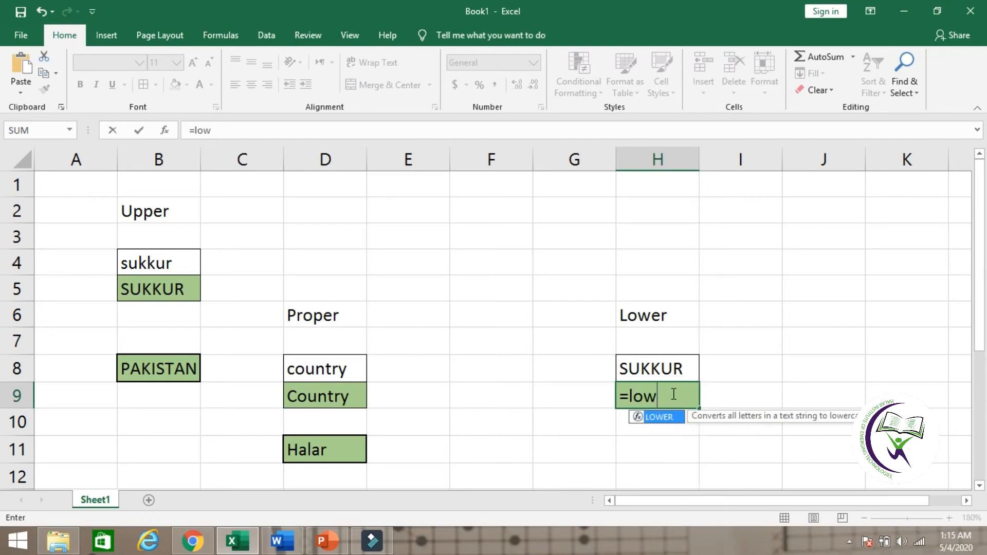
{"action": "type", "text": "er("}
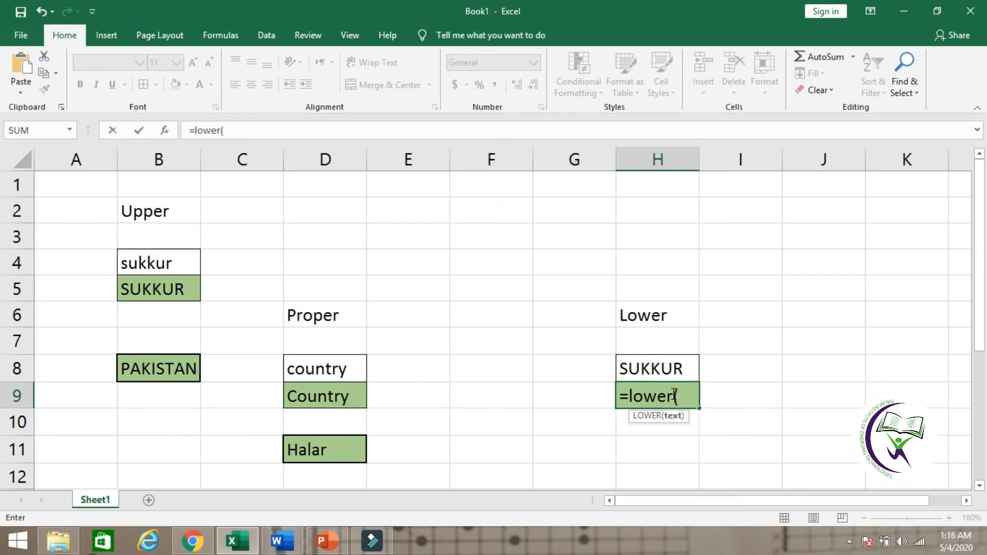
{"action": "left_click", "coordinate": [690, 362]}
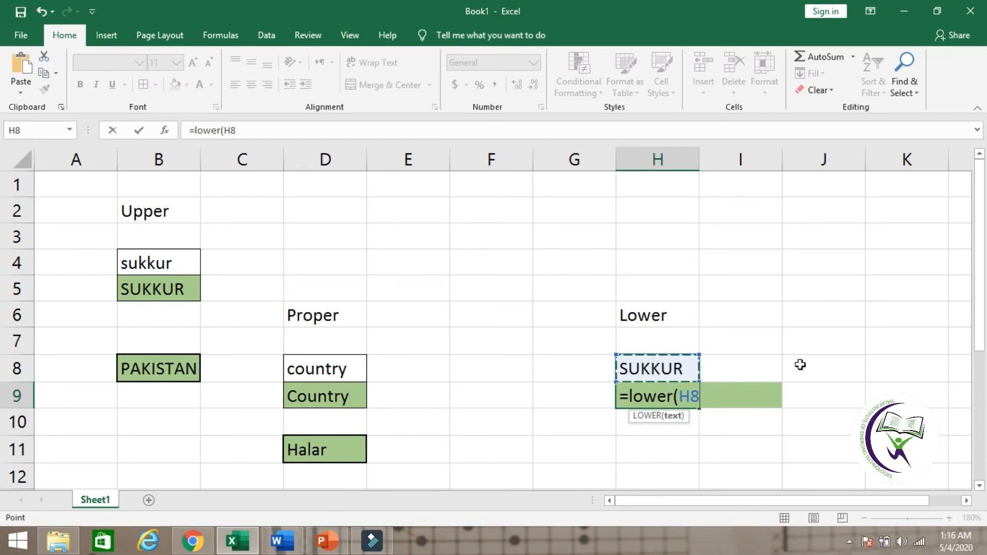
{"action": "type", "text": ")"}
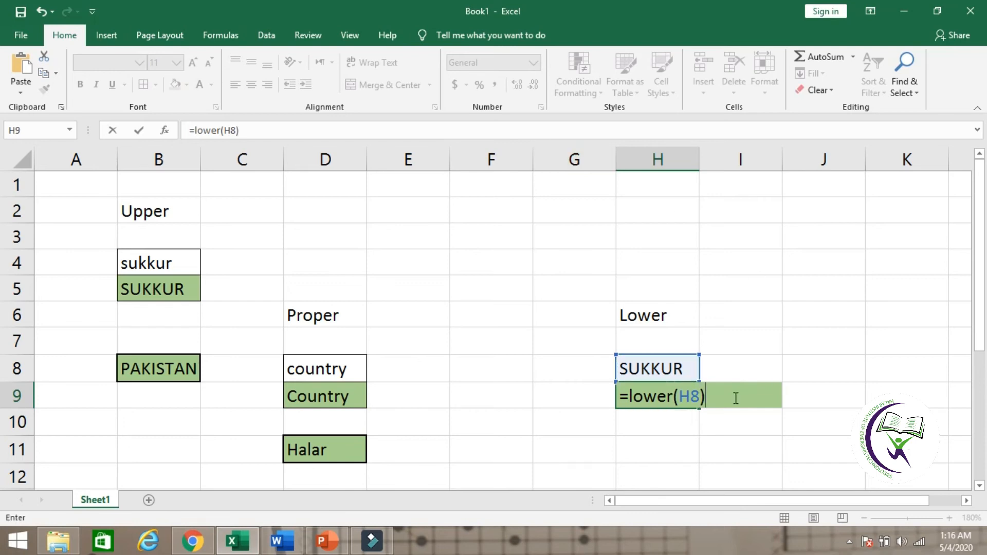
{"action": "key", "text": "Return"}
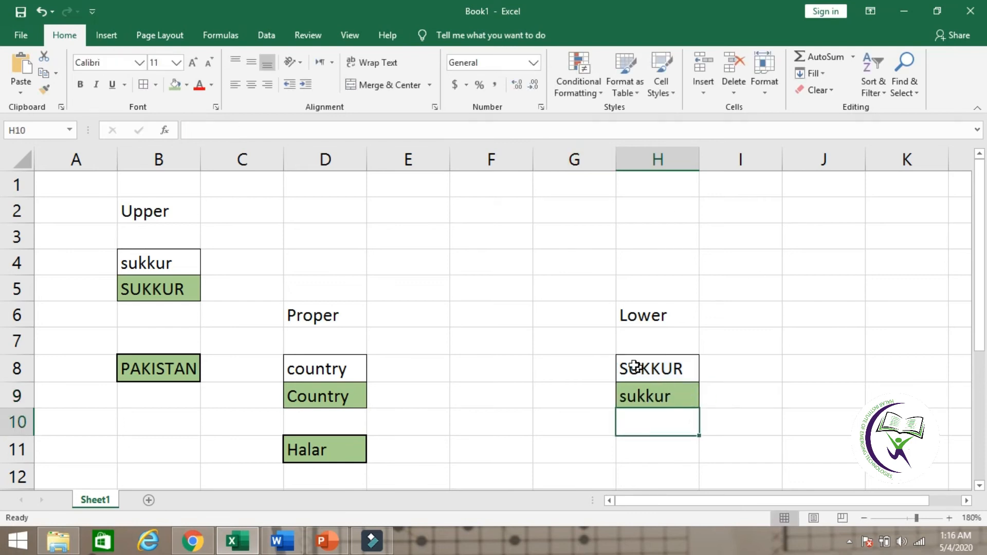
Step: Replace the text in cell H8 with Sukkur to test the LOWER formula
{"action": "left_click", "coordinate": [683, 368]}
{"action": "key", "text": "BackSpace"}
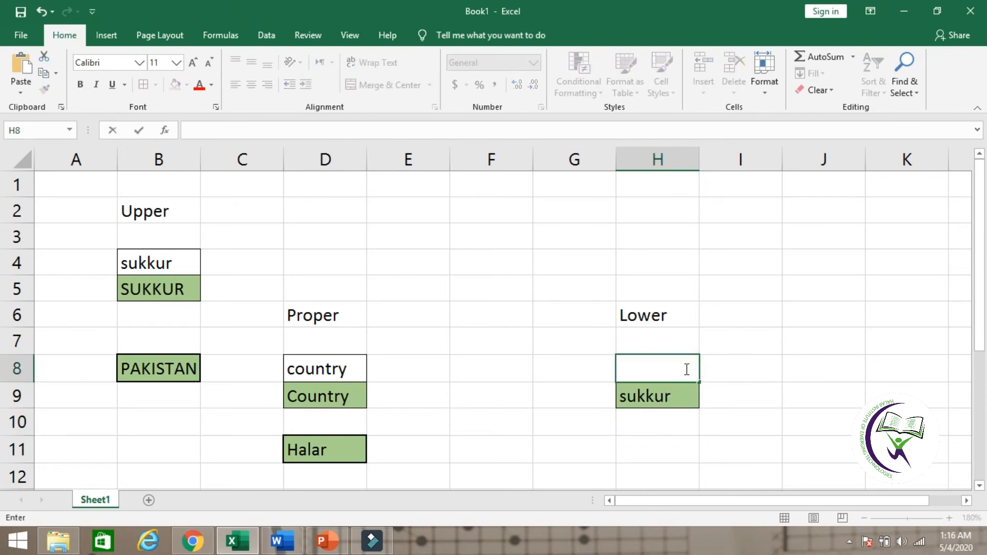
{"action": "type", "text": "Sukkur"}
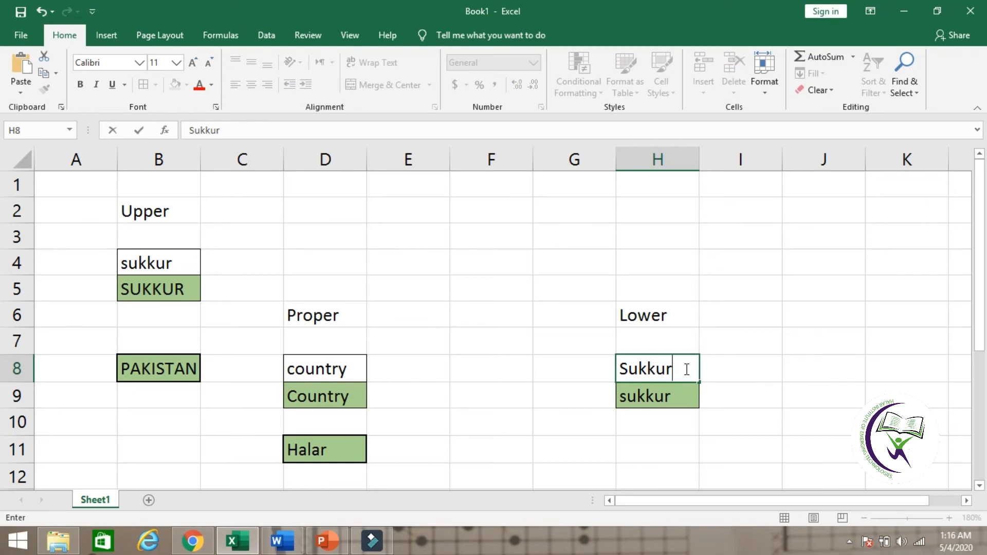
{"action": "key", "text": "Return"}
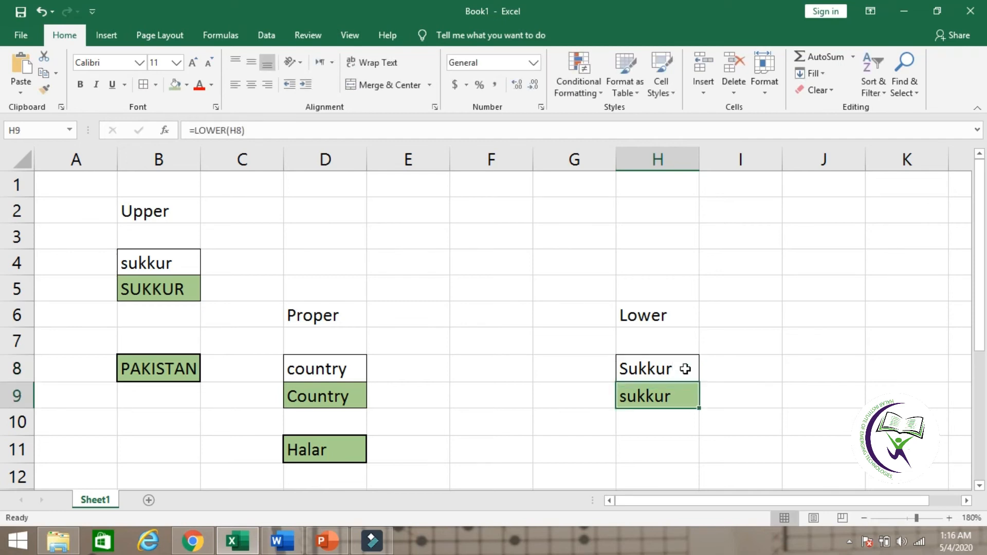
Step: Apply a green fill and thick outside borders to cell H11
{"action": "left_click", "coordinate": [685, 368]}
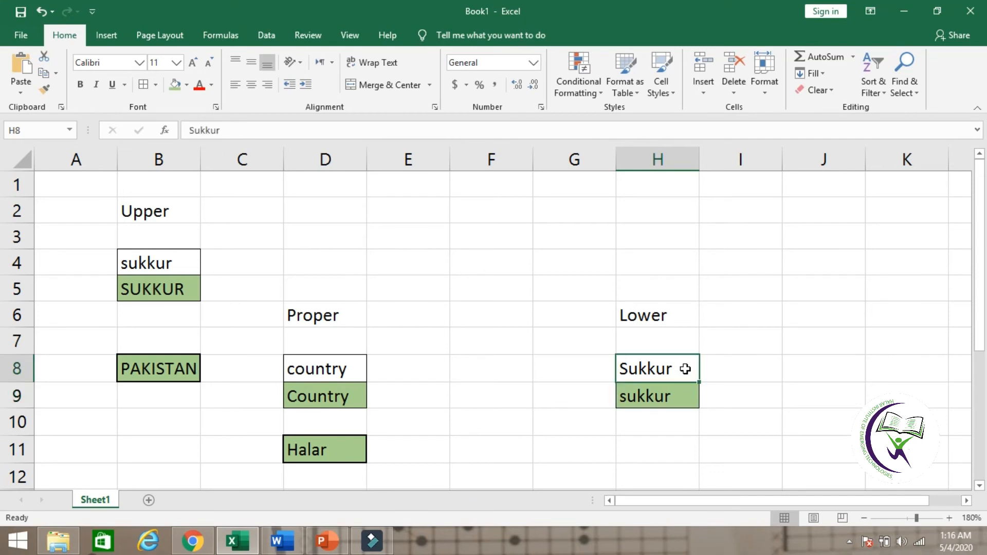
{"action": "key", "text": "Down"}
{"action": "key", "text": "Down"}
{"action": "key", "text": "Down"}
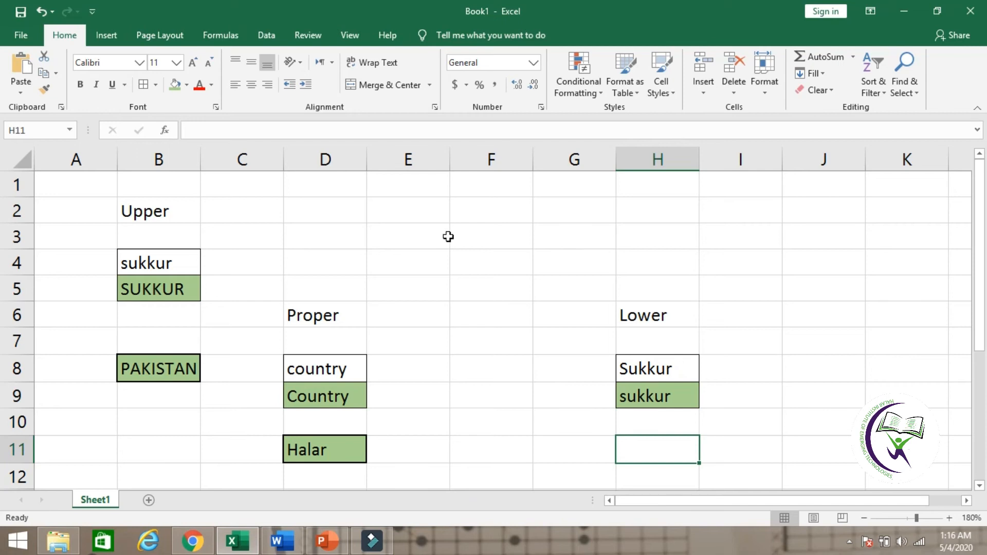
{"action": "left_click", "coordinate": [171, 85]}
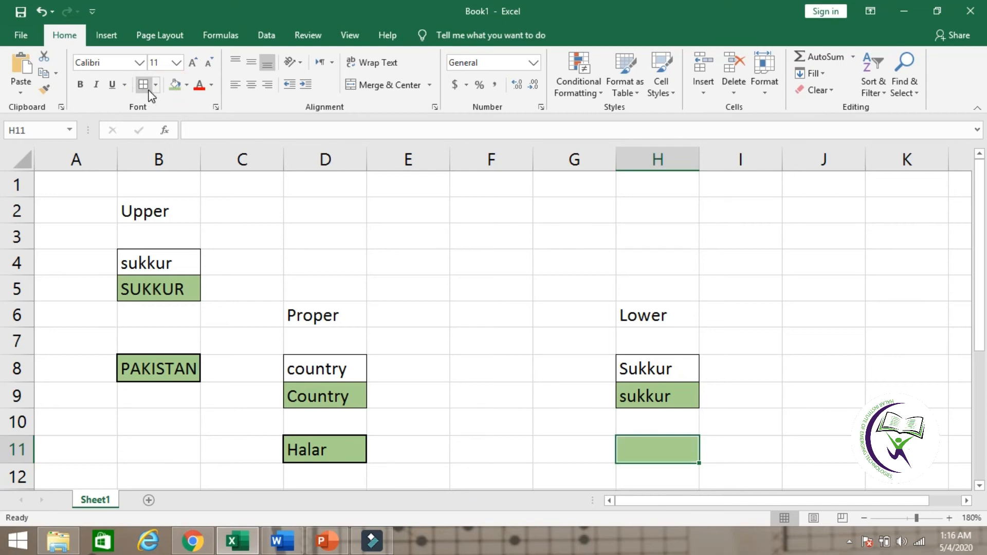
{"action": "left_click", "coordinate": [155, 87]}
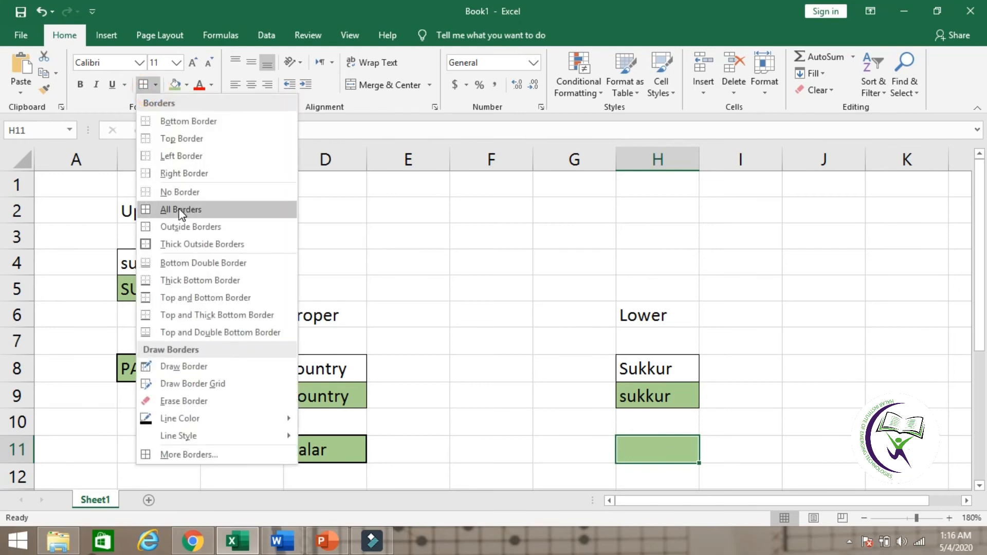
{"action": "left_click", "coordinate": [178, 240]}
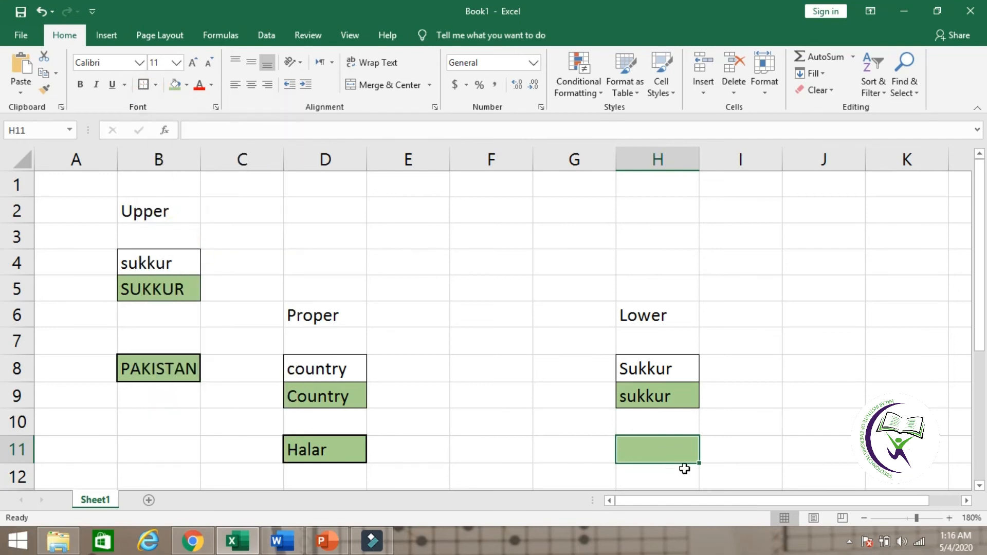
{"action": "left_click", "coordinate": [668, 490]}
Step: Enter a LOWER formula in cell H11 with the quoted text "PAKISTAN" and reselect the cell to check its formula
{"action": "key", "text": "Up"}
{"action": "key", "text": "Up"}
{"action": "type", "text": "="}
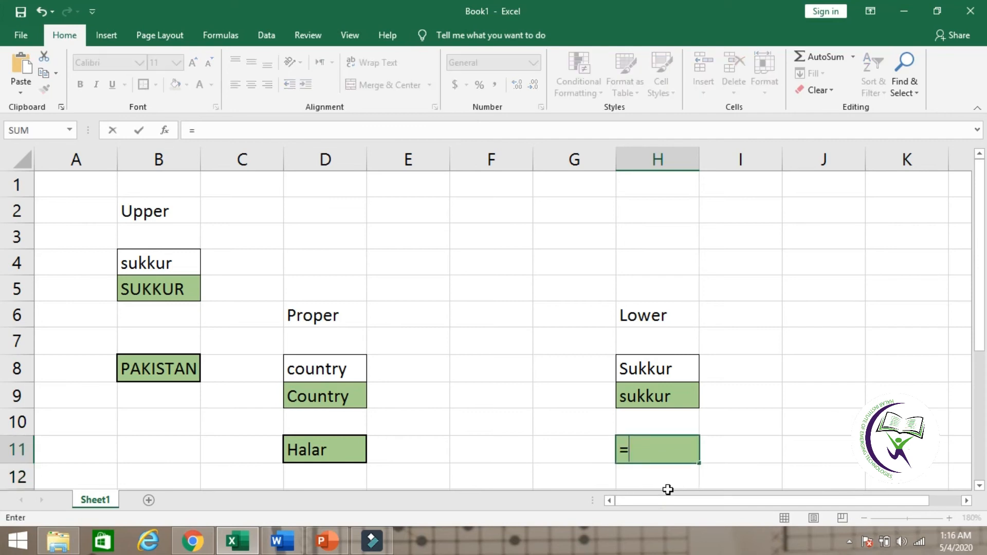
{"action": "type", "text": "lowe"}
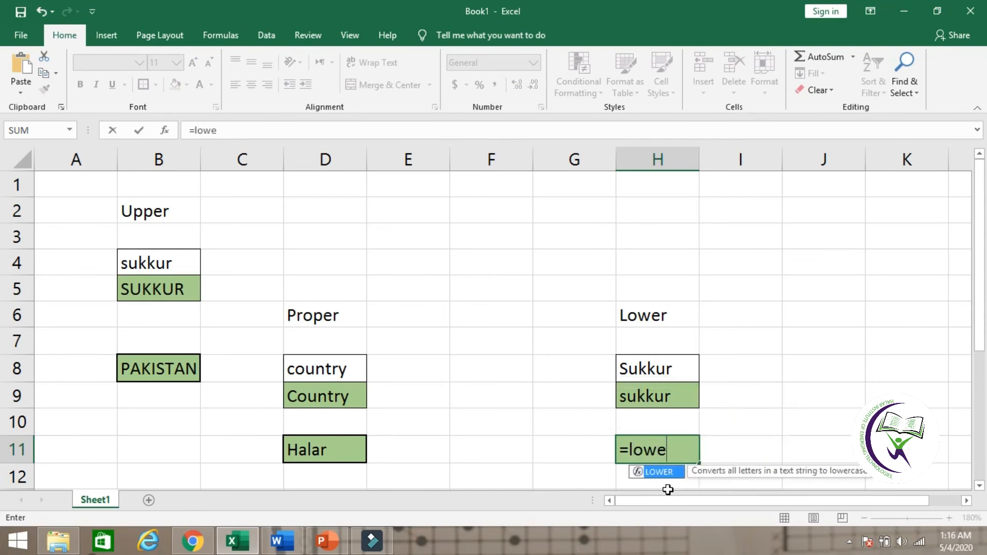
{"action": "type", "text": "r(\""}
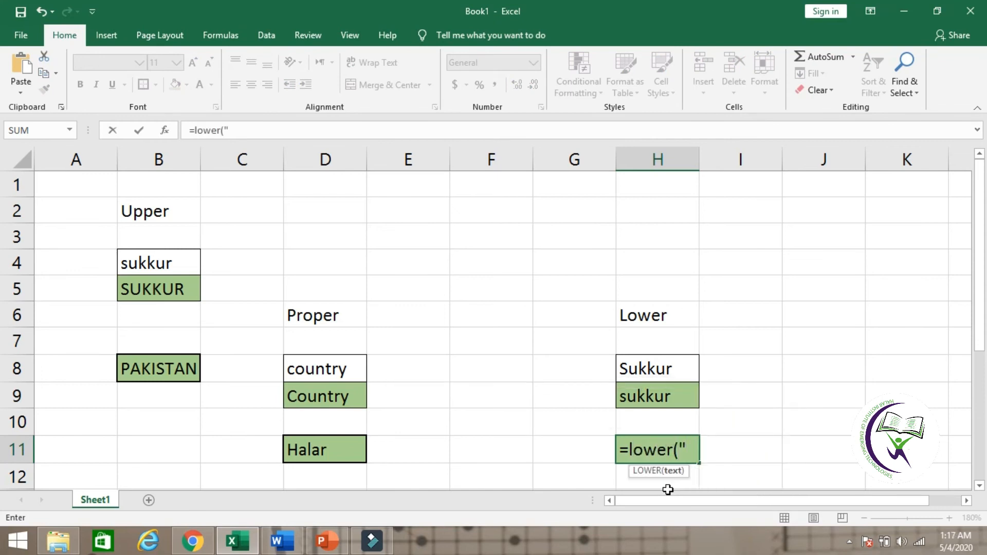
{"action": "type", "text": "PAKI"}
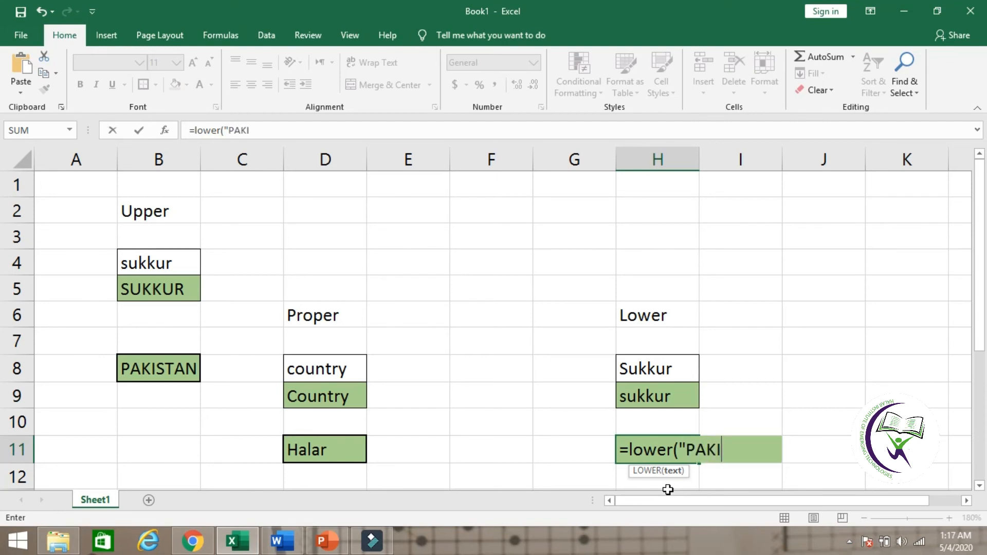
{"action": "type", "text": "STAN"}
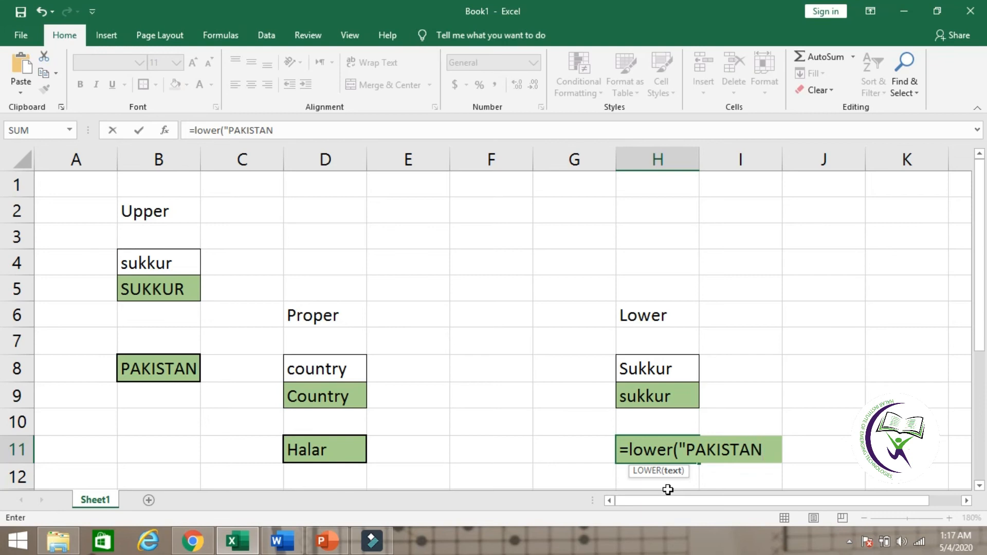
{"action": "type", "text": "\")"}
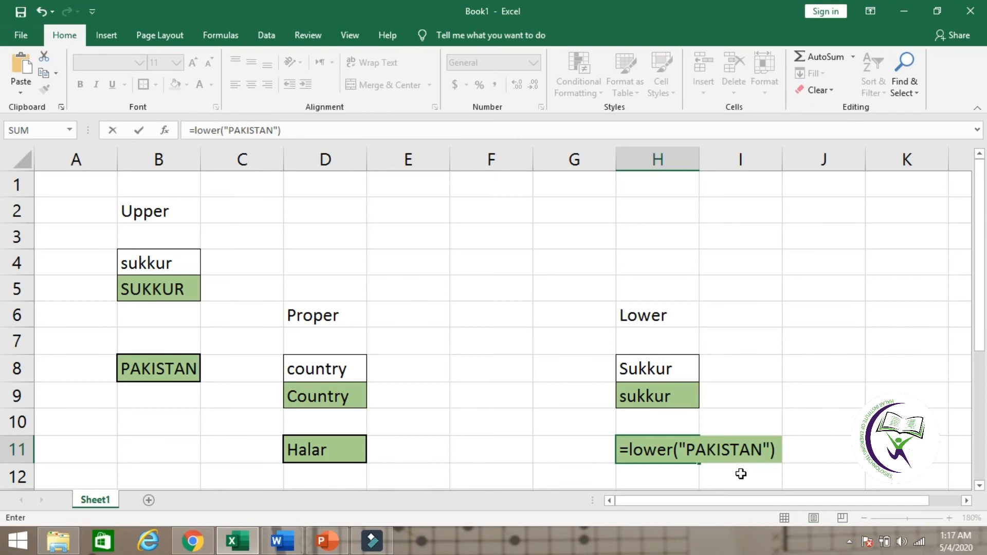
{"action": "key", "text": "Return"}
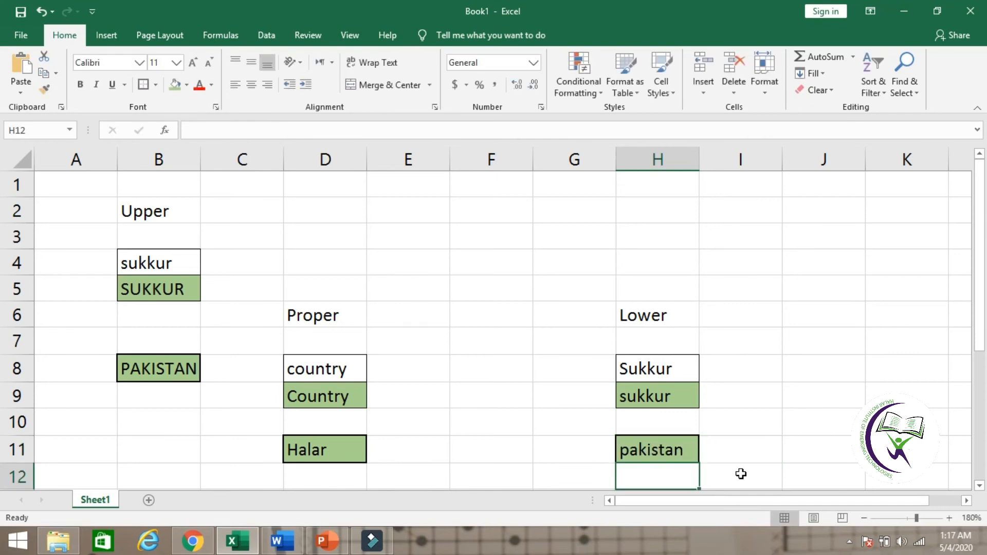
{"action": "left_click", "coordinate": [760, 447]}
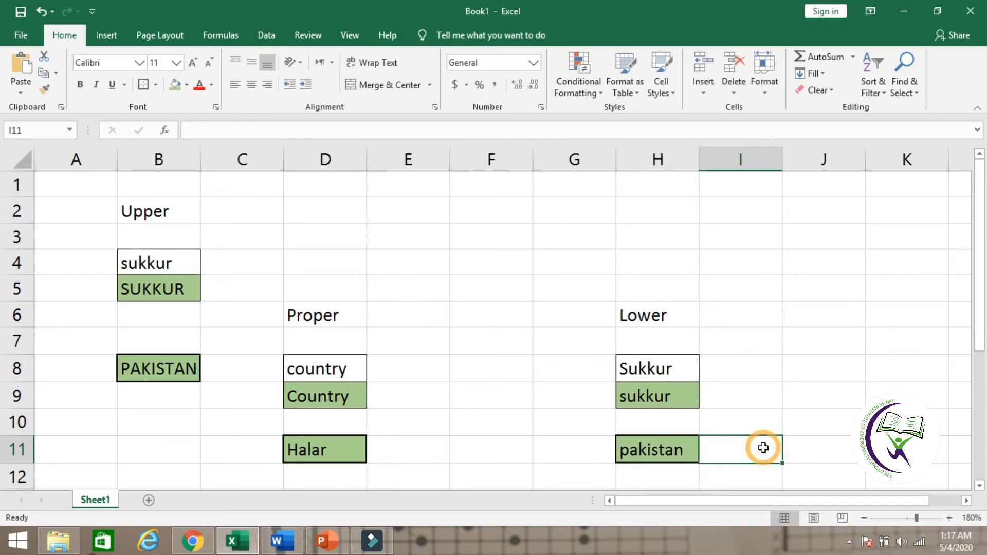
{"action": "left_click", "coordinate": [668, 447]}
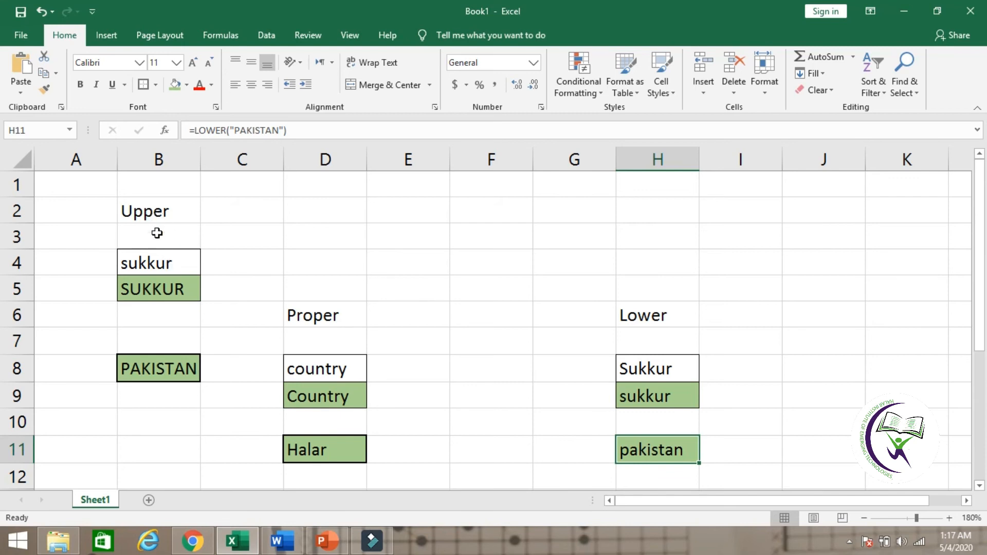
Step: Review the two UPPER formulas in cells B5 and B8, comparing the cell reference with the quoted text
{"action": "left_click", "coordinate": [165, 291]}
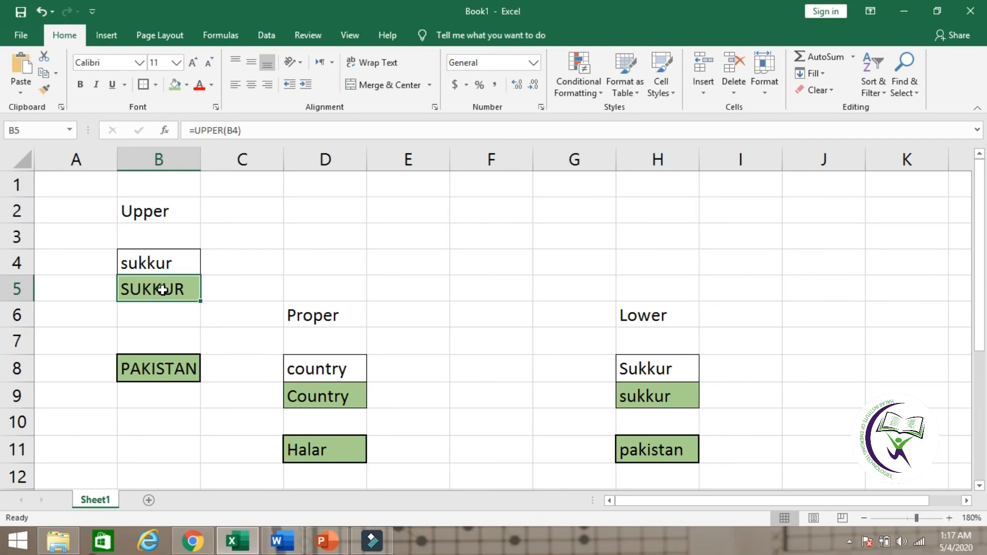
{"action": "double_click", "coordinate": [162, 290]}
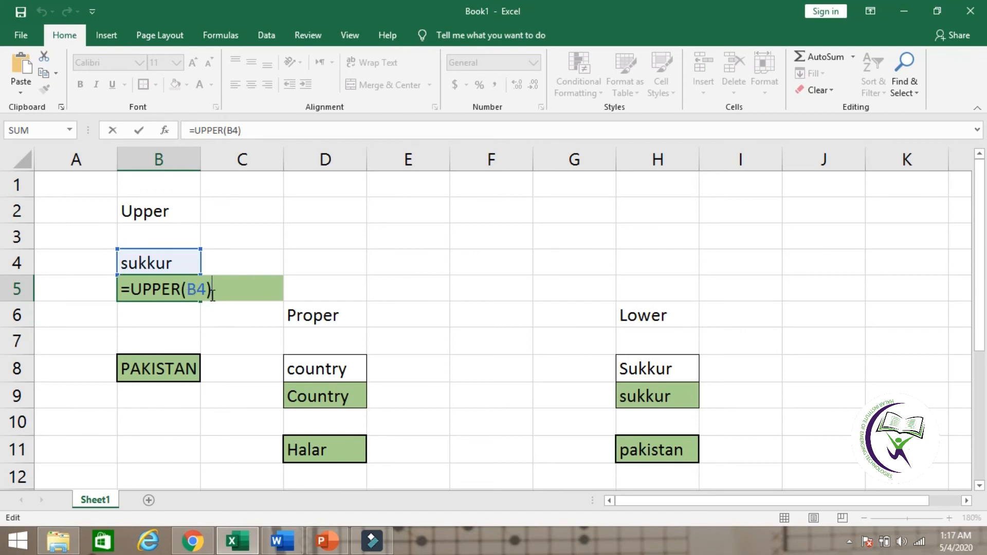
{"action": "left_click", "coordinate": [178, 371]}
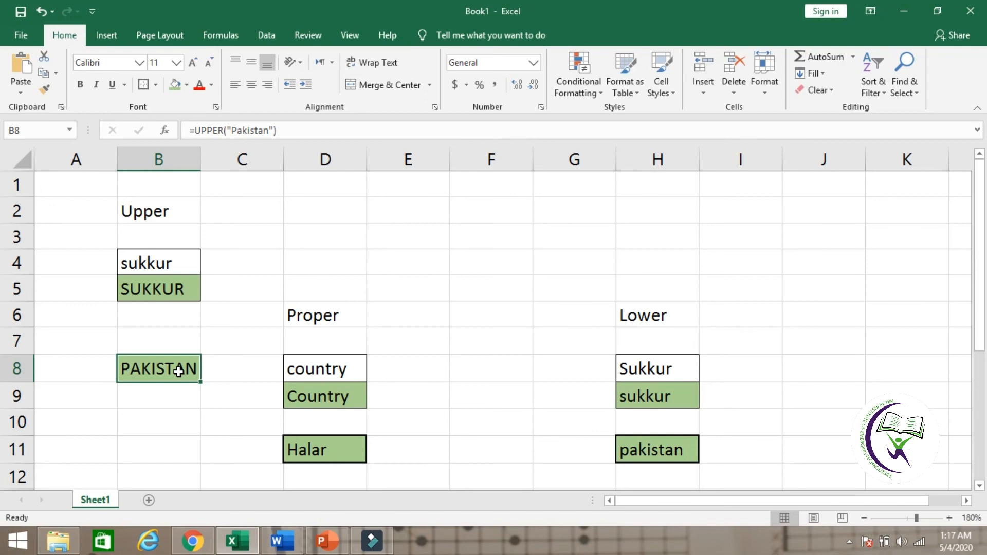
{"action": "key", "text": "F2"}
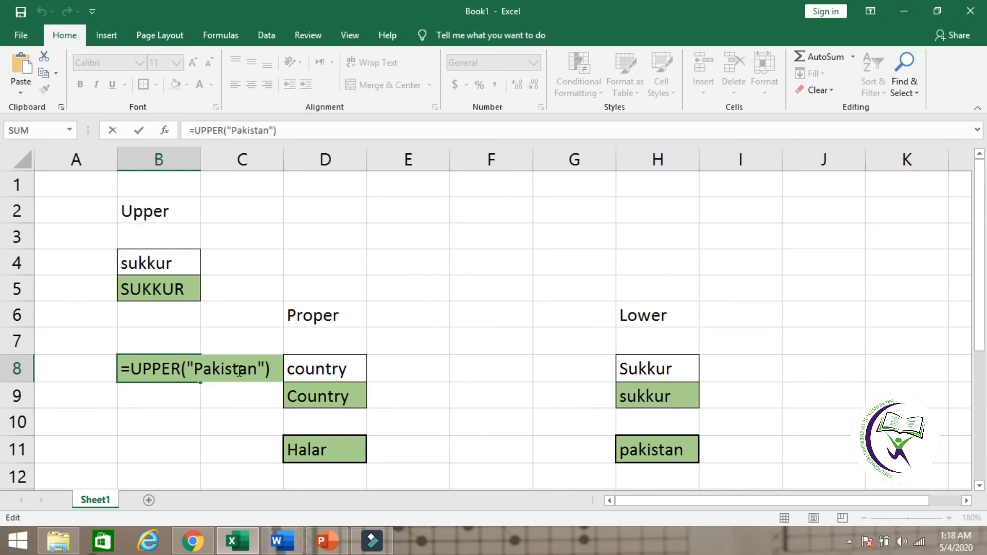
{"action": "key", "text": "Return"}
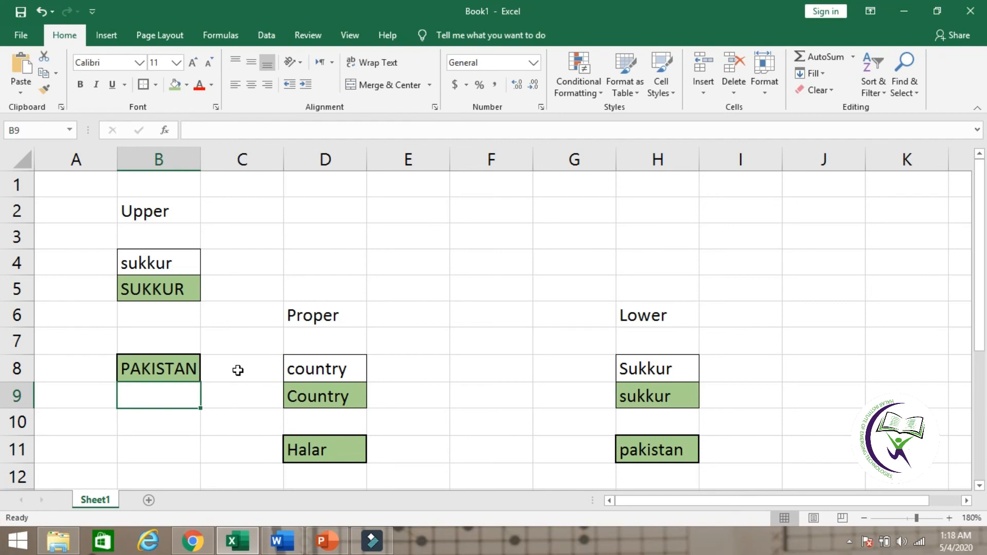
Step: Review the Proper example's formulas in cells D9 and D11, comparing the cell reference with the quoted text
{"action": "left_click", "coordinate": [320, 317]}
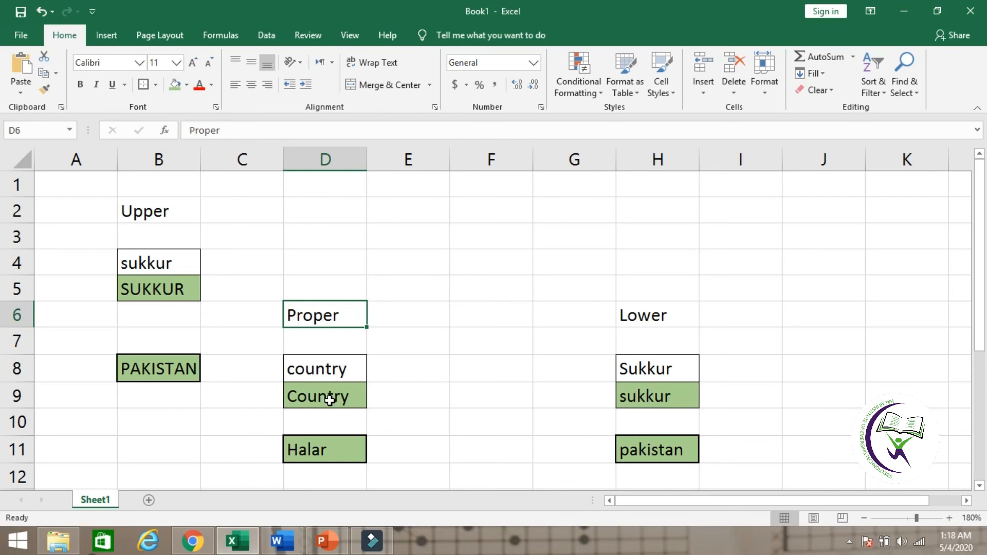
{"action": "left_click", "coordinate": [328, 398]}
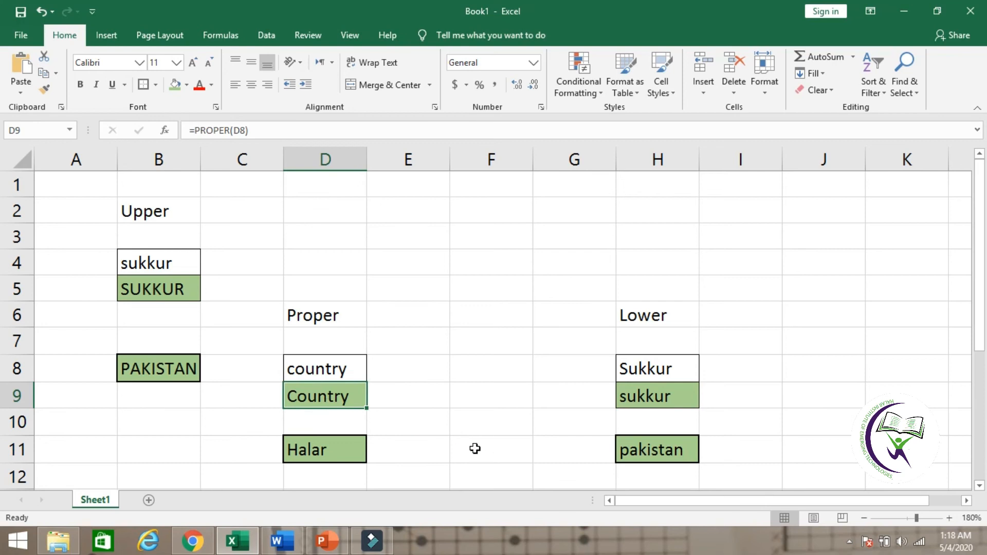
{"action": "key", "text": "F2"}
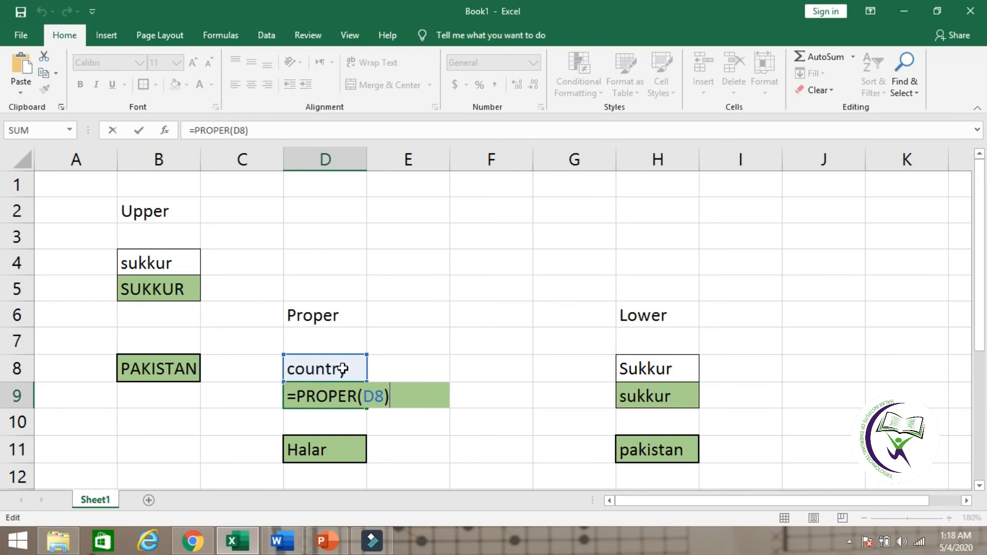
{"action": "key", "text": "Return"}
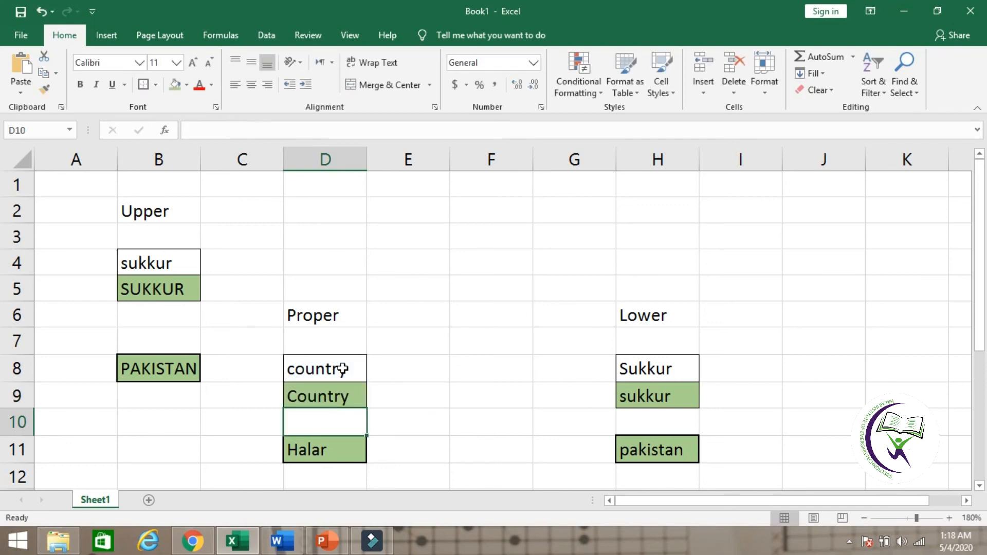
{"action": "left_click", "coordinate": [327, 448]}
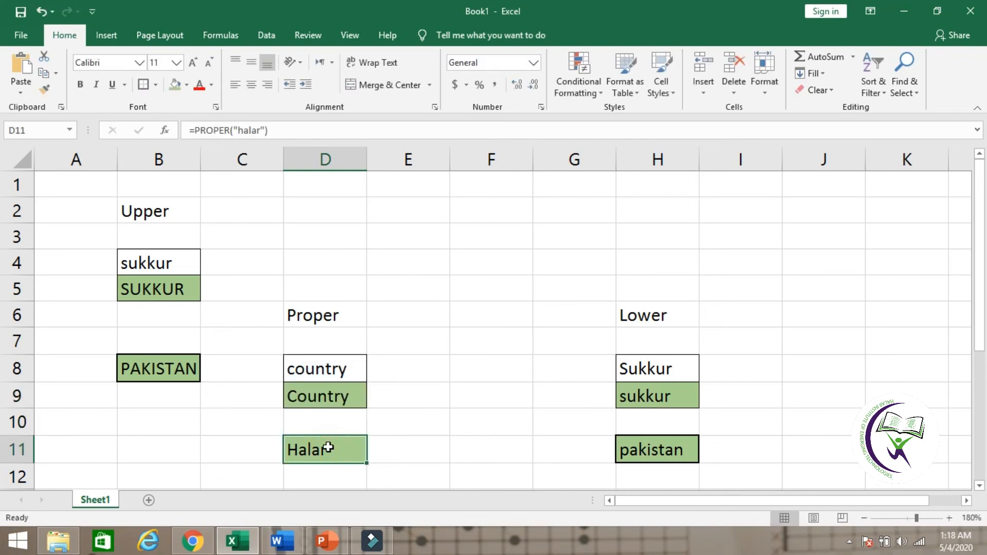
{"action": "double_click", "coordinate": [328, 447]}
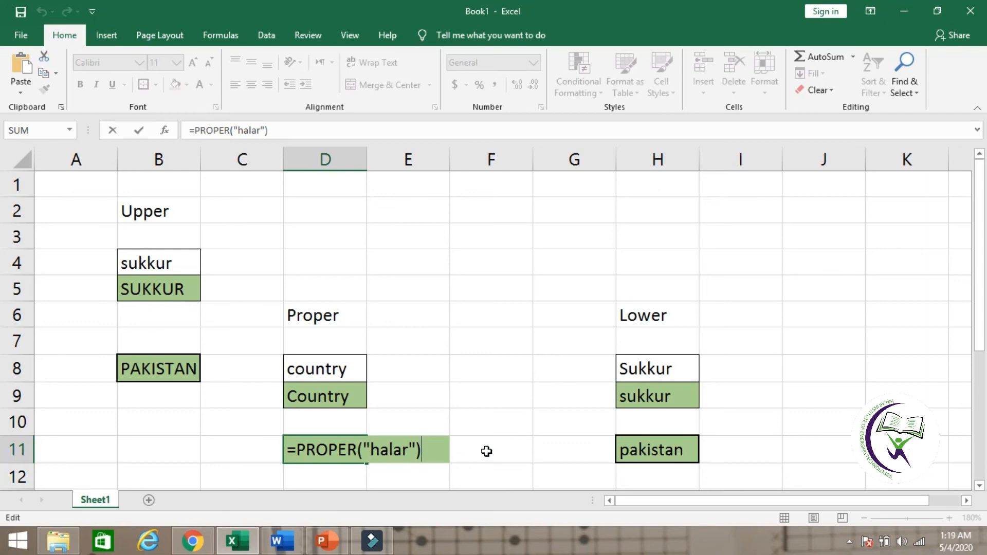
{"action": "key", "text": "Return"}
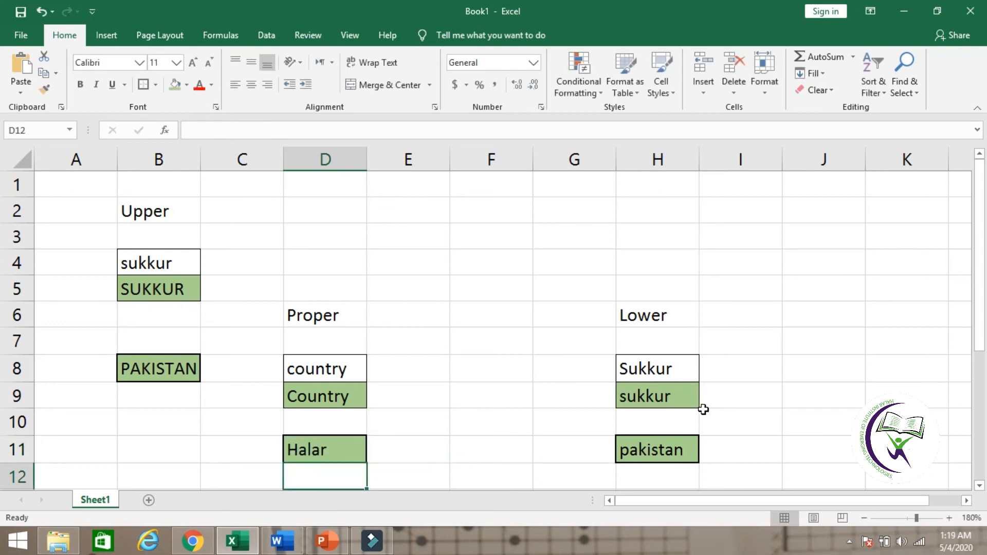
Step: Review the Lower example's formulas in cells H9 and H11, comparing the cell reference with the quoted text
{"action": "left_click", "coordinate": [659, 319]}
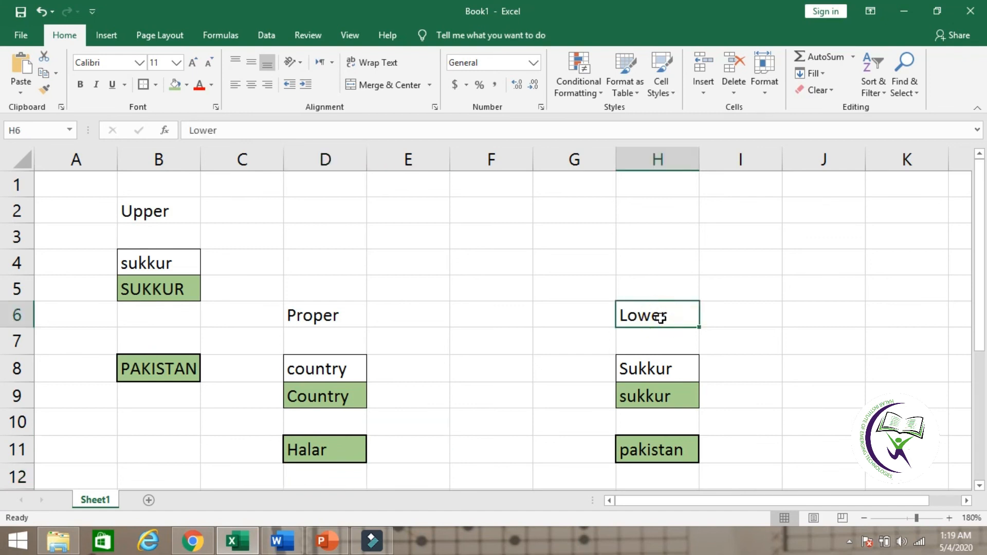
{"action": "left_click", "coordinate": [663, 397]}
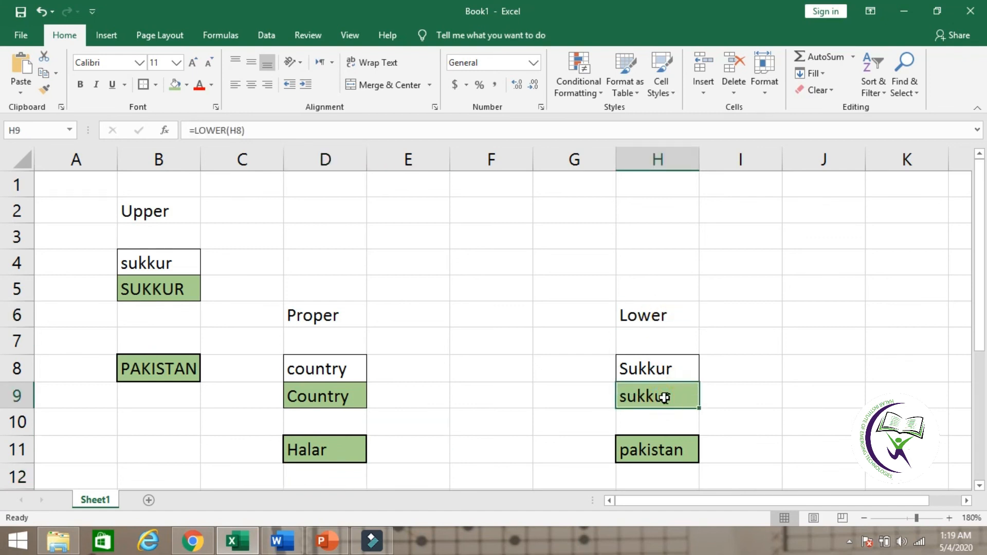
{"action": "double_click", "coordinate": [663, 397]}
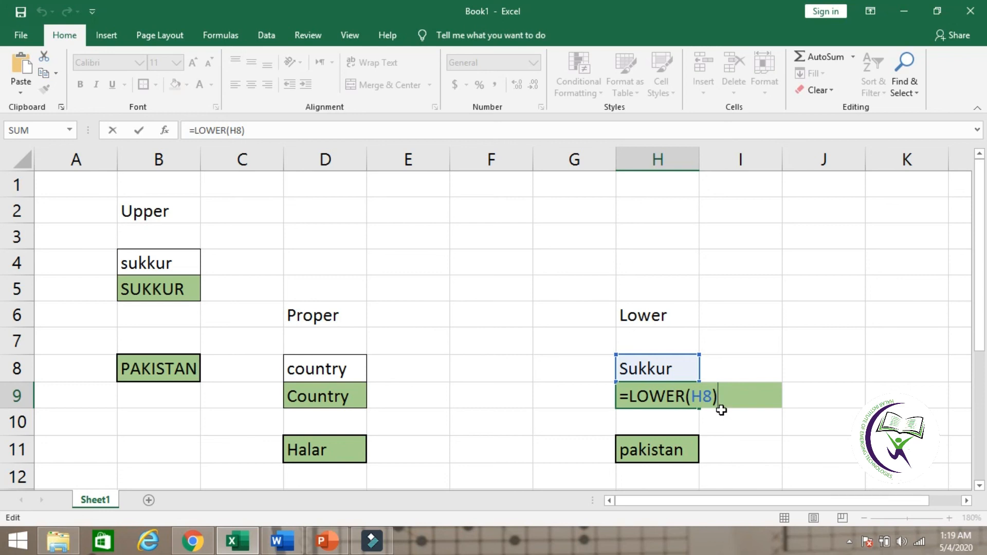
{"action": "key", "text": "Return"}
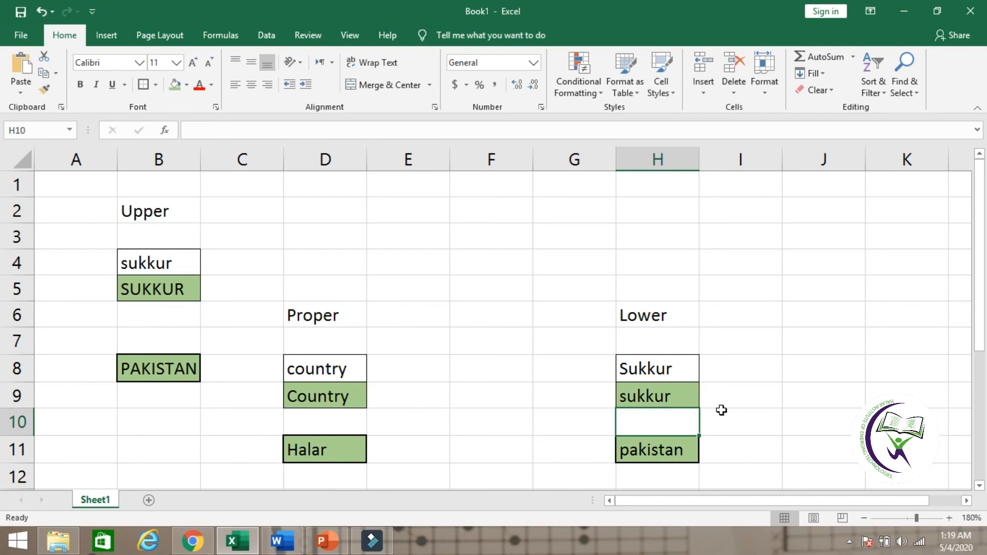
{"action": "left_click", "coordinate": [669, 450]}
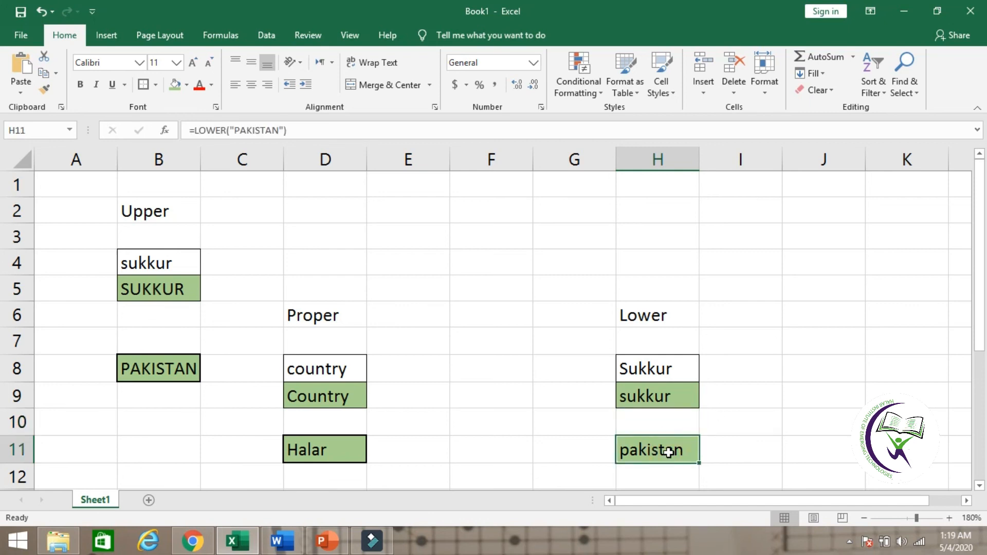
{"action": "key", "text": "F2"}
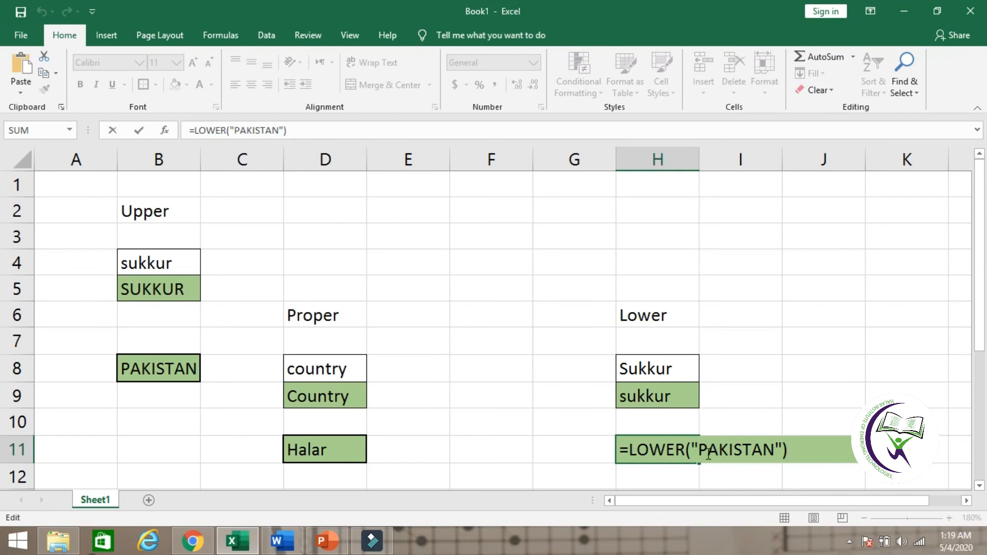
{"action": "key", "text": "Return"}
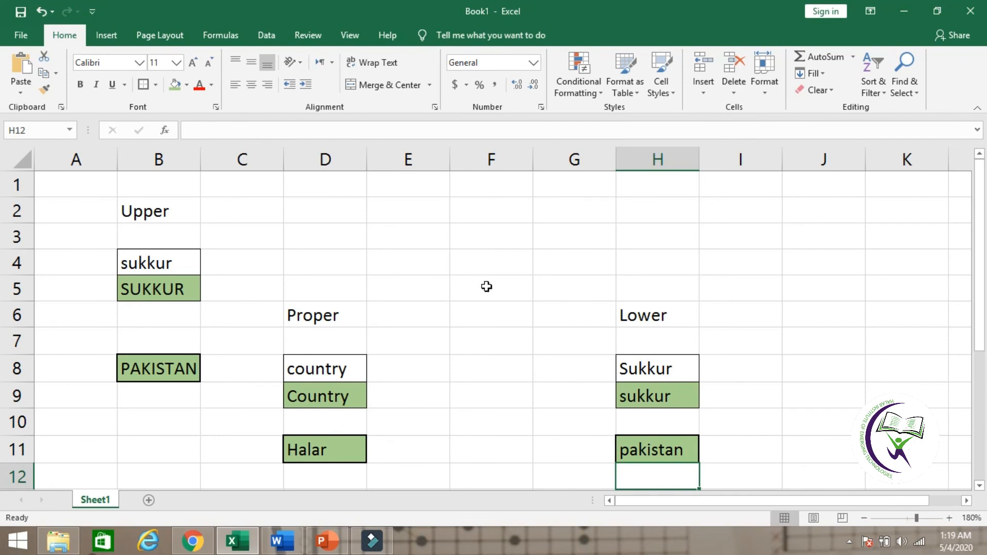
{"action": "left_click", "coordinate": [477, 262]}
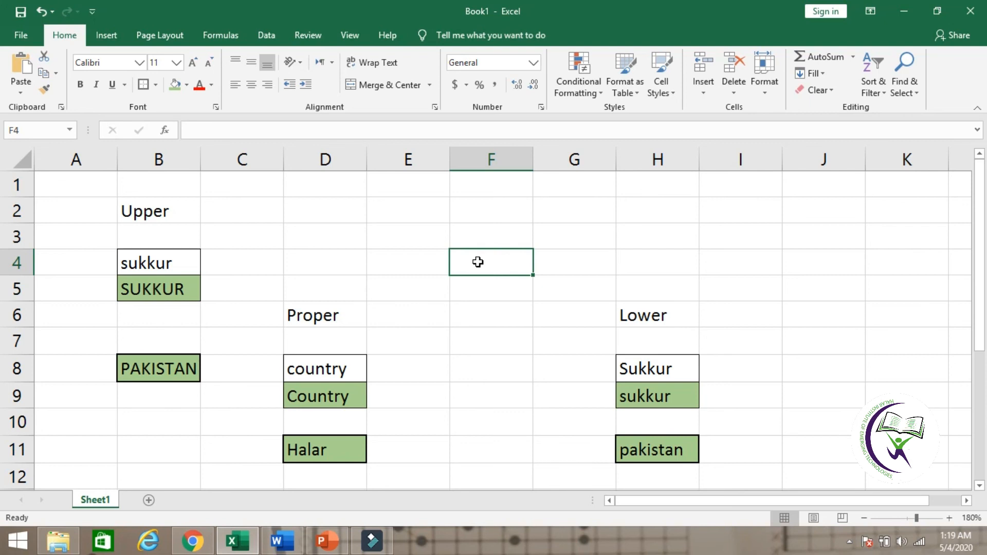
Step: Test the UPPER formula with non-letter input by entering 1, ! and # in turn in cell B4
{"action": "left_click", "coordinate": [185, 264]}
{"action": "type", "text": "1"}
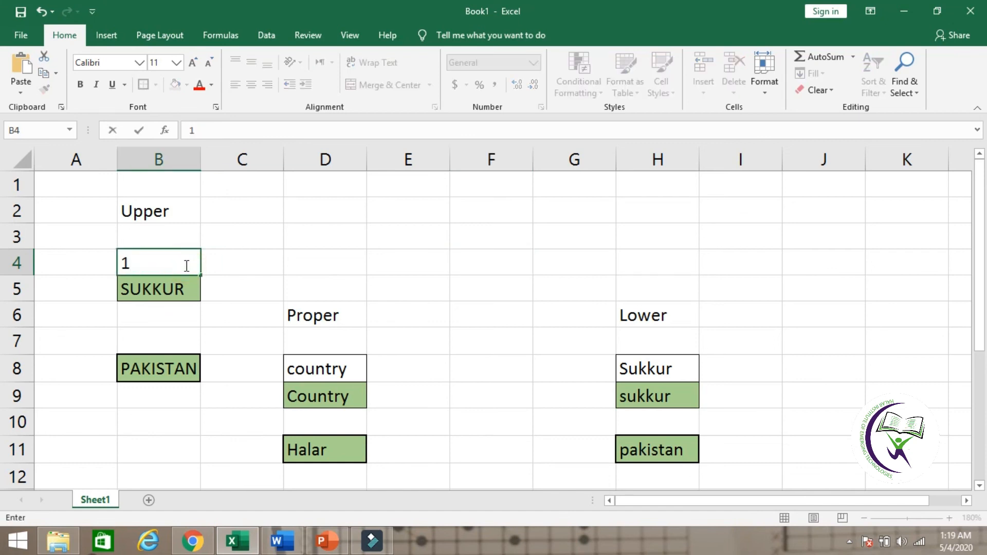
{"action": "key", "text": "Return"}
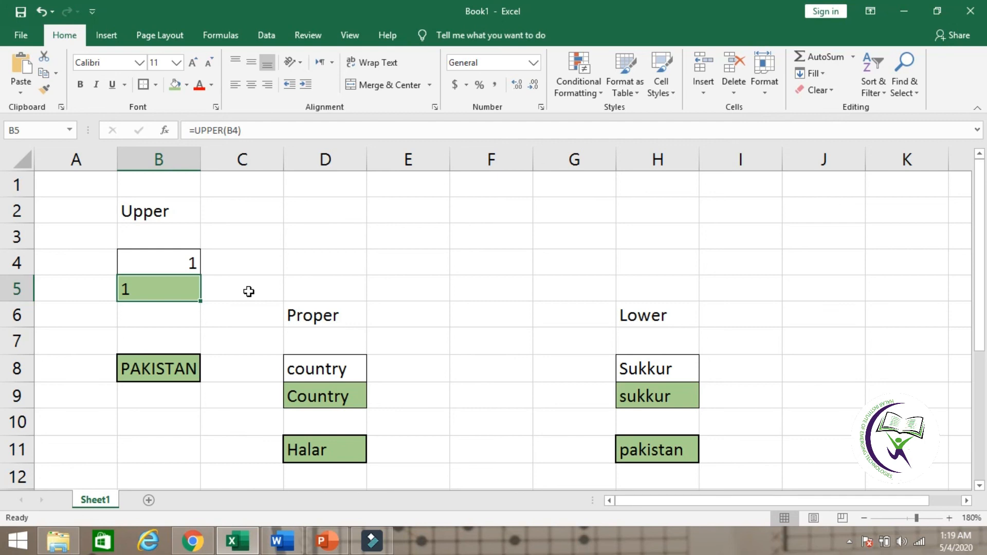
{"action": "left_click", "coordinate": [183, 262]}
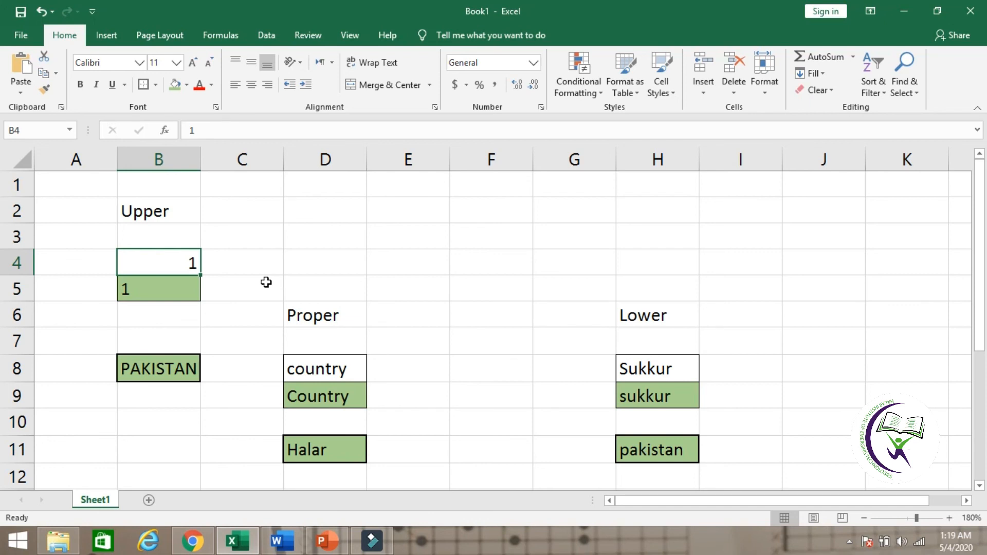
{"action": "type", "text": "!"}
{"action": "key", "text": "Return"}
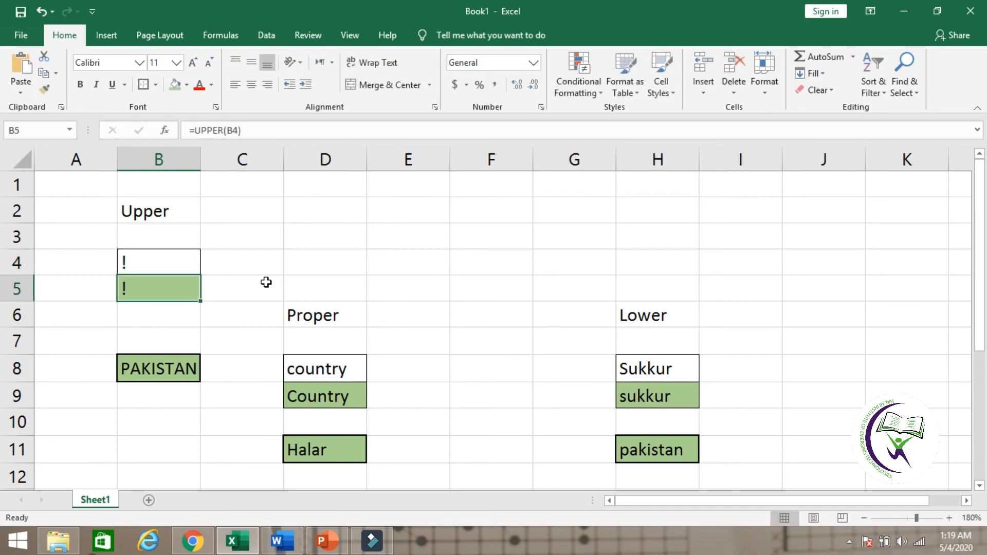
{"action": "left_click", "coordinate": [143, 263]}
{"action": "type", "text": "#"}
{"action": "key", "text": "Return"}
Step: Replace the # in cell B4 with the lowercase text sukkur
{"action": "left_click", "coordinate": [147, 262]}
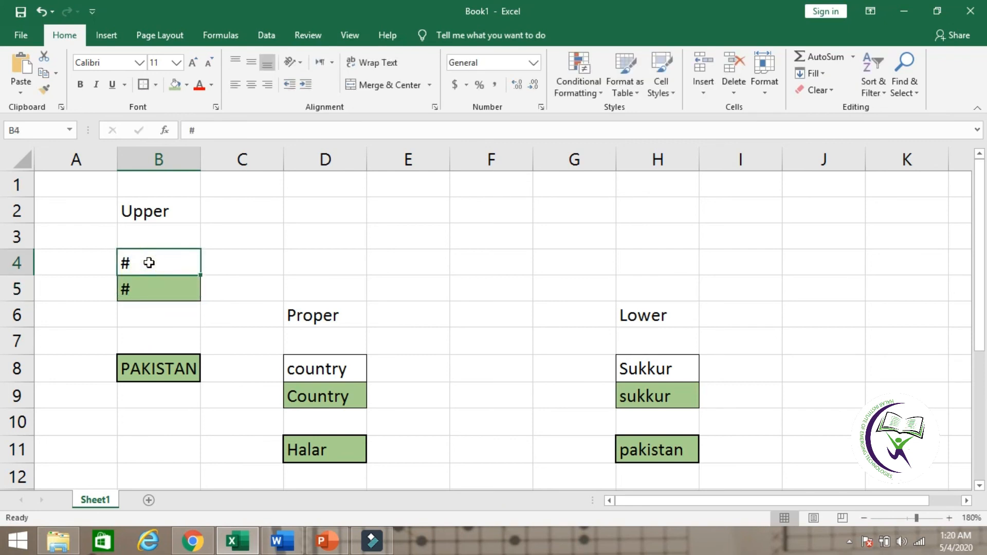
{"action": "key", "text": "BackSpace"}
{"action": "type", "text": "sukkur"}
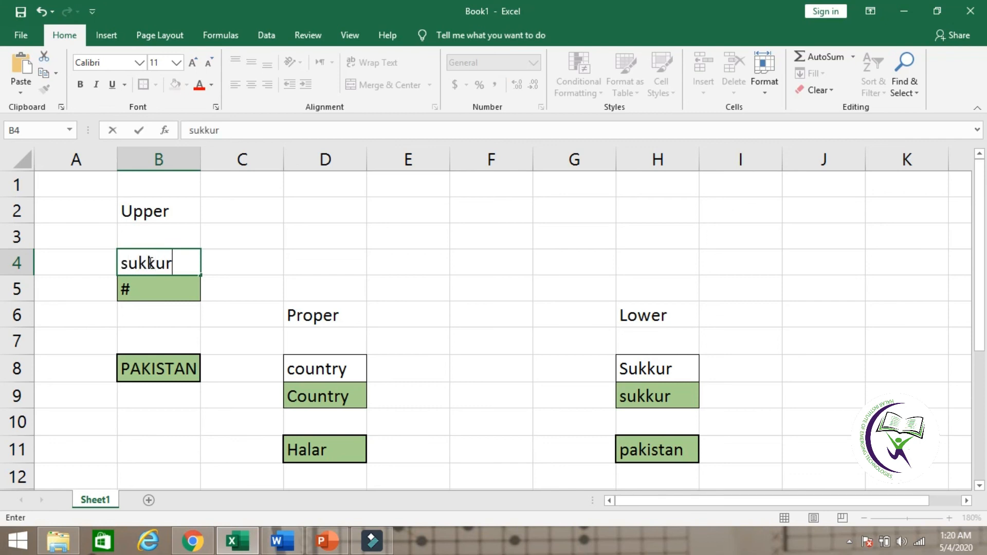
{"action": "key", "text": "Return"}
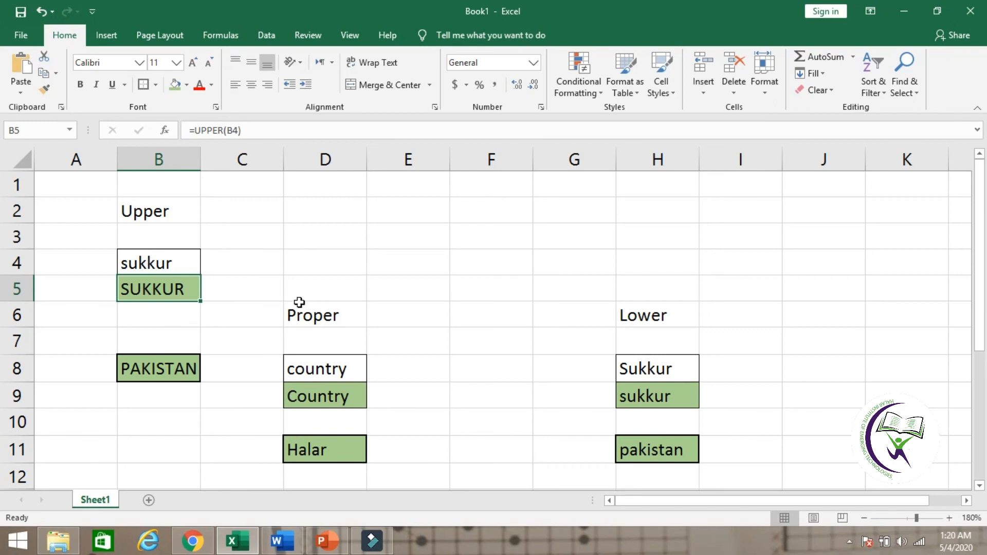
Step: Replace the text in cell B4 with Pakitan to test the UPPER formula on mixed-case text
{"action": "left_click", "coordinate": [173, 266]}
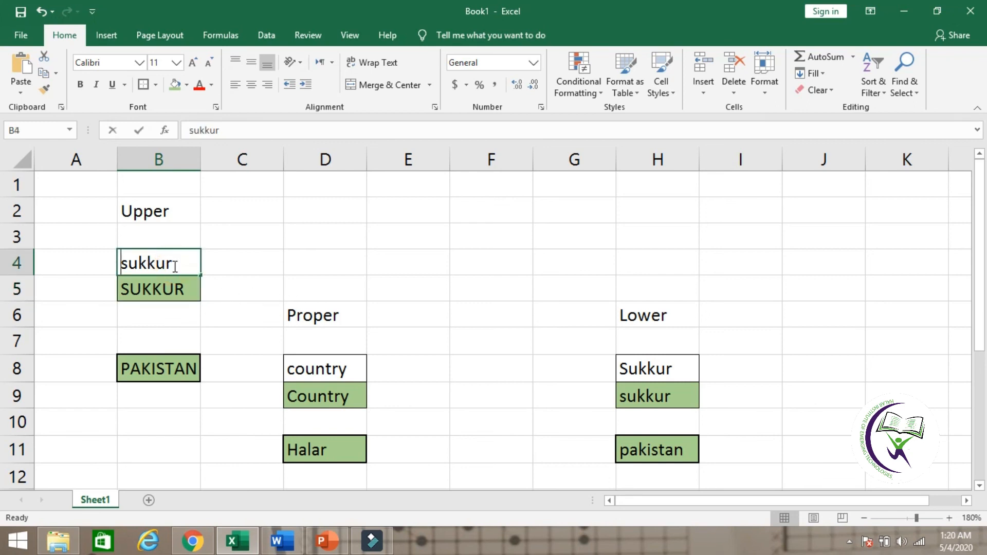
{"action": "type", "text": "P"}
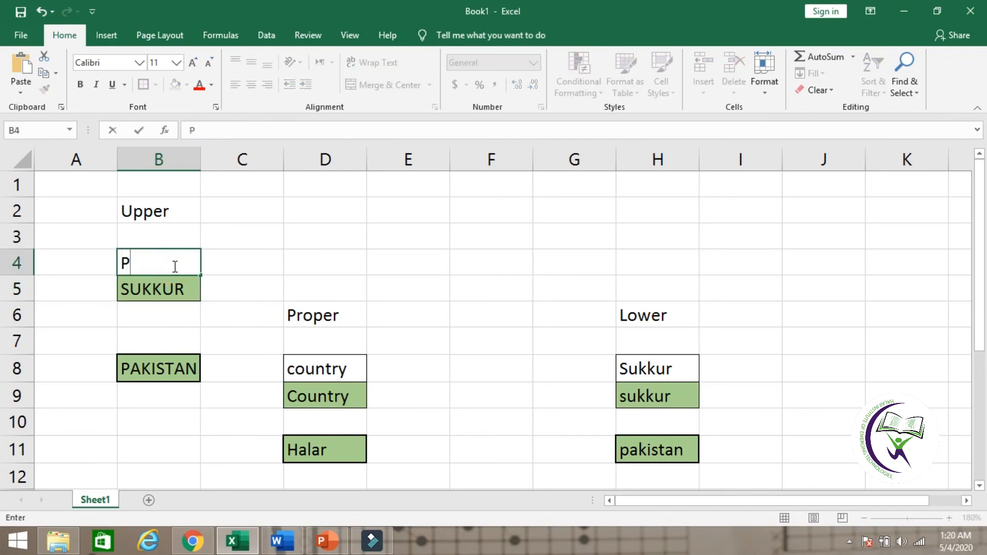
{"action": "type", "text": "akitan"}
{"action": "key", "text": "Return"}
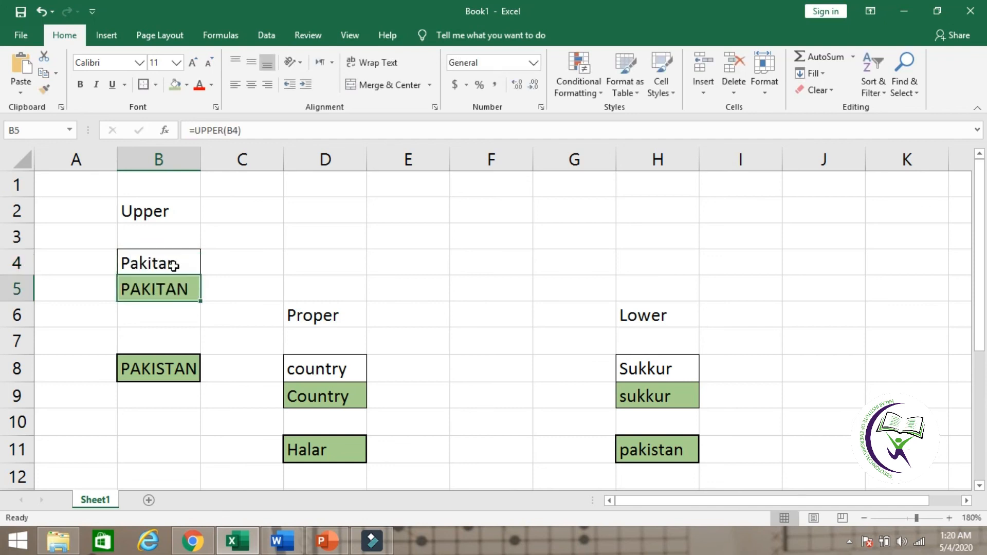